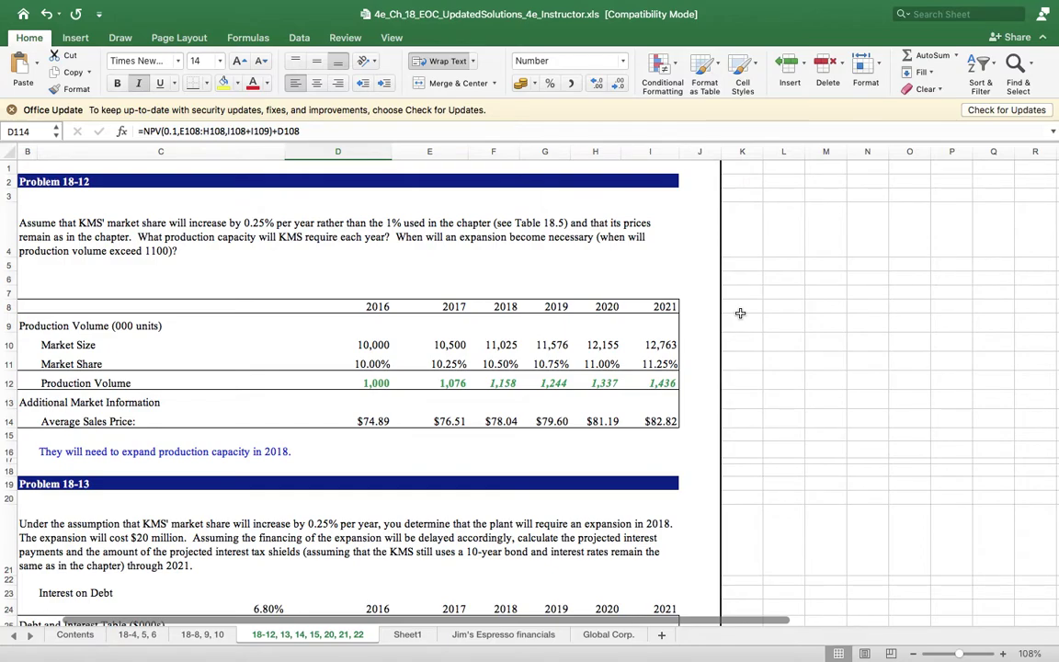
# Step: Switch to the CH18_PPT presentation in PowerPoint and find the Table 18.5 slide on KMS's forecasted production capacity requirements
pyautogui.press('super+Tab')
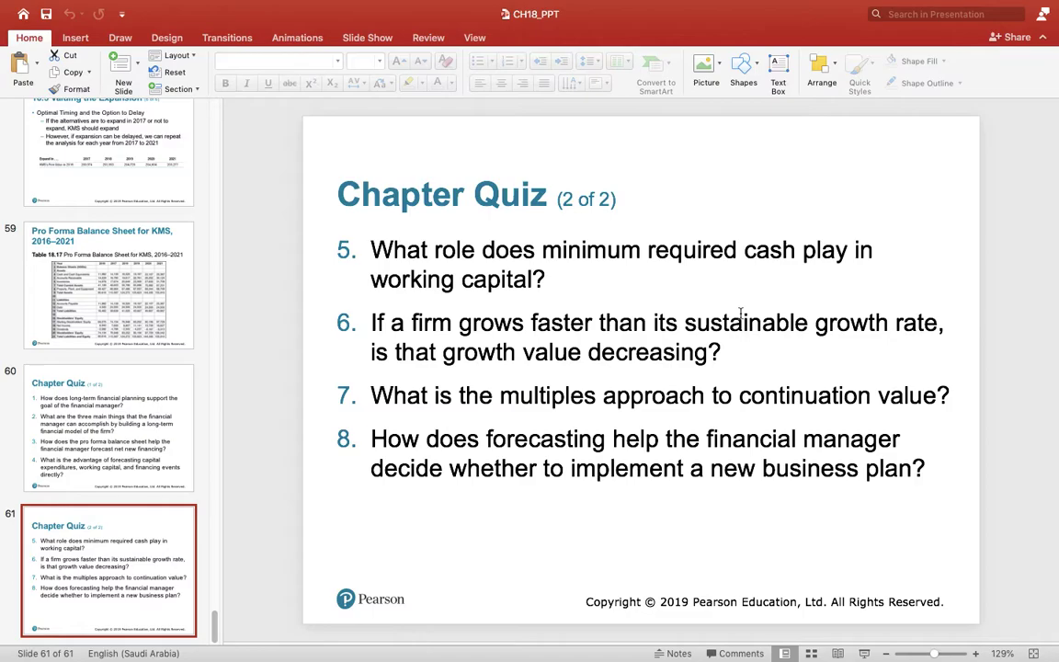
pyautogui.scroll(10, 741, 314)
pyautogui.scroll(11, 741, 314)
pyautogui.scroll(7, 741, 315)
pyautogui.scroll(-1, 741, 315)
pyautogui.scroll(5, 742, 315)
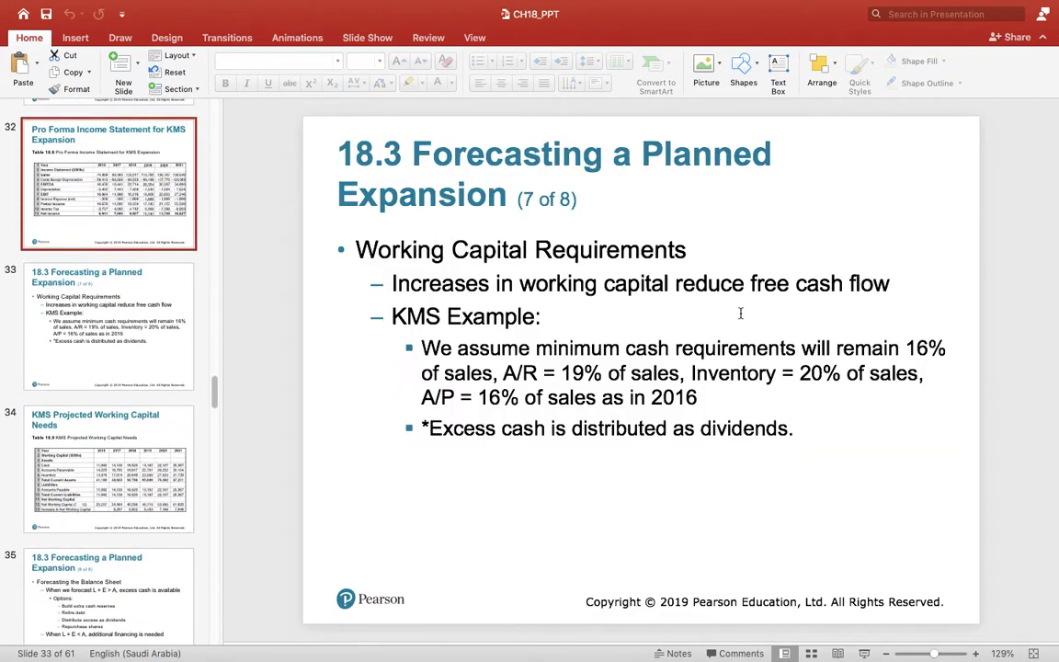
pyautogui.scroll(-2, 741, 314)
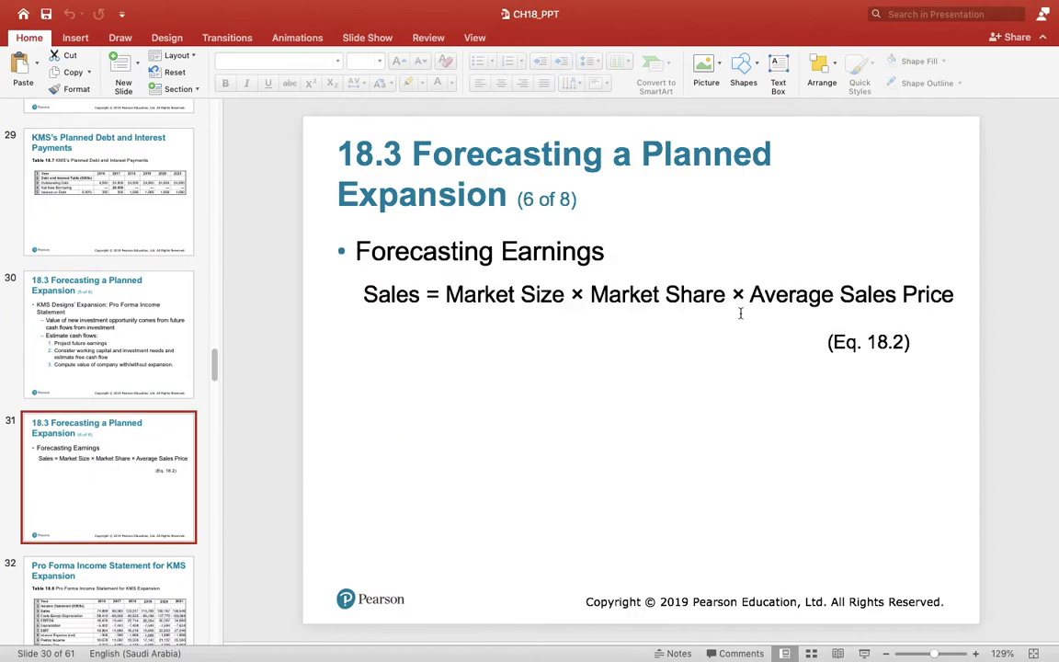
pyautogui.scroll(3, 742, 315)
pyautogui.scroll(1, 741, 314)
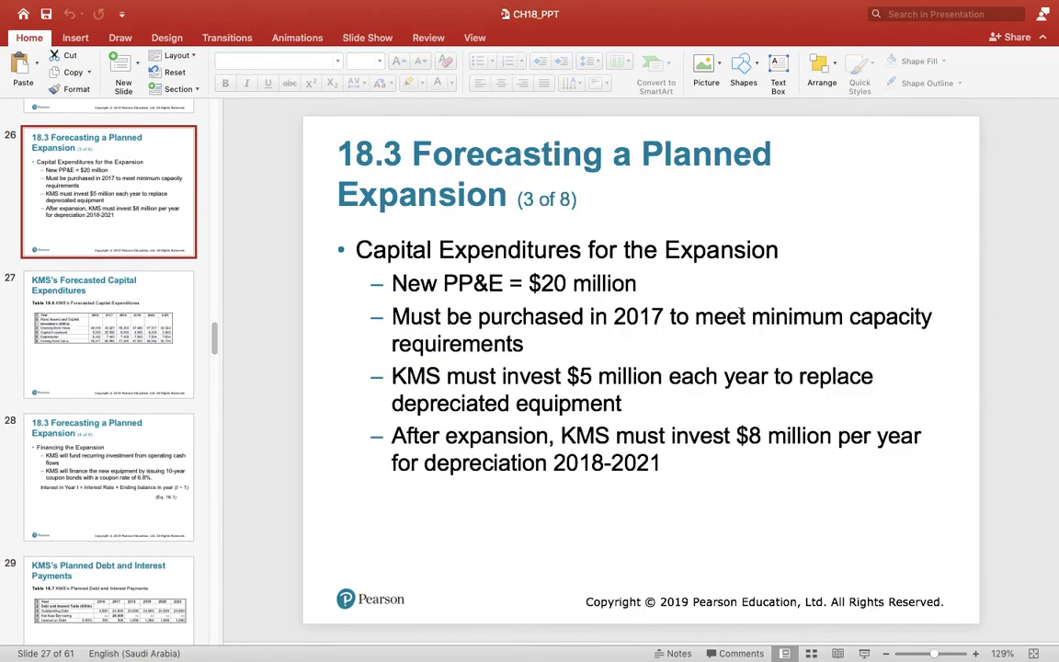
pyautogui.scroll(-1, 741, 315)
pyautogui.scroll(3, 742, 315)
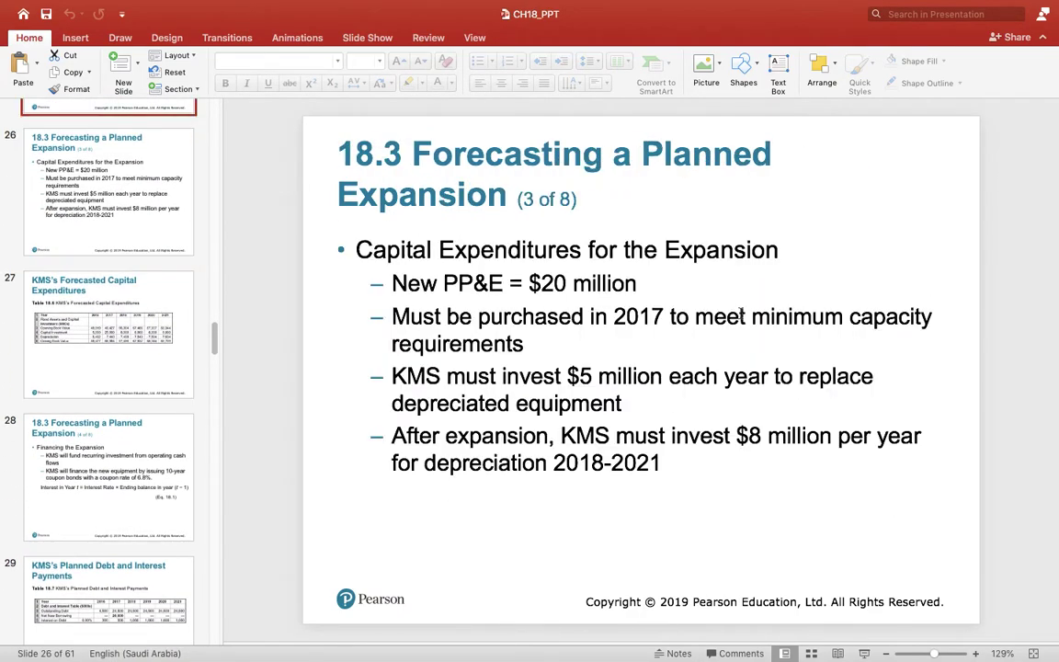
pyautogui.scroll(-1, 741, 315)
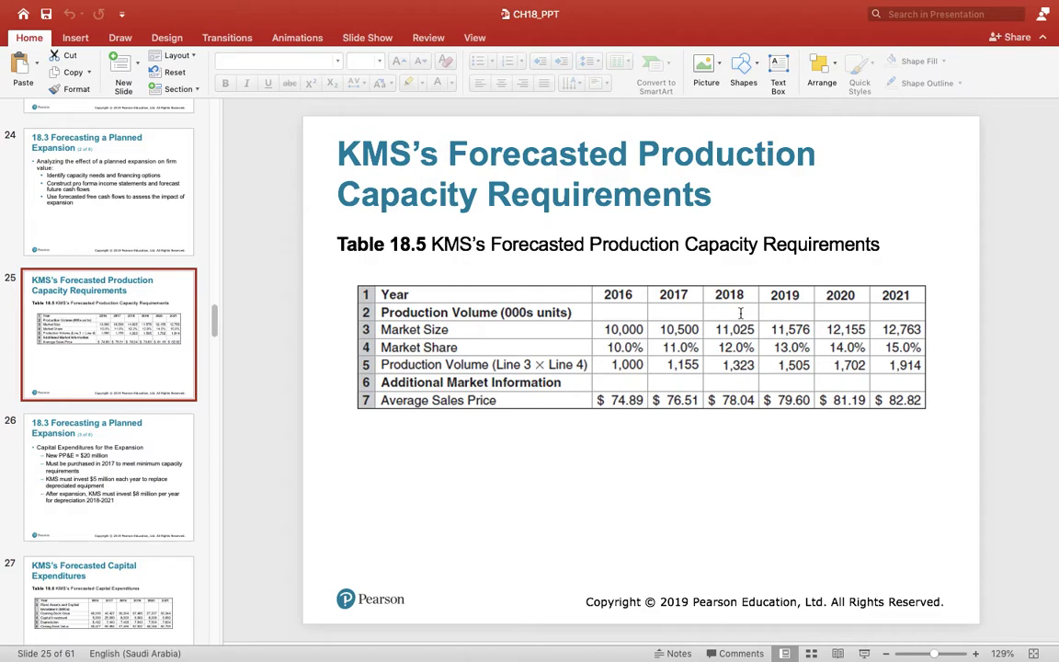
# Step: Switch back to the Excel workbook and enter the formula =D11+0.25% for the 2017 market share in E11
pyautogui.hotkey('ctrl', 'Left')
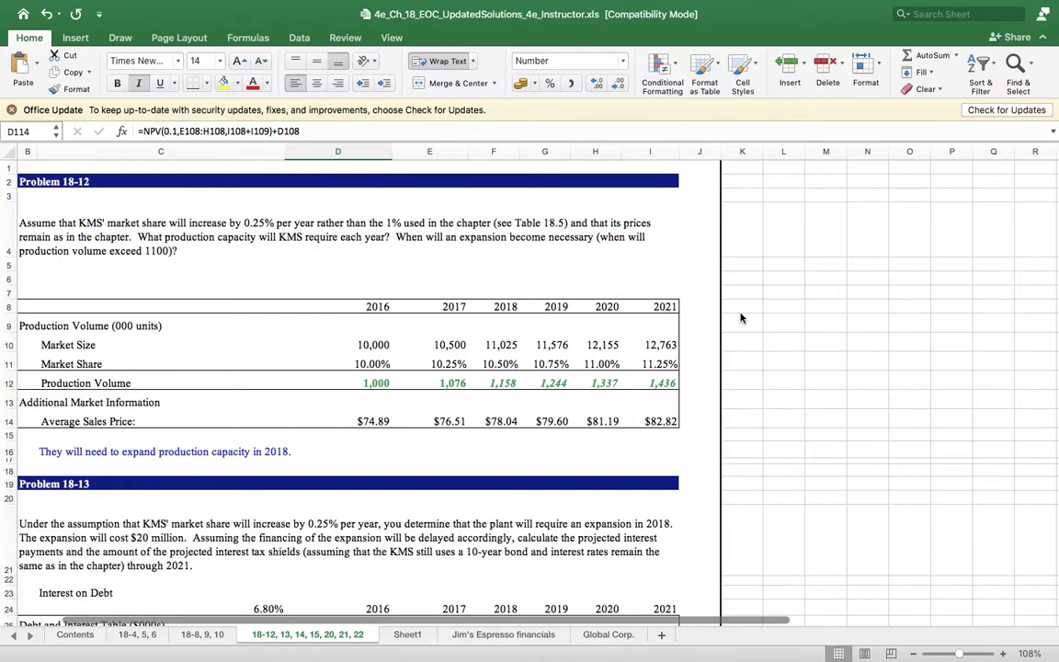
pyautogui.click(366, 363)
pyautogui.press('Right')
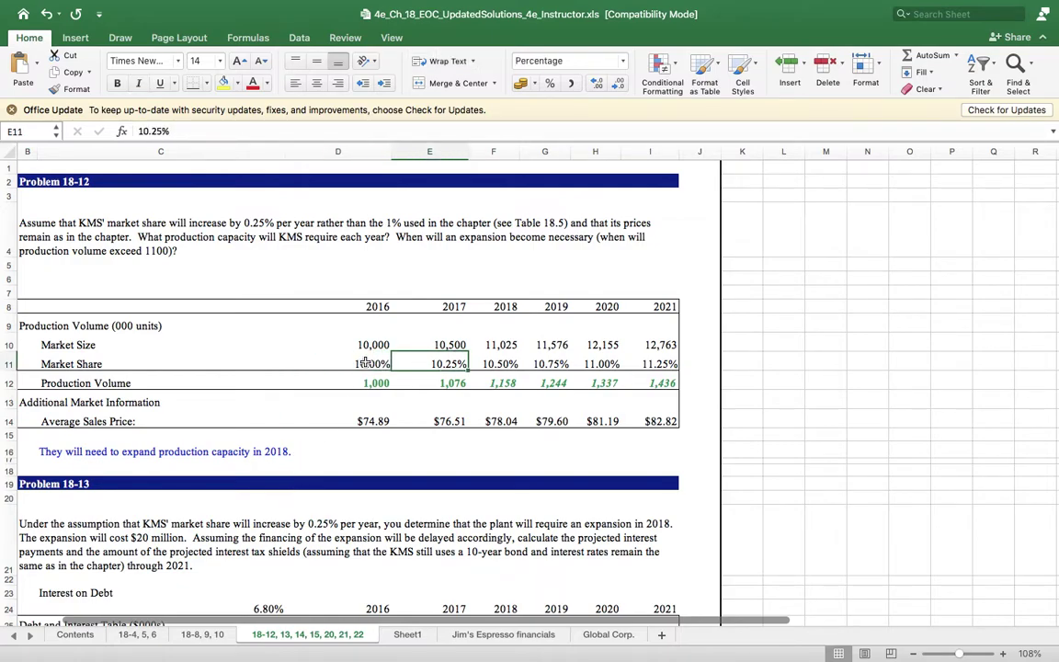
pyautogui.write('=')
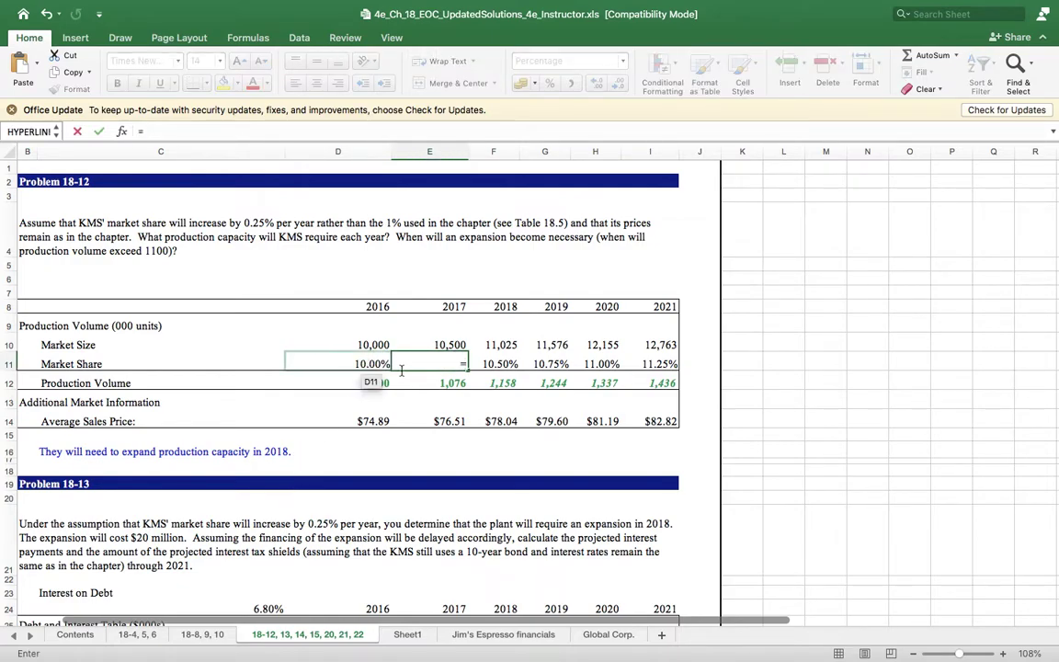
pyautogui.click(380, 365)
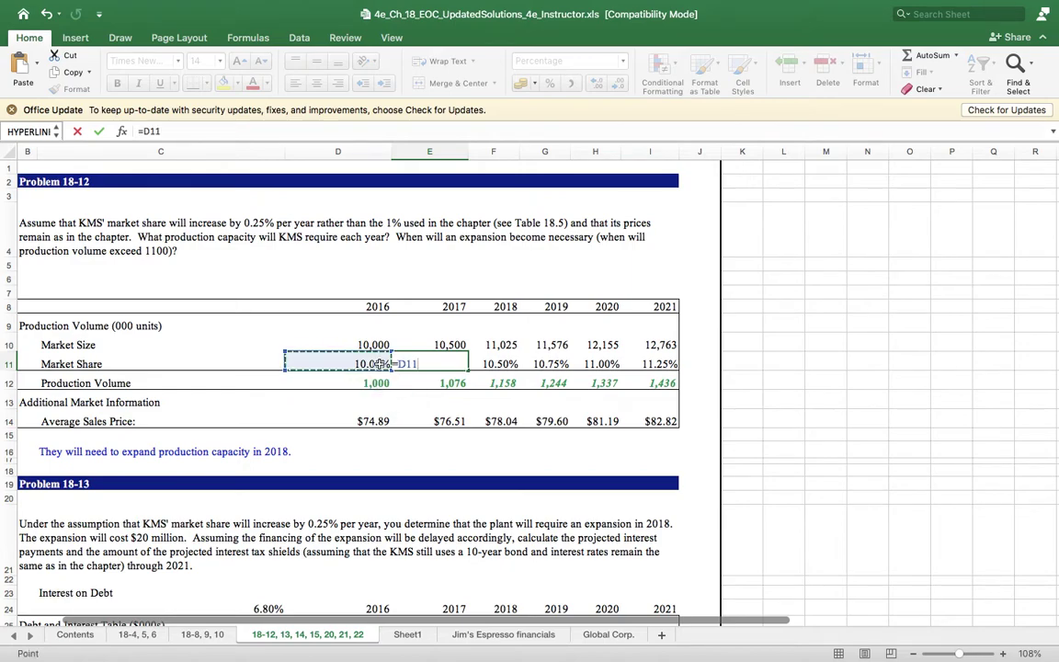
pyautogui.write('+0.25%')
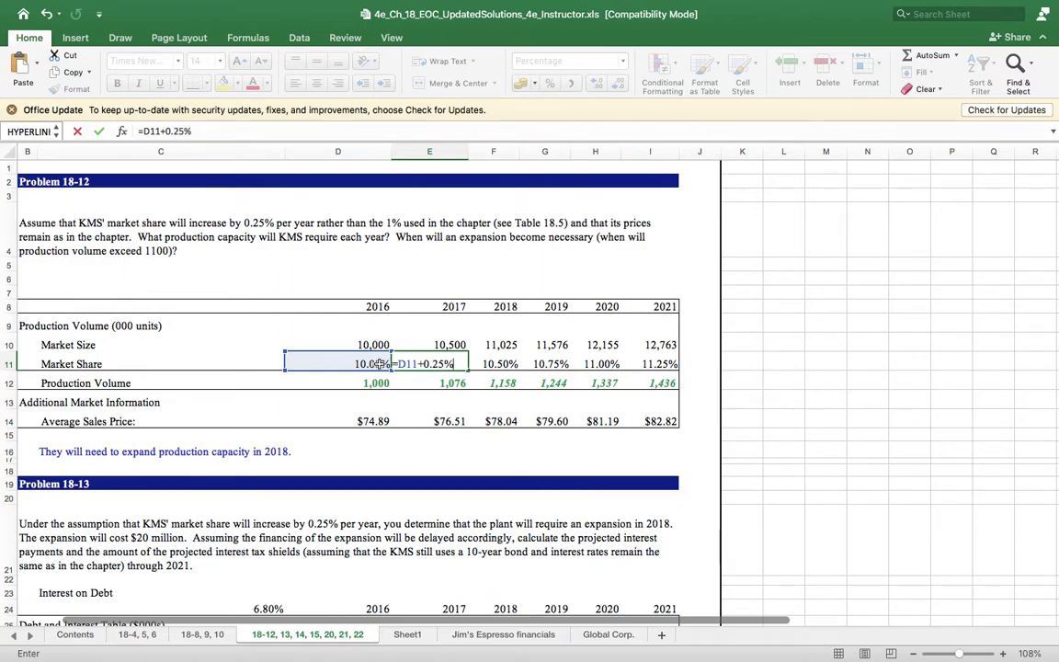
pyautogui.press('Tab')
# Step: Fill the 2017 market share formula across through 2021 in E11:I11 and check the formulas in the row
pyautogui.click(448, 364)
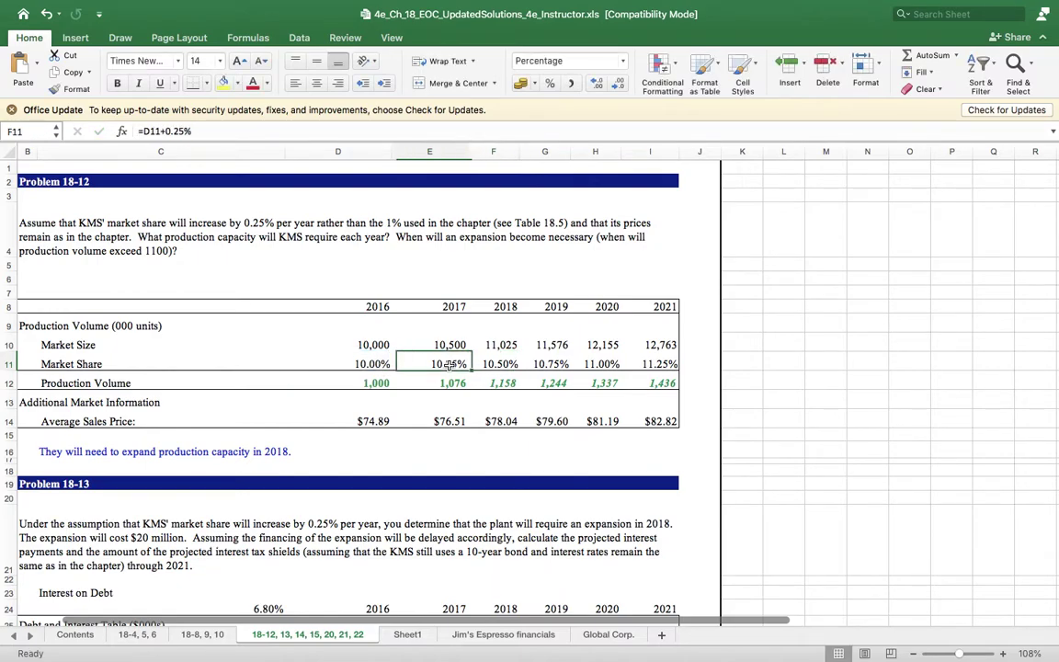
pyautogui.hotkey('shift', 'Right')
pyautogui.hotkey('shift', 'Right')
pyautogui.hotkey('shift', 'Right')
pyautogui.hotkey('shift', 'Right')
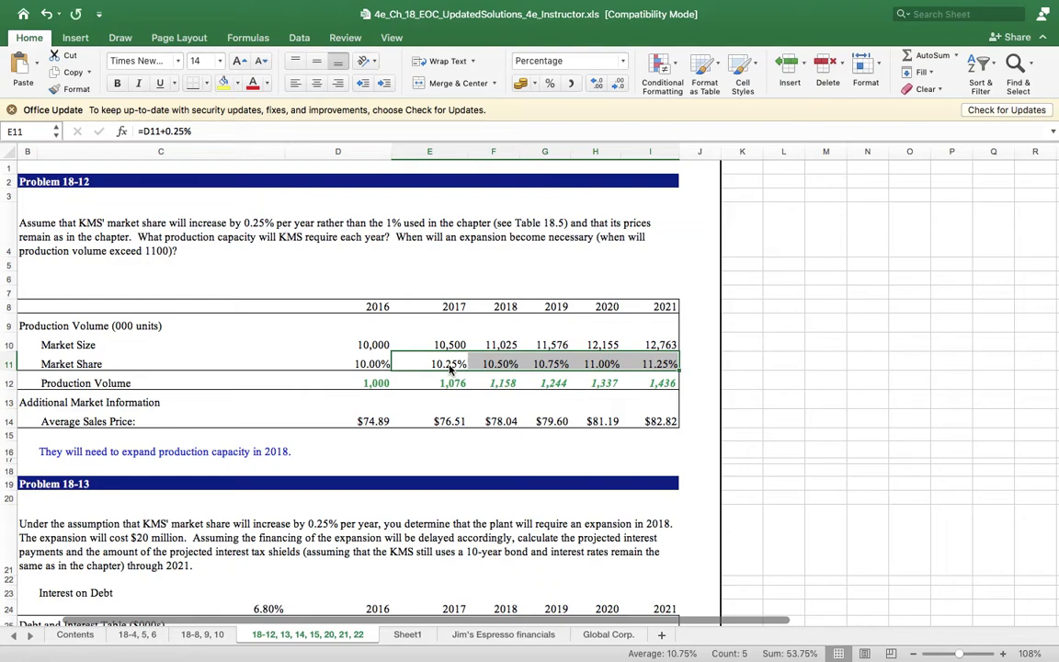
pyautogui.click(485, 364)
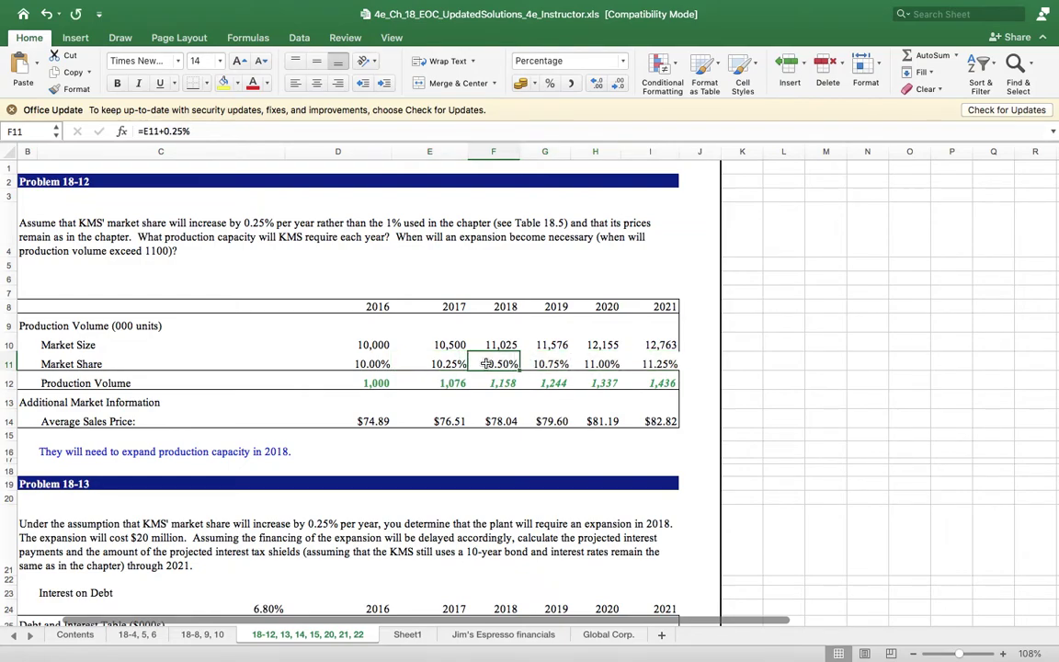
pyautogui.press('Right')
pyautogui.press('Left')
pyautogui.press('Left')
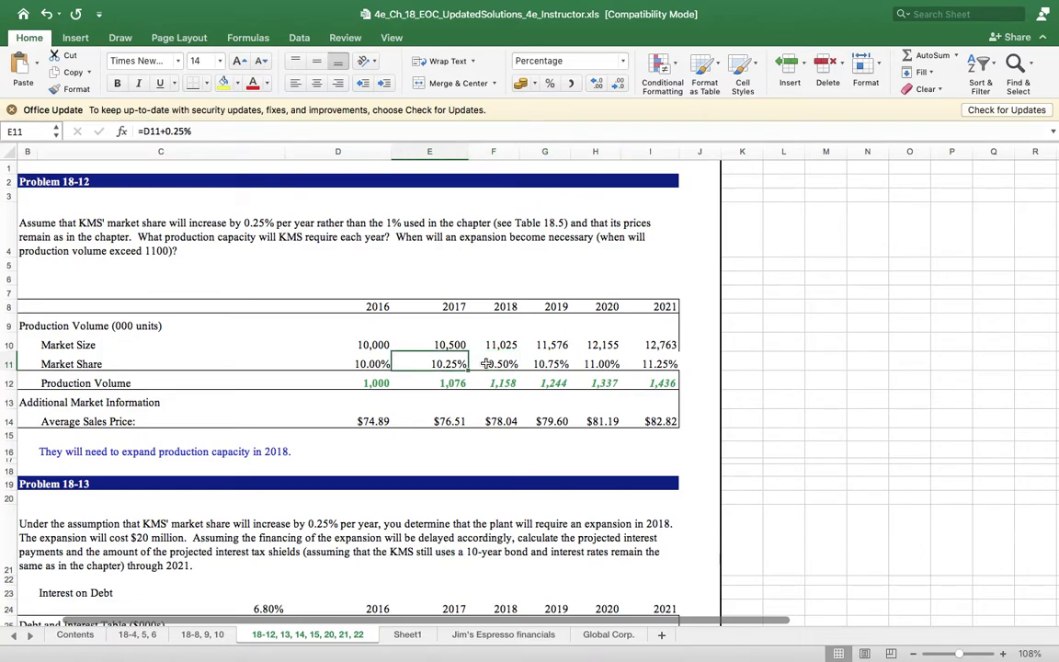
pyautogui.press('Left')
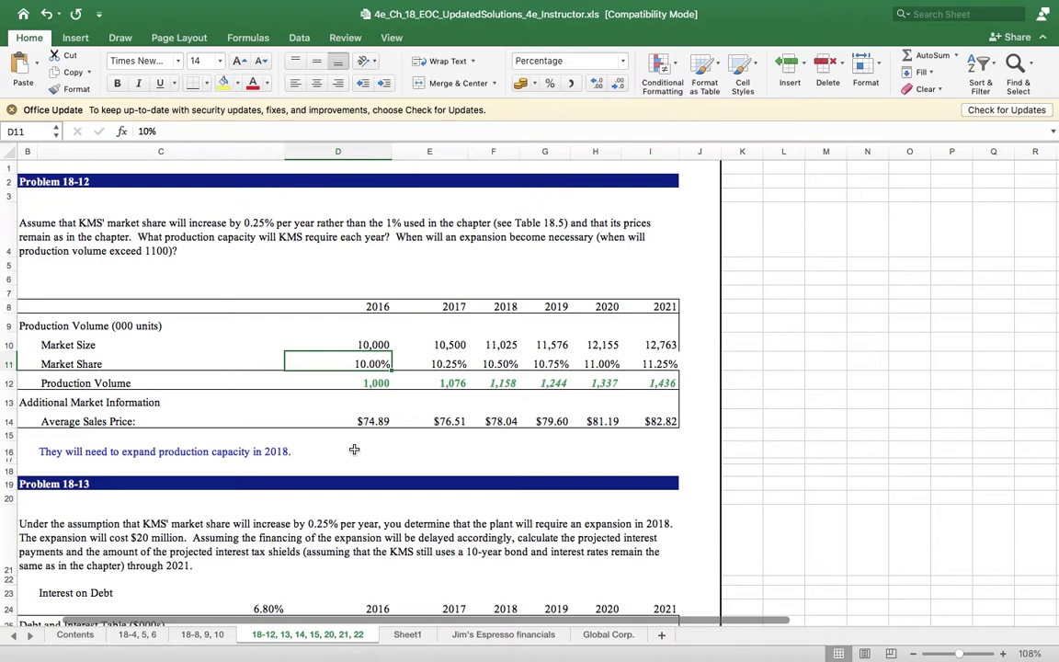
# Step: Calculate the 2016 production volume in D12 as market size times market share with =D10*D11
pyautogui.click(365, 381)
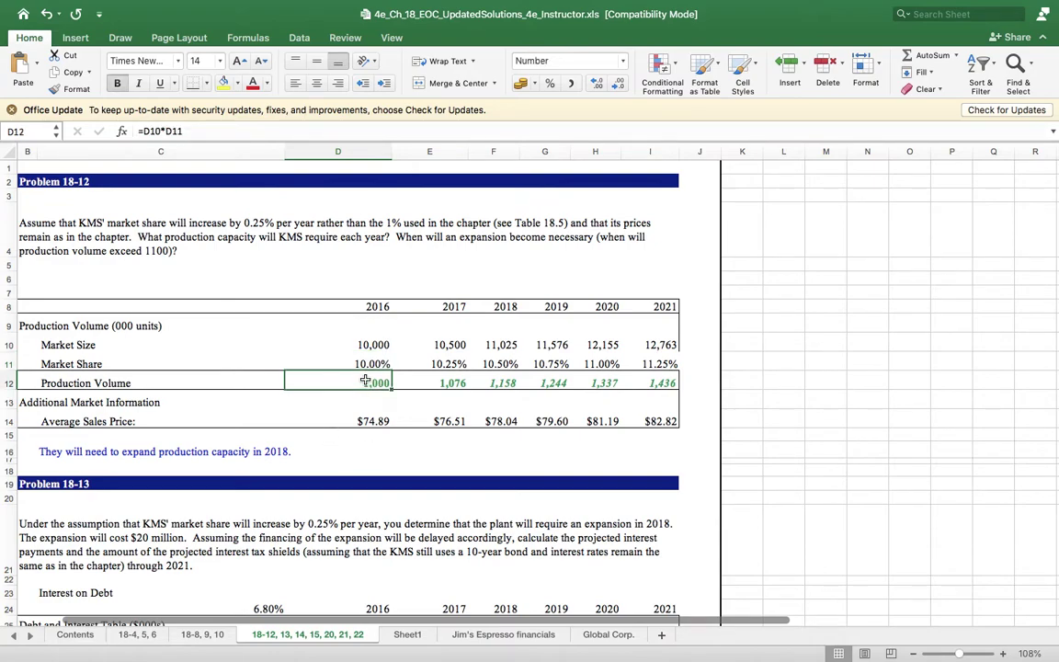
pyautogui.write('=')
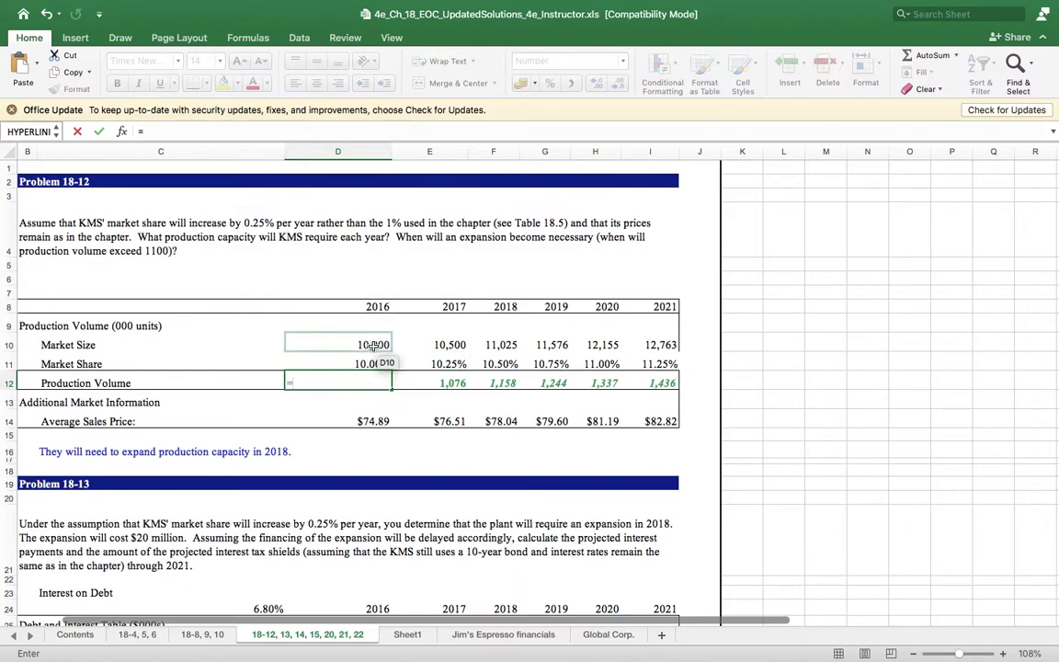
pyautogui.click(372, 344)
pyautogui.write('*')
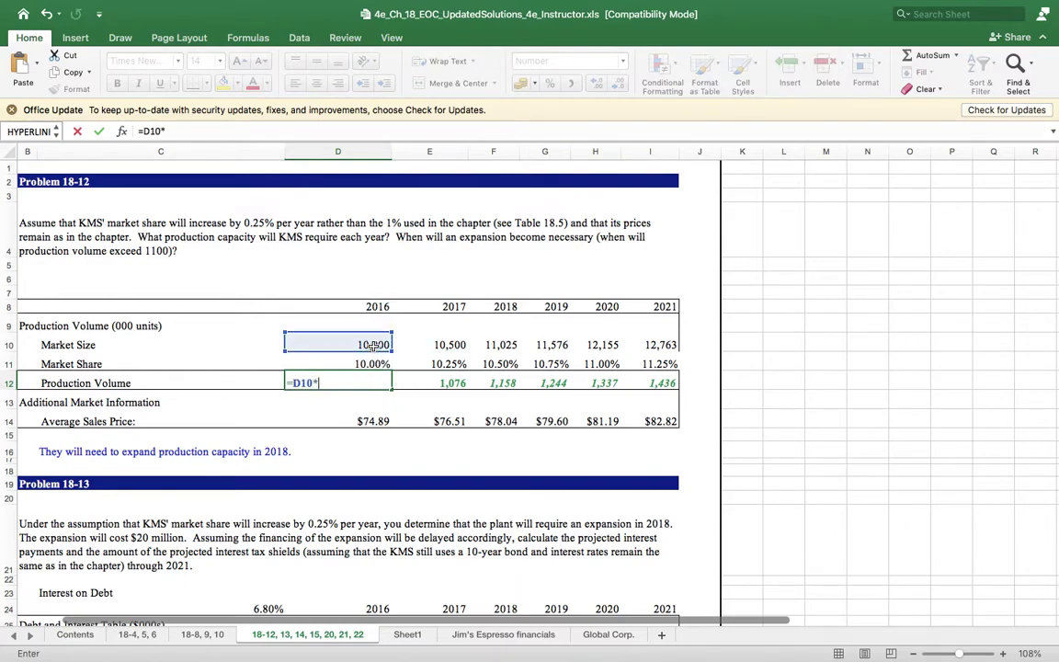
pyautogui.click(373, 365)
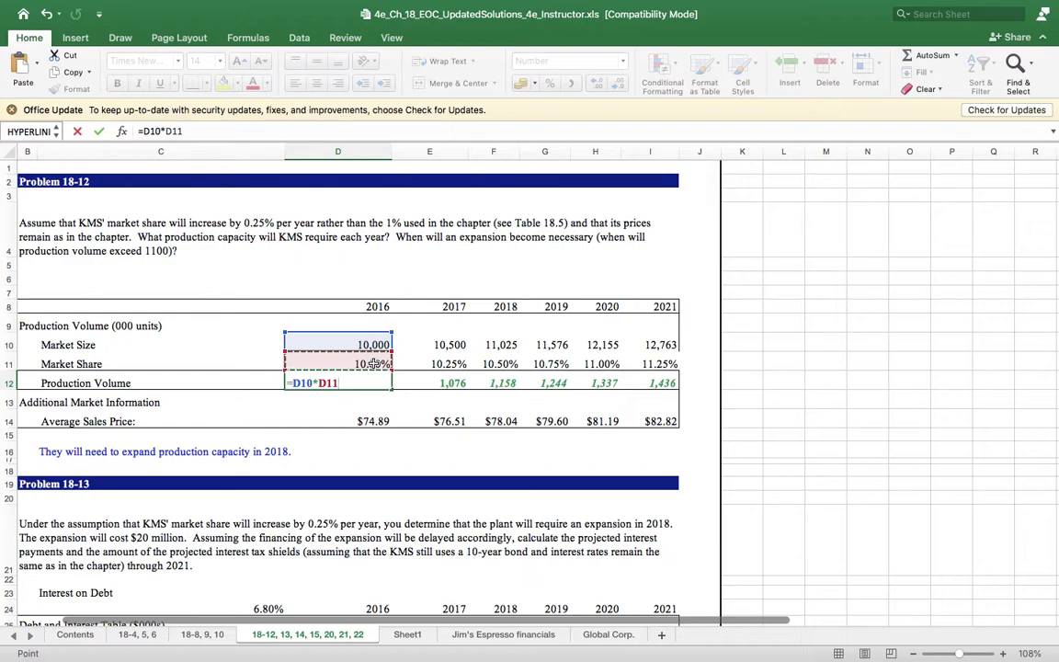
pyautogui.press('Return')
# Step: Fill the 2016 production volume formula across through 2021 in D12:I12
pyautogui.click(373, 381)
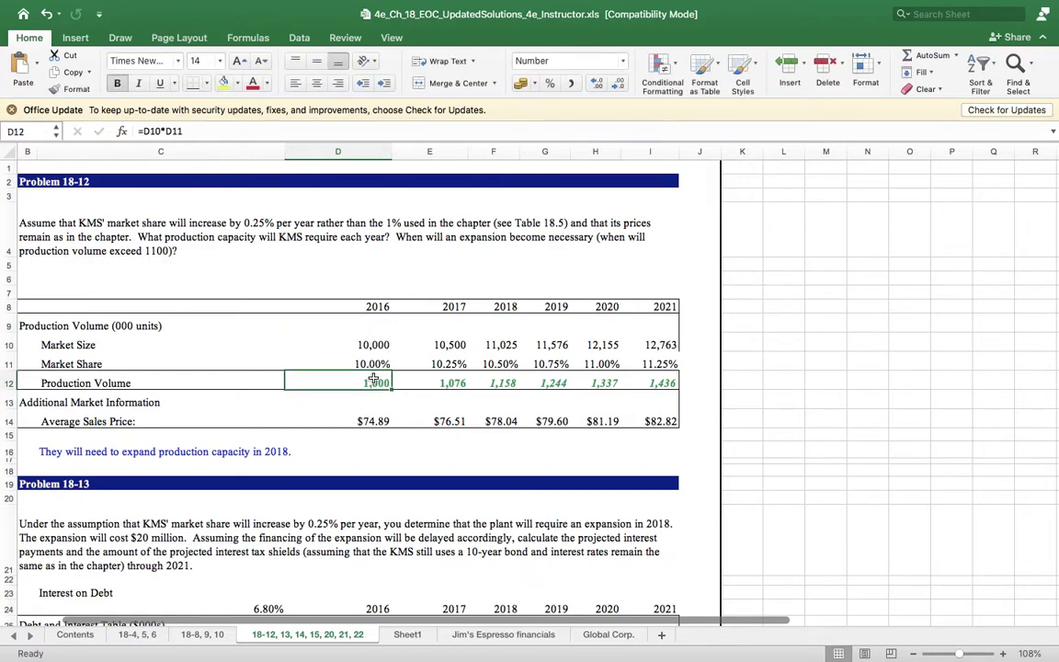
pyautogui.hotkey('shift', 'Right')
pyautogui.hotkey('shift', 'Right')
pyautogui.hotkey('shift', 'Right')
pyautogui.hotkey('shift', 'Right')
pyautogui.hotkey('shift', 'Right')
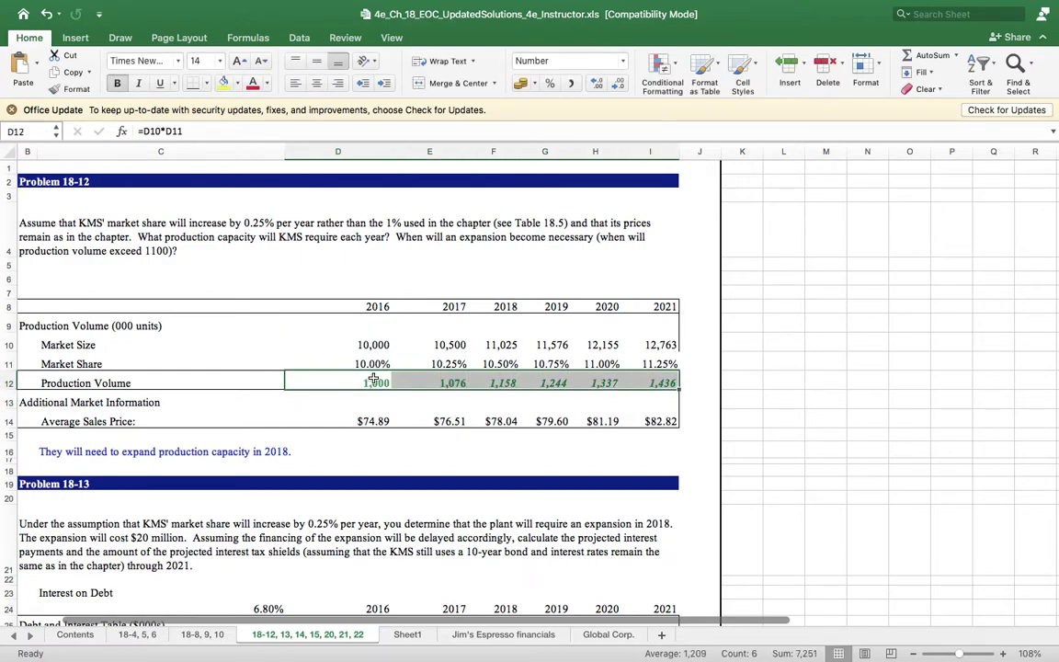
# Step: Examine the average sales price row and the Problem 18-13 debt table, then return to the Problem 18-12 production volumes
pyautogui.click(374, 422)
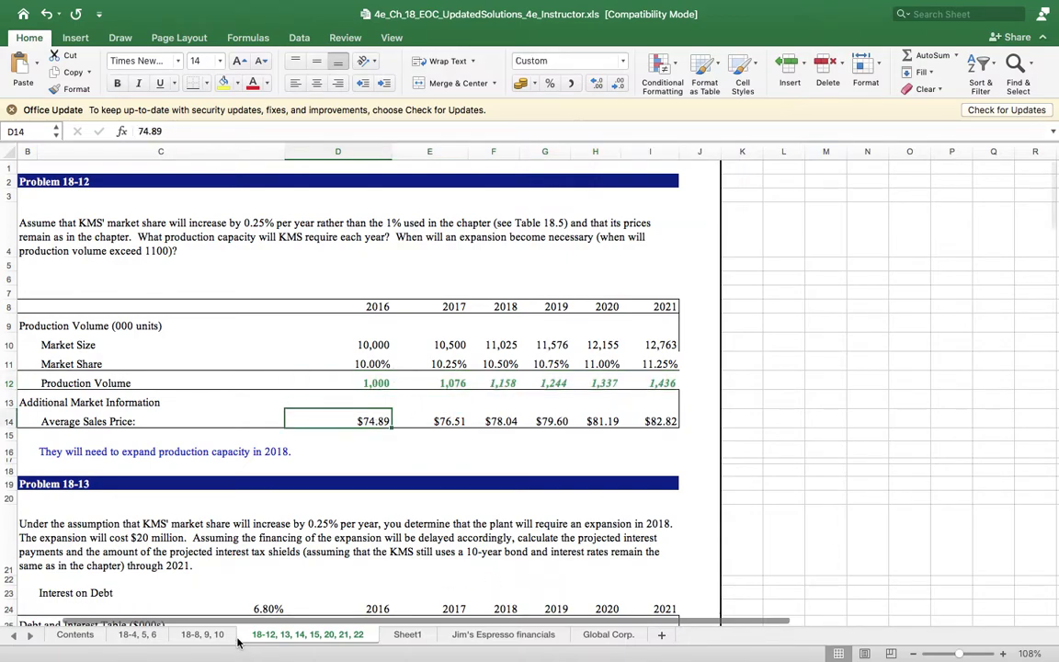
pyautogui.scroll(-5, 331, 547)
pyautogui.scroll(5, 331, 546)
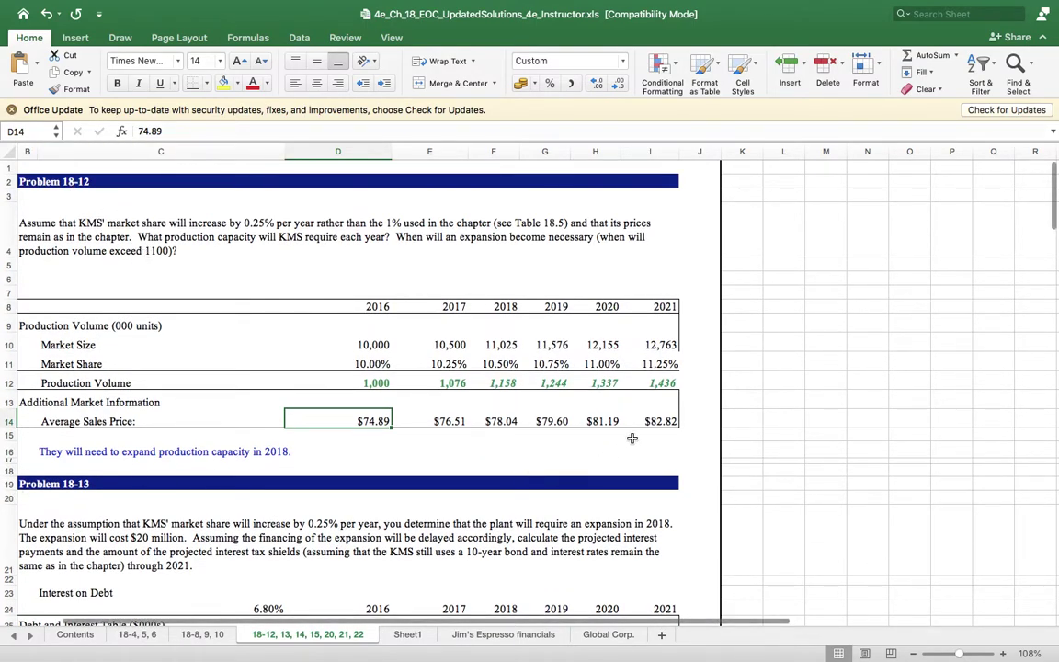
pyautogui.scroll(-4, 631, 439)
pyautogui.scroll(-1, 631, 439)
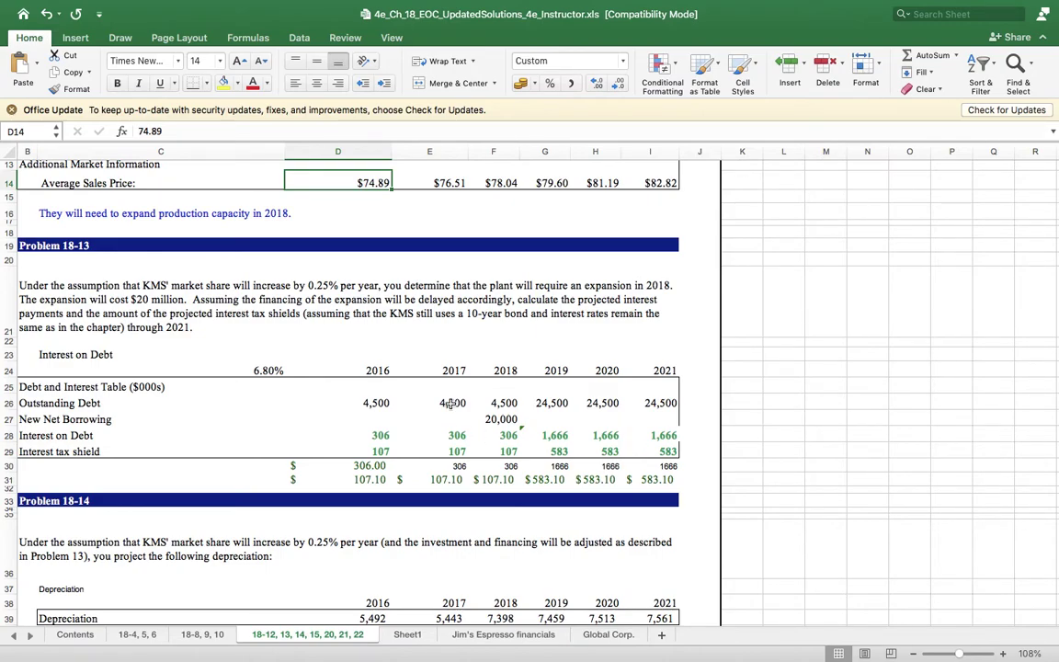
pyautogui.scroll(1, 416, 366)
pyautogui.scroll(1, 552, 387)
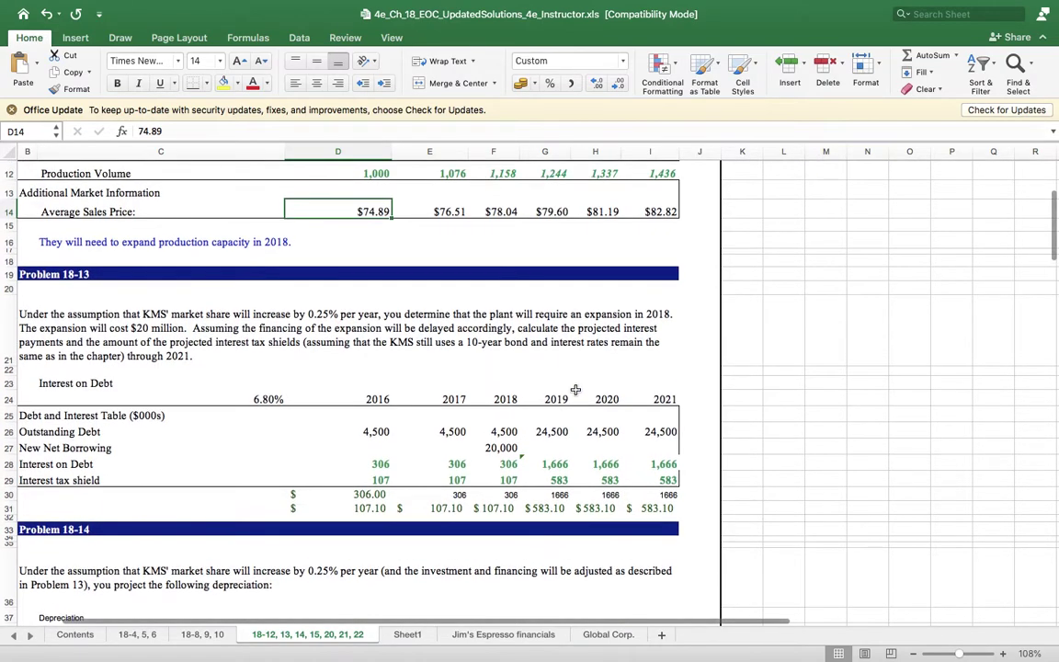
pyautogui.scroll(3, 579, 387)
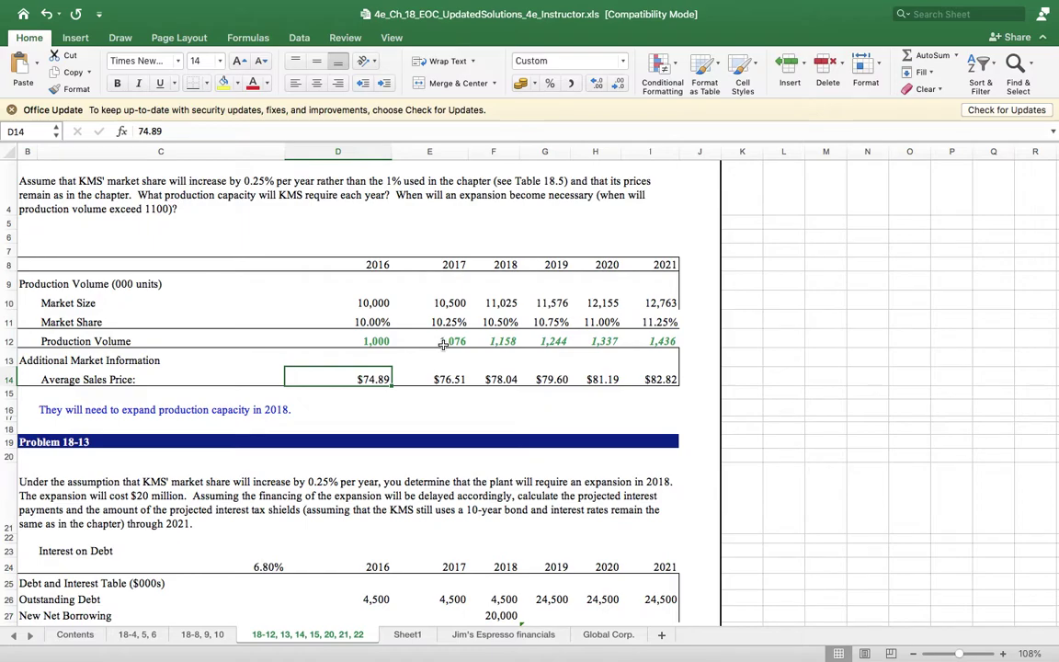
# Step: Compare Table 18.5 in the PowerPoint presentation with the workbook's 2016 to 2018 production volumes to judge when expansion becomes necessary
pyautogui.hotkey('ctrl', 'Right')
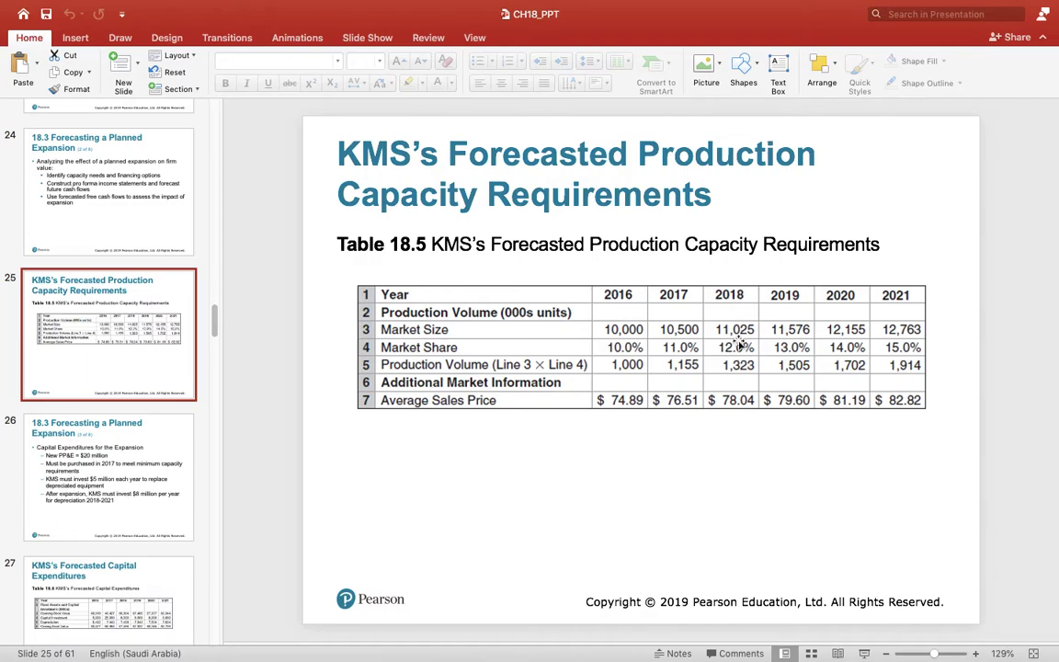
pyautogui.press('super+Tab')
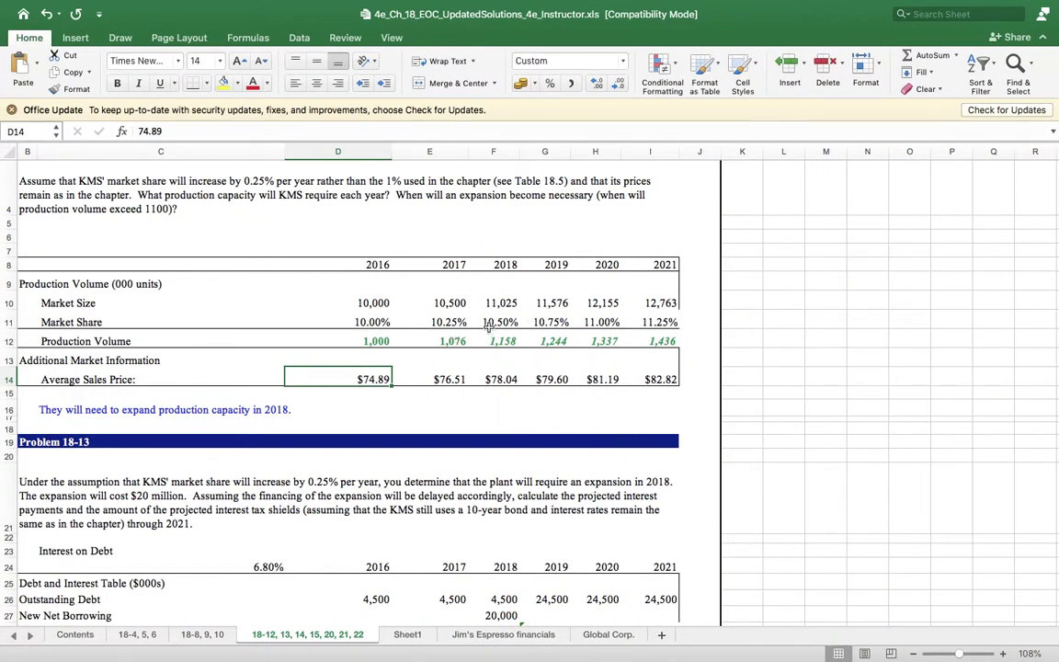
pyautogui.press('Up')
pyautogui.press('Up')
pyautogui.press('Right')
pyautogui.press('Right')
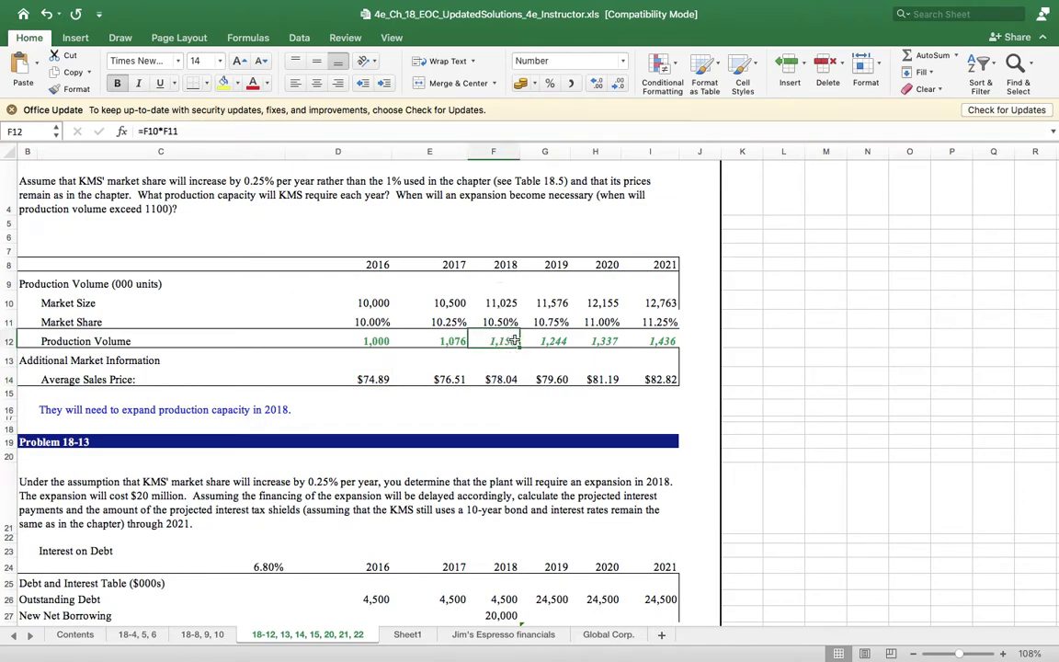
pyautogui.click(458, 342)
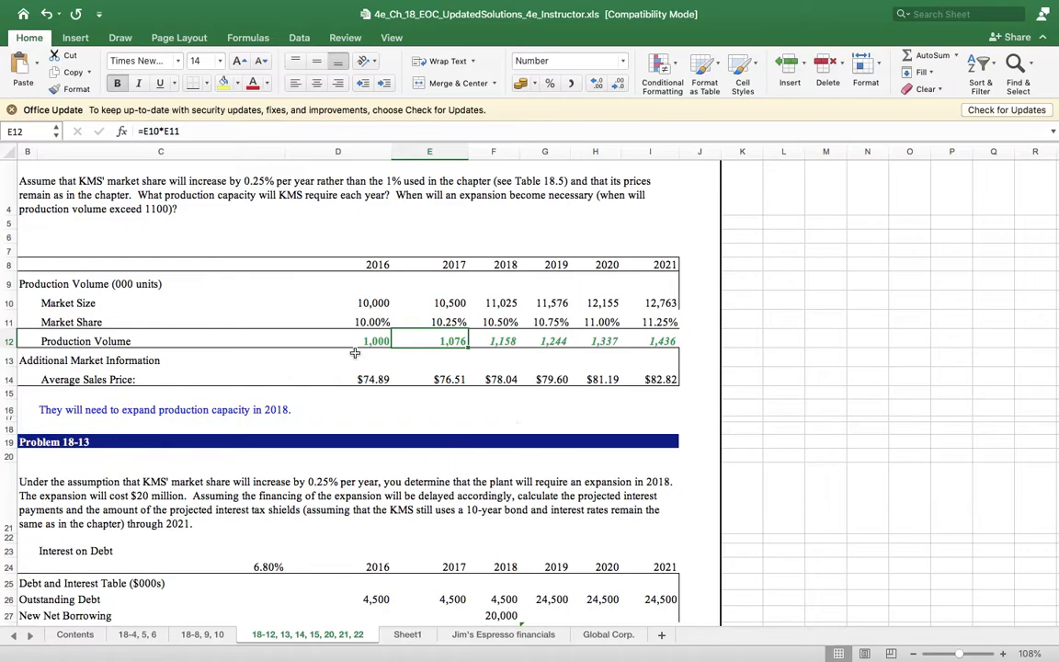
pyautogui.click(490, 341)
pyautogui.hotkey('ctrl', 'Right')
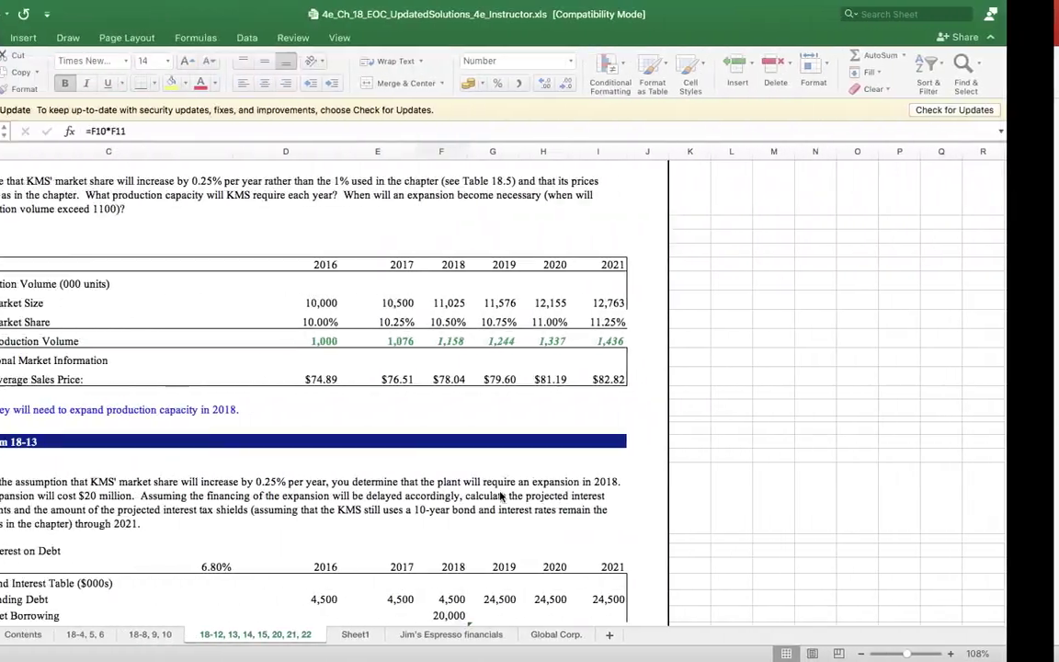
pyautogui.click(381, 341)
pyautogui.press('Right')
pyautogui.press('Right')
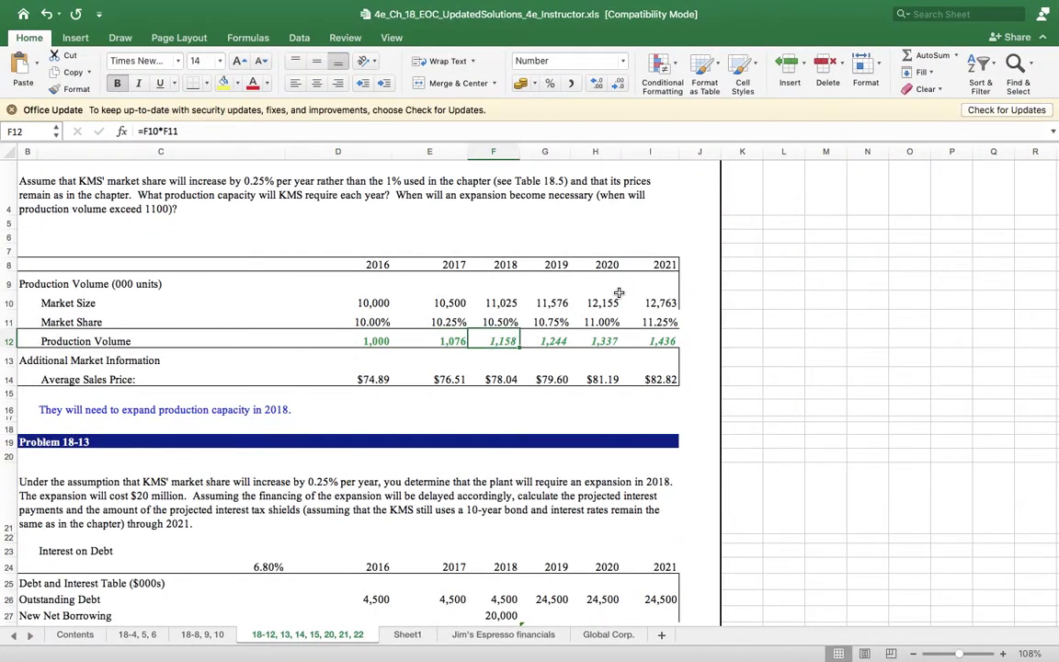
# Step: Check the 2016 average sales price in D14 and go to the Problem 18-13 debt and interest table
pyautogui.click(377, 377)
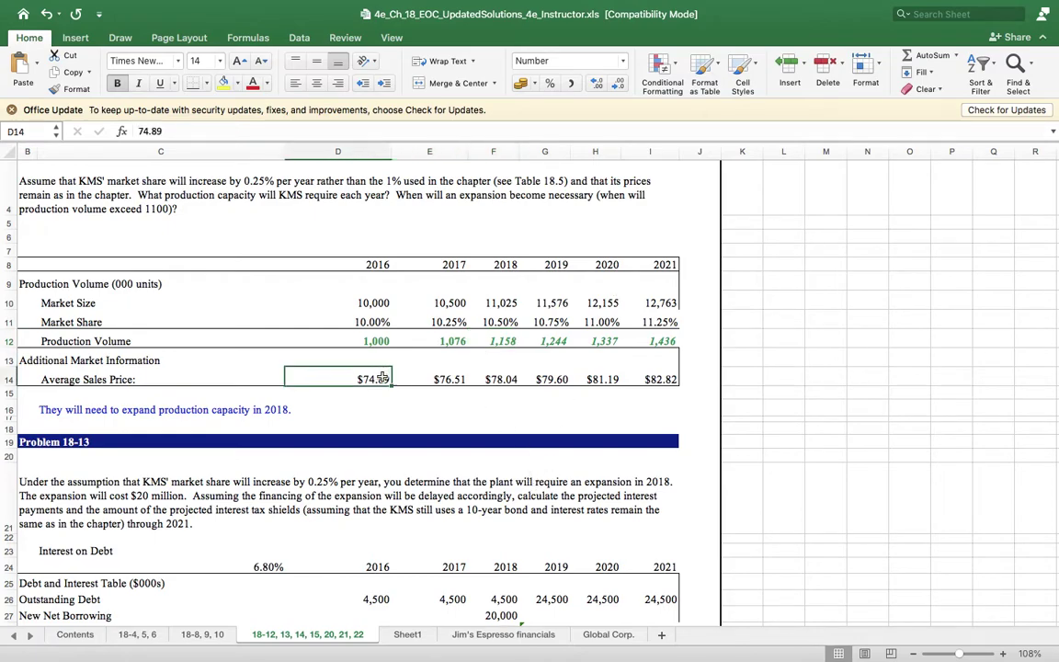
pyautogui.scroll(2, 413, 436)
pyautogui.scroll(-5, 413, 436)
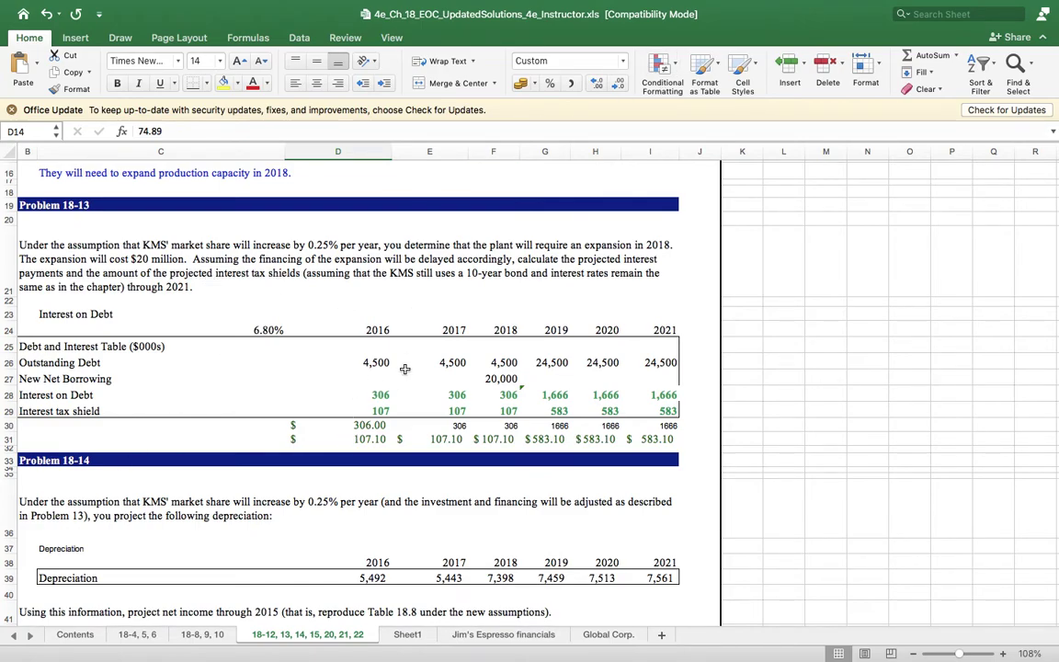
# Step: Examine the interest rate in C24, the outstanding debt for 2016 through 2021 in row 26, and the 2018 new net borrowing in F27
pyautogui.click(238, 330)
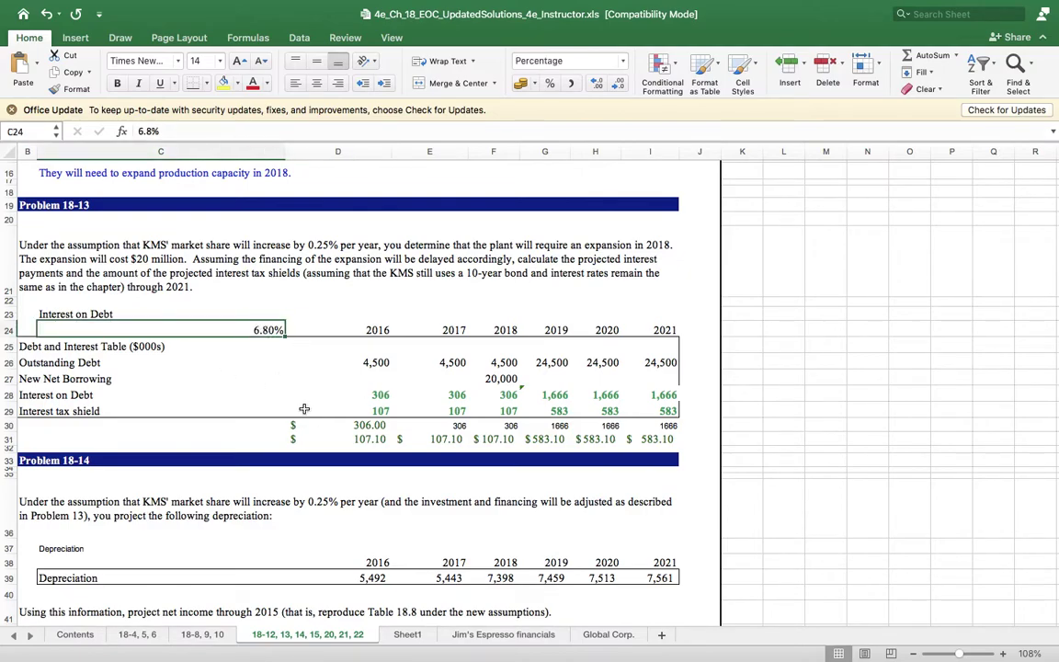
pyautogui.click(355, 361)
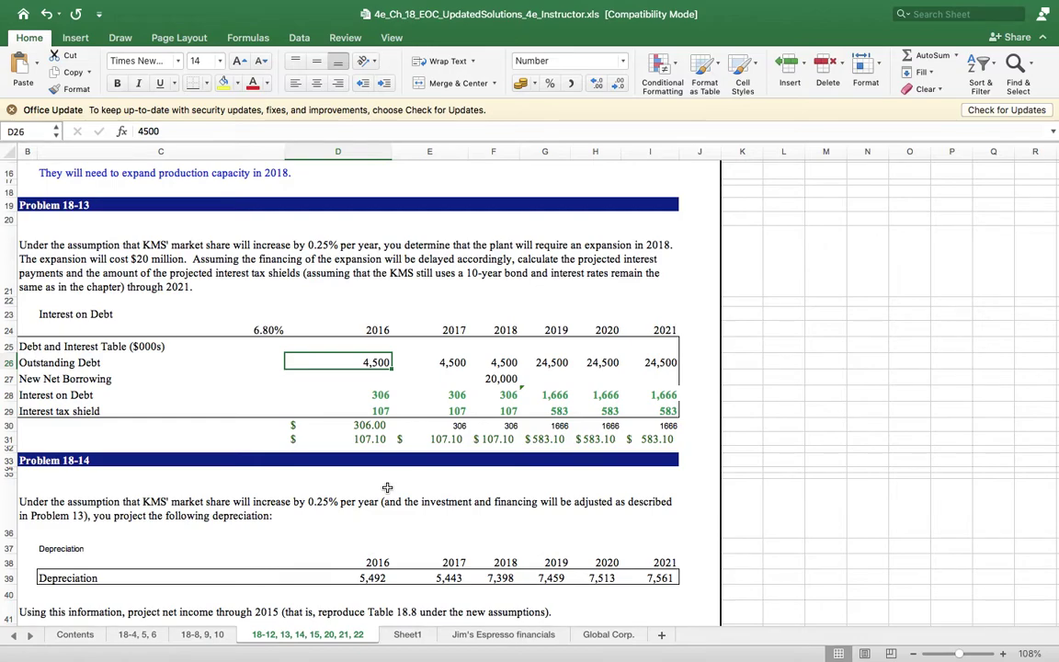
pyautogui.press('Right')
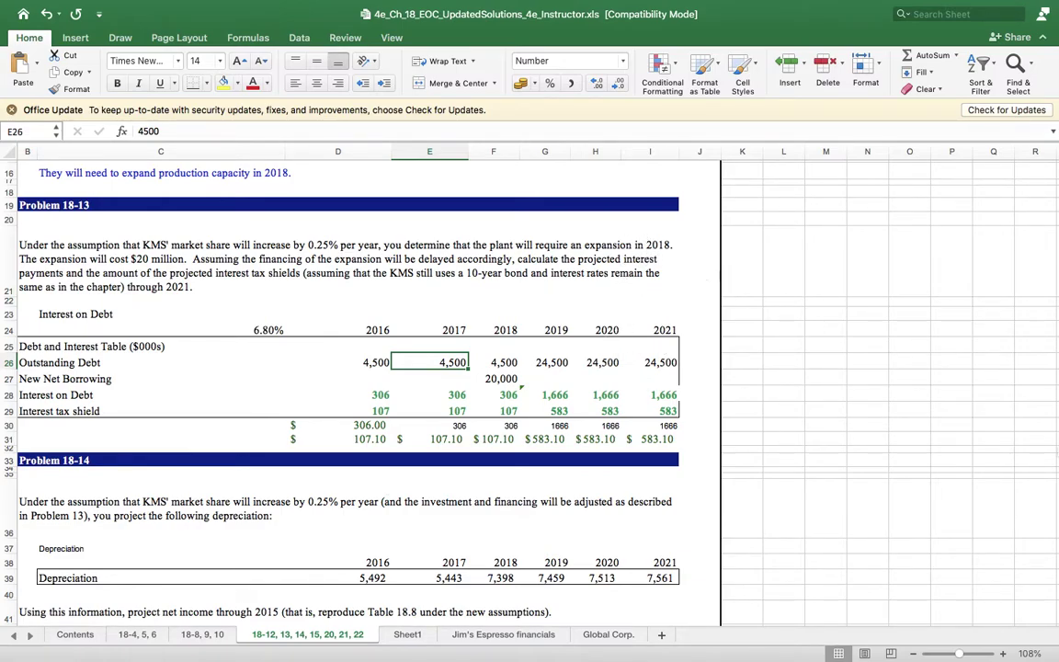
pyautogui.click(496, 362)
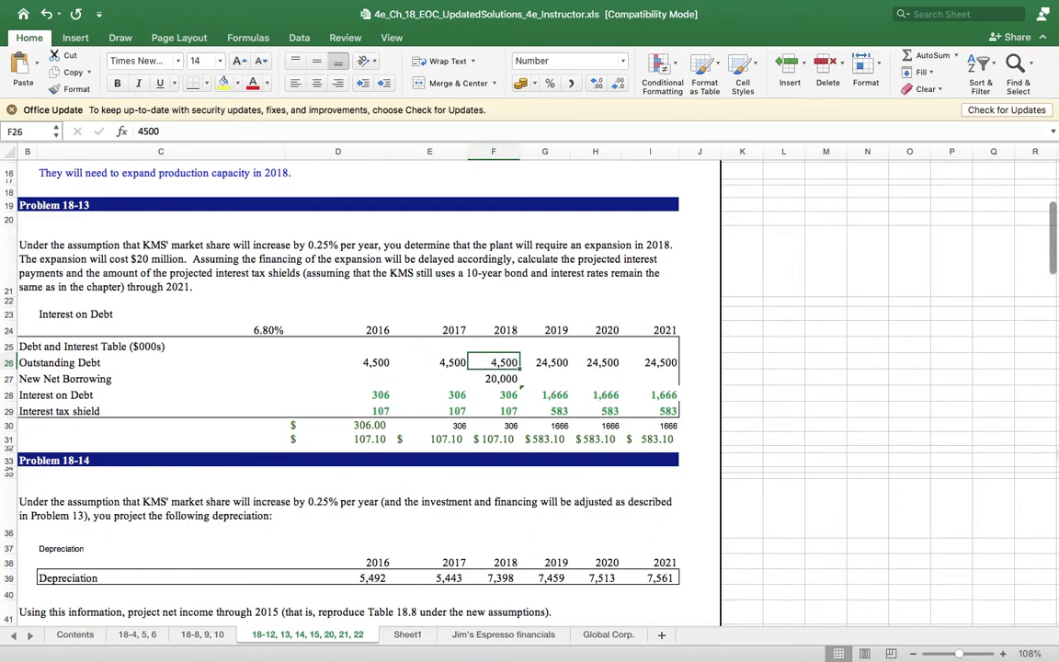
pyautogui.click(496, 378)
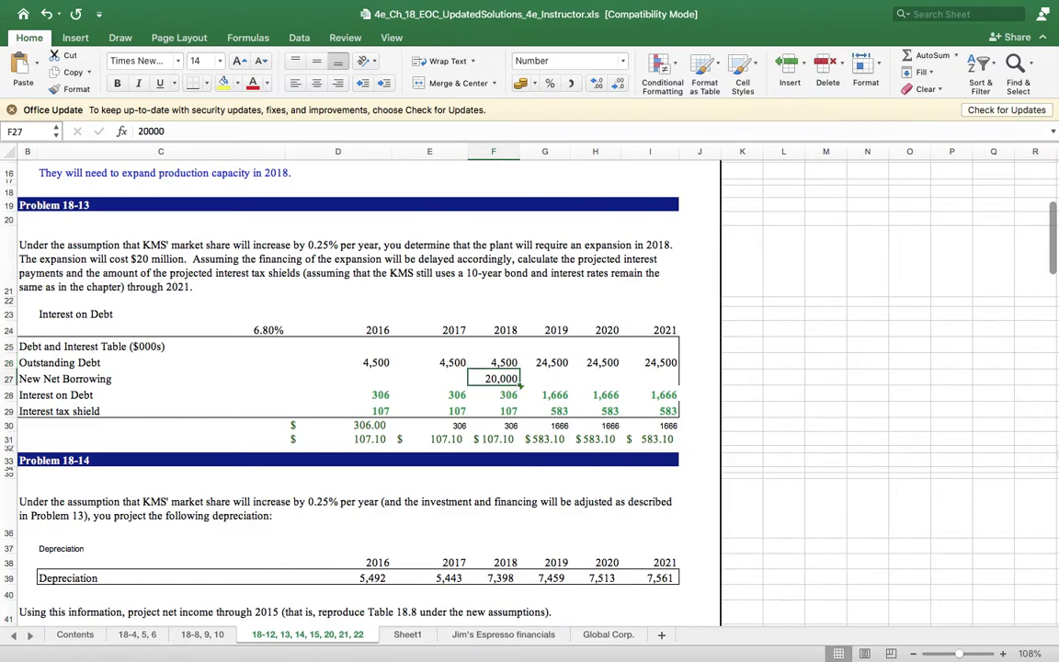
pyautogui.click(497, 363)
pyautogui.click(546, 362)
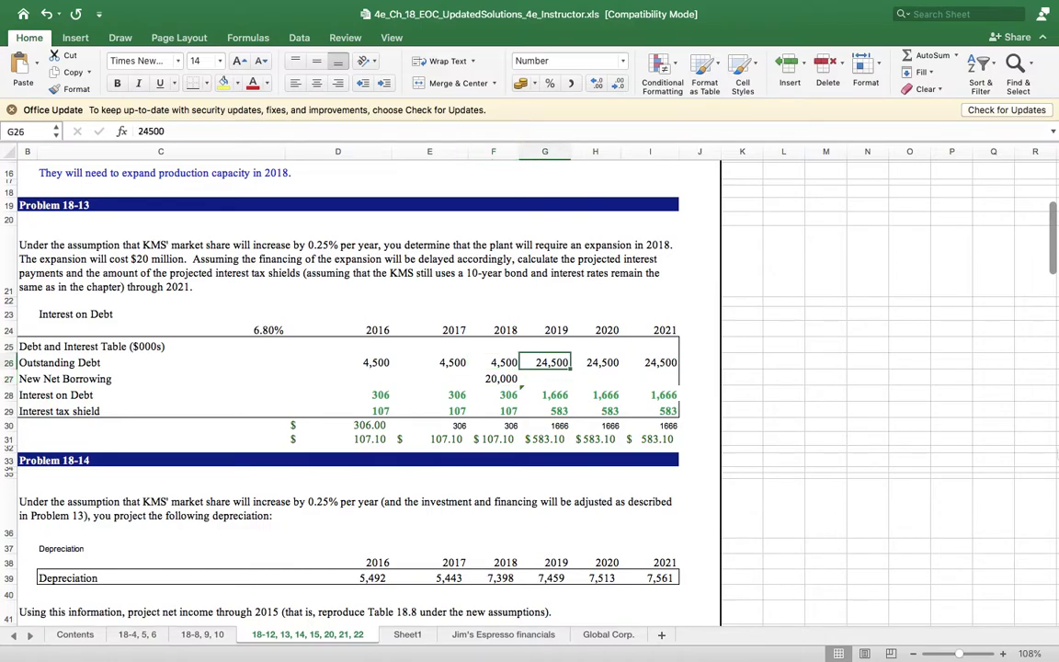
pyautogui.click(603, 363)
pyautogui.click(661, 363)
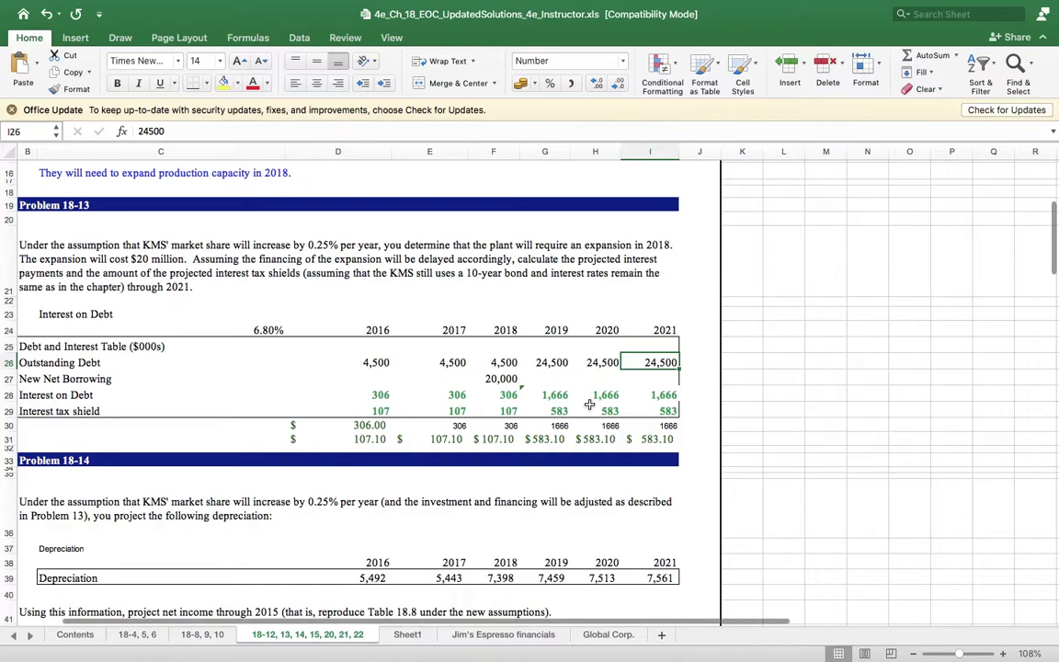
# Step: Enter the 2016 interest on debt in D28 as =$C$24*D26, with the interest rate reference locked
pyautogui.click(361, 397)
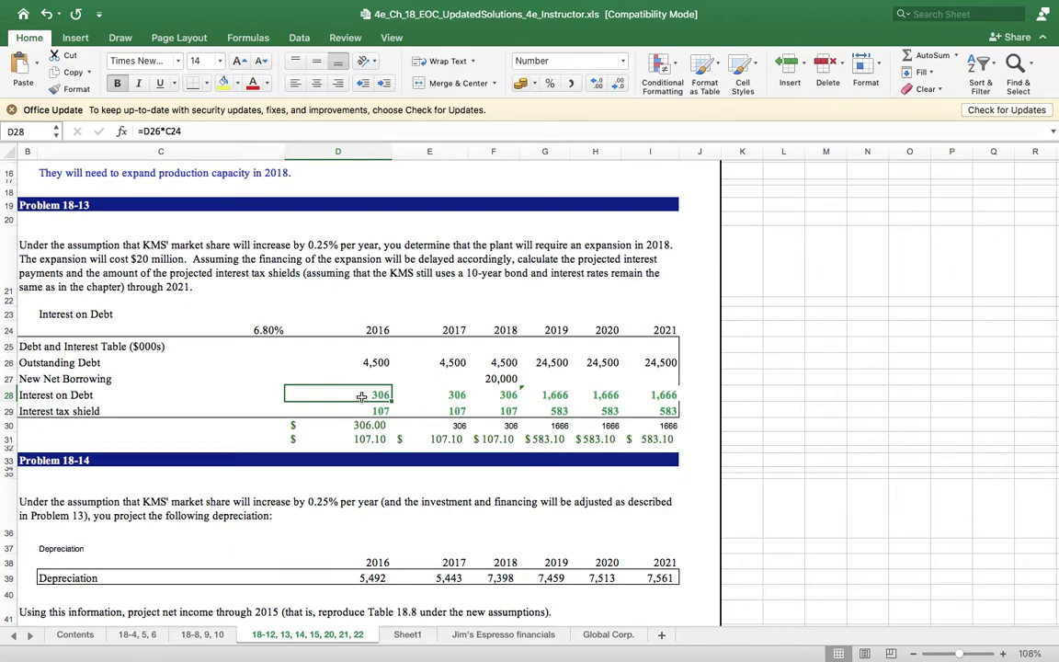
pyautogui.write('=')
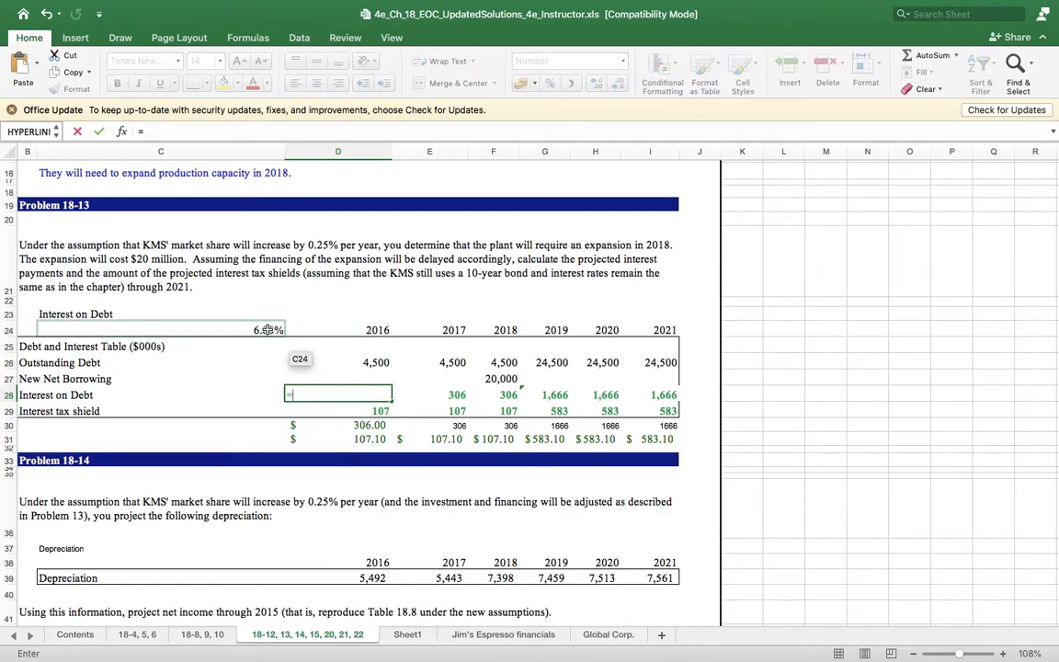
pyautogui.click(268, 329)
pyautogui.write('*')
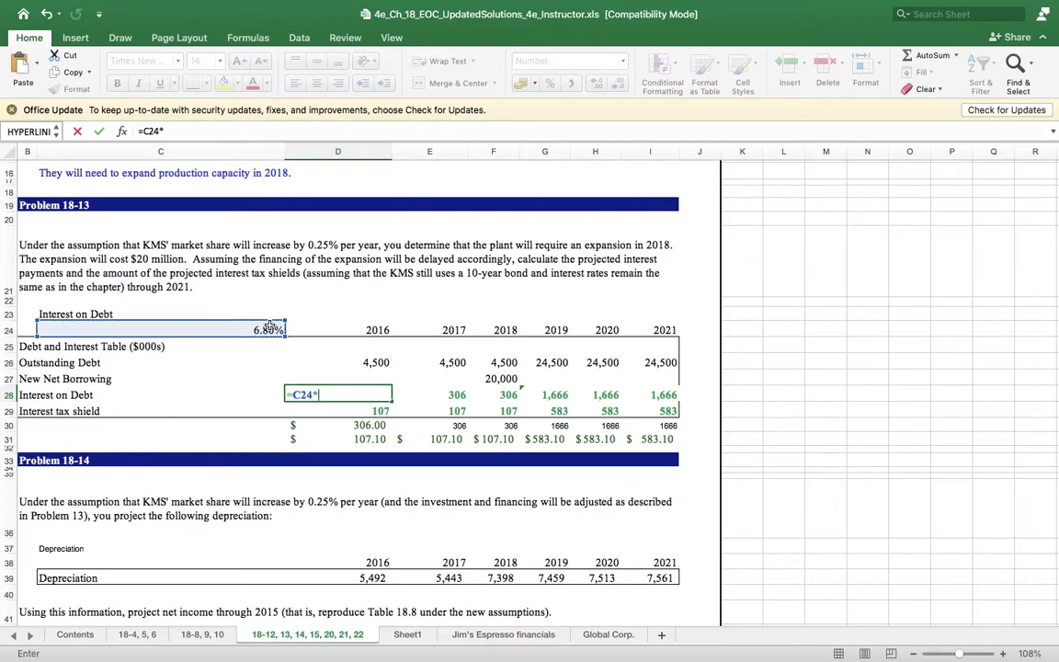
pyautogui.click(302, 393)
pyautogui.press('F4')
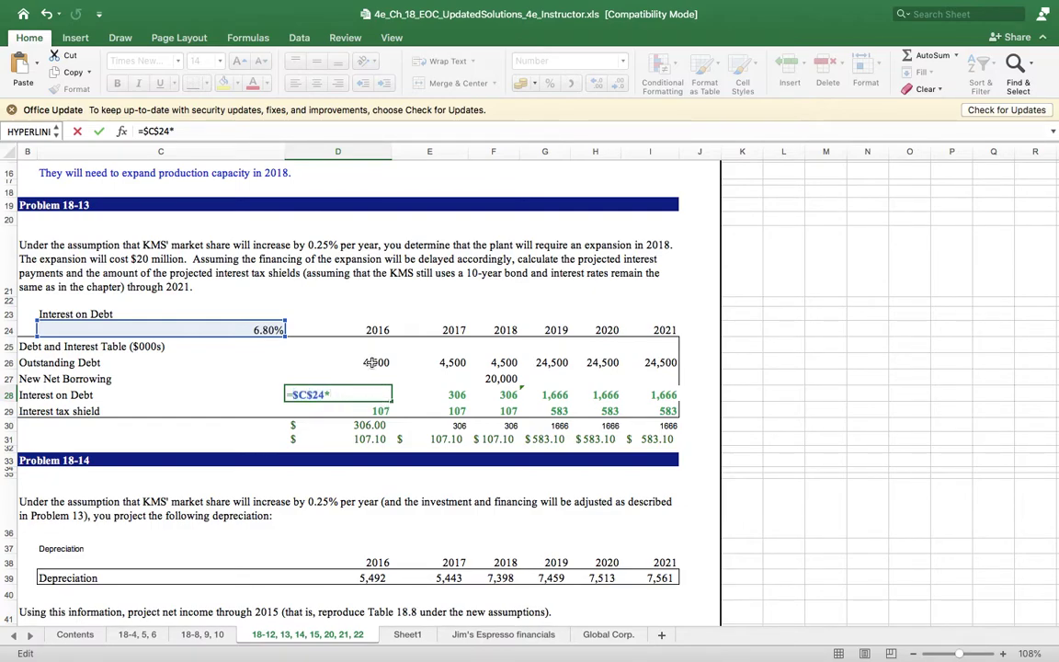
pyautogui.click(370, 362)
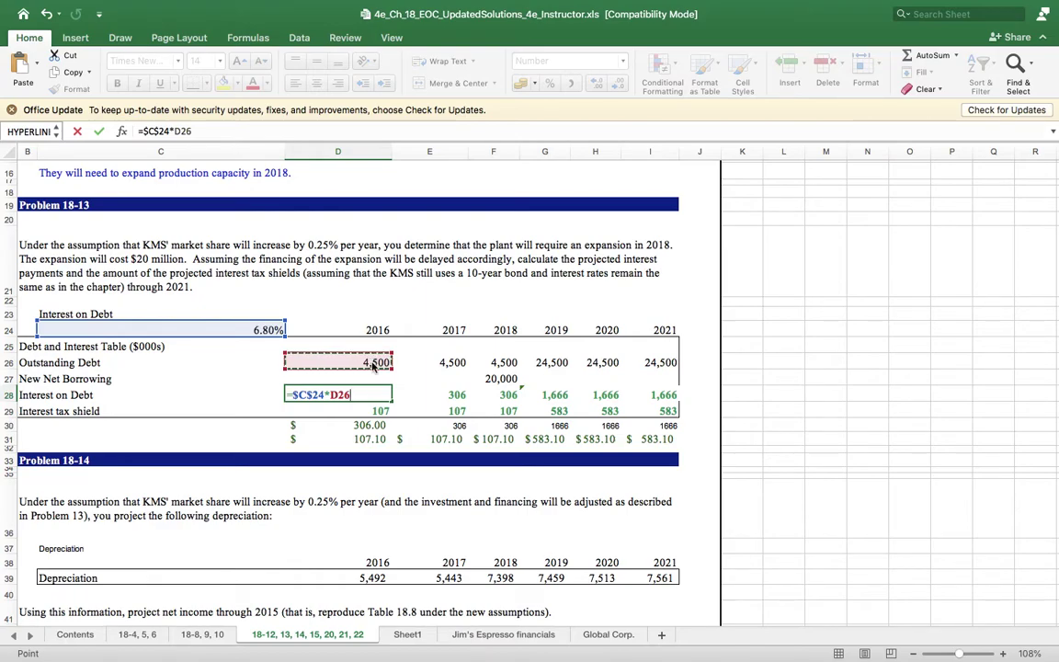
pyautogui.press('Return')
# Step: Enter the 2017 interest on debt in E28 as the locked interest rate times the 2016 outstanding debt, =$C$24*D26
pyautogui.click(458, 396)
pyautogui.doubleClick(458, 395)
pyautogui.press('Escape')
pyautogui.write('=')
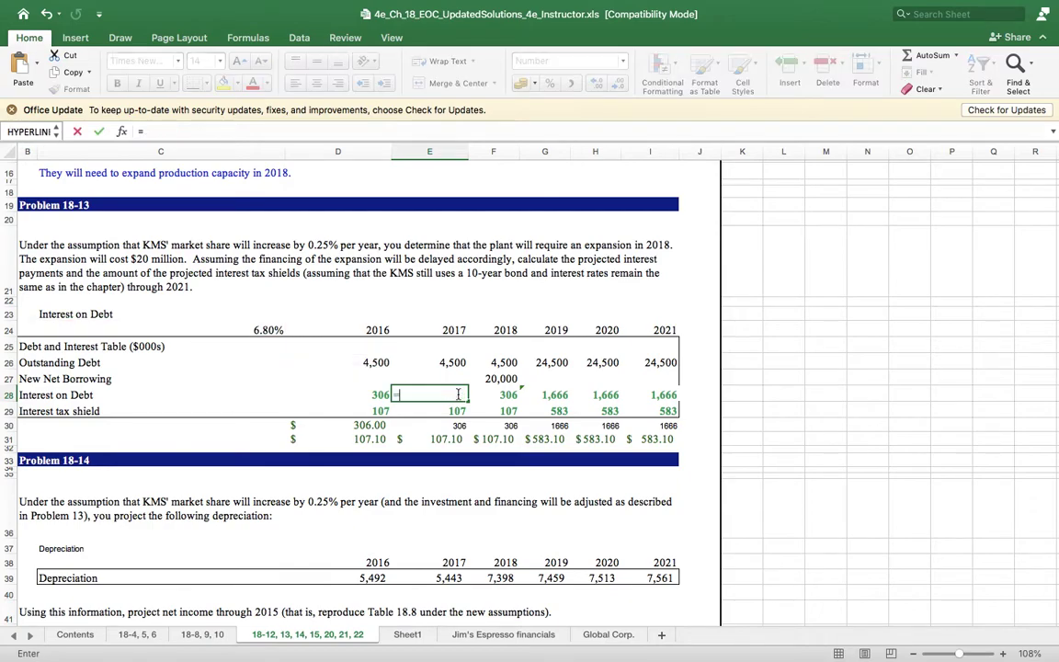
pyautogui.click(265, 331)
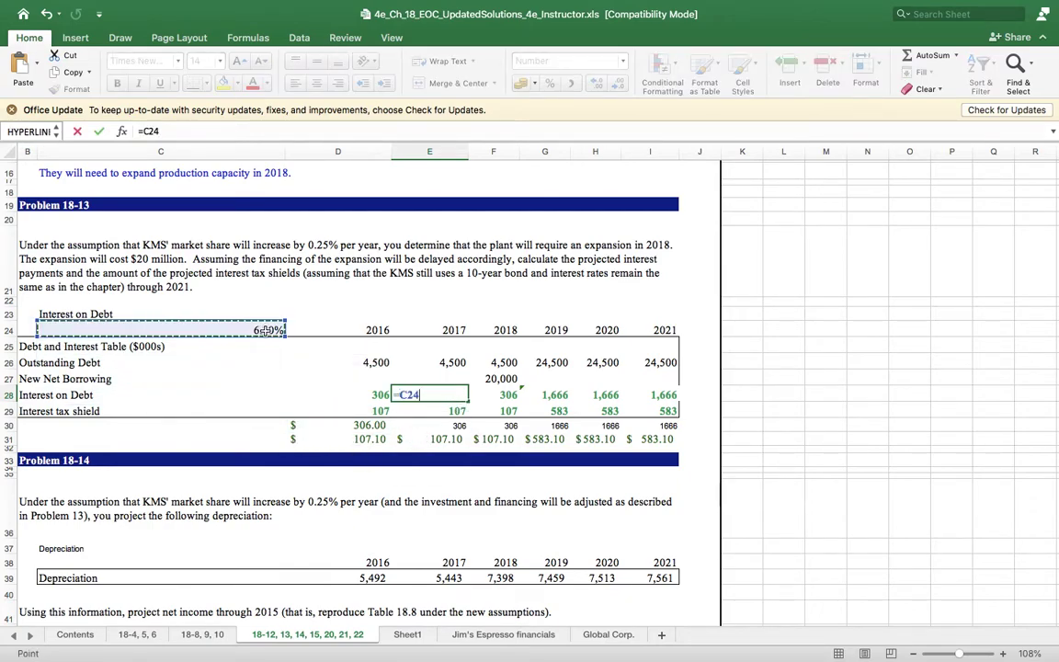
pyautogui.press('F4')
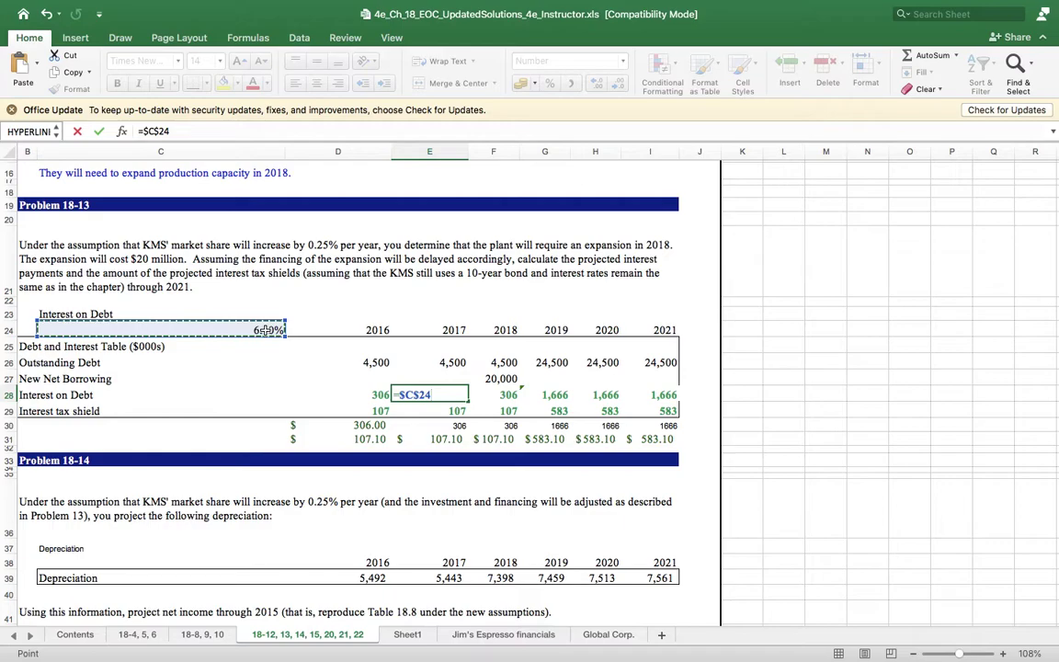
pyautogui.write('*')
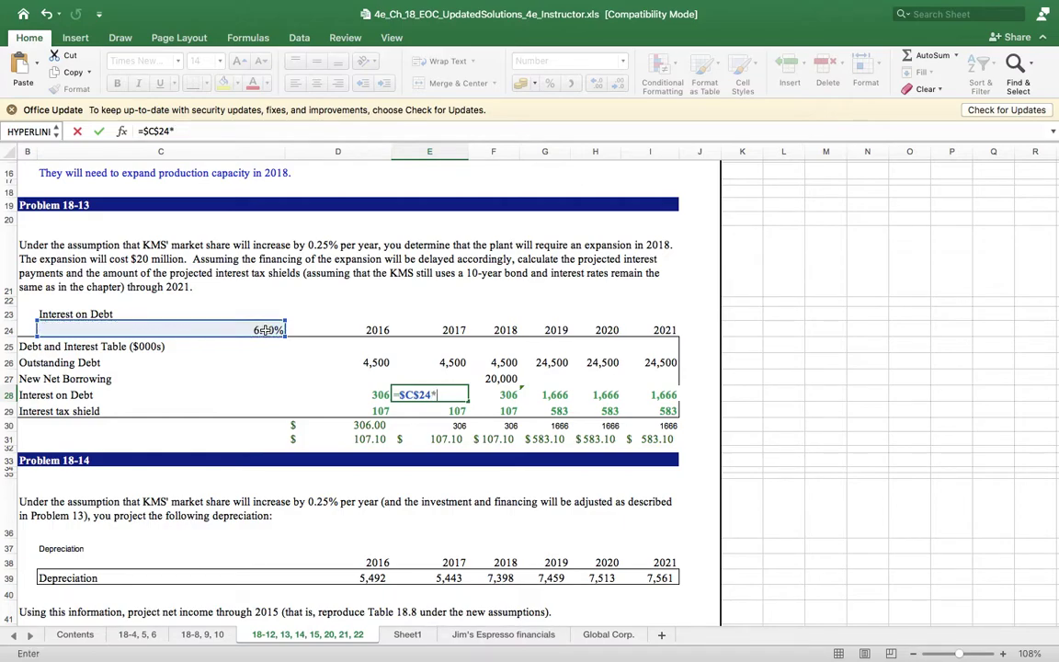
pyautogui.click(376, 362)
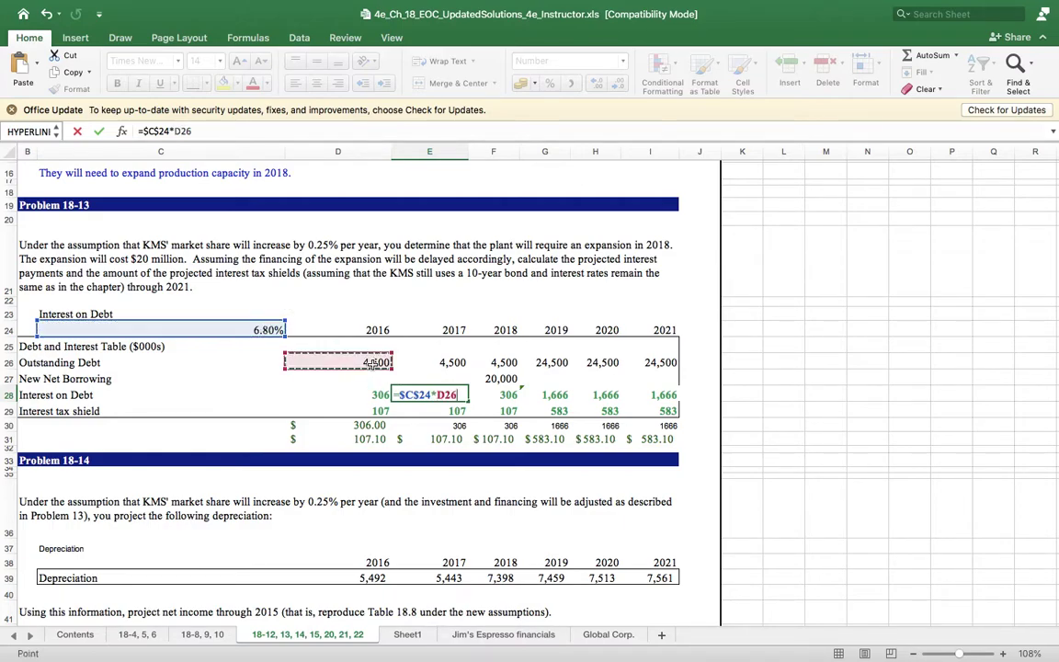
pyautogui.press('Return')
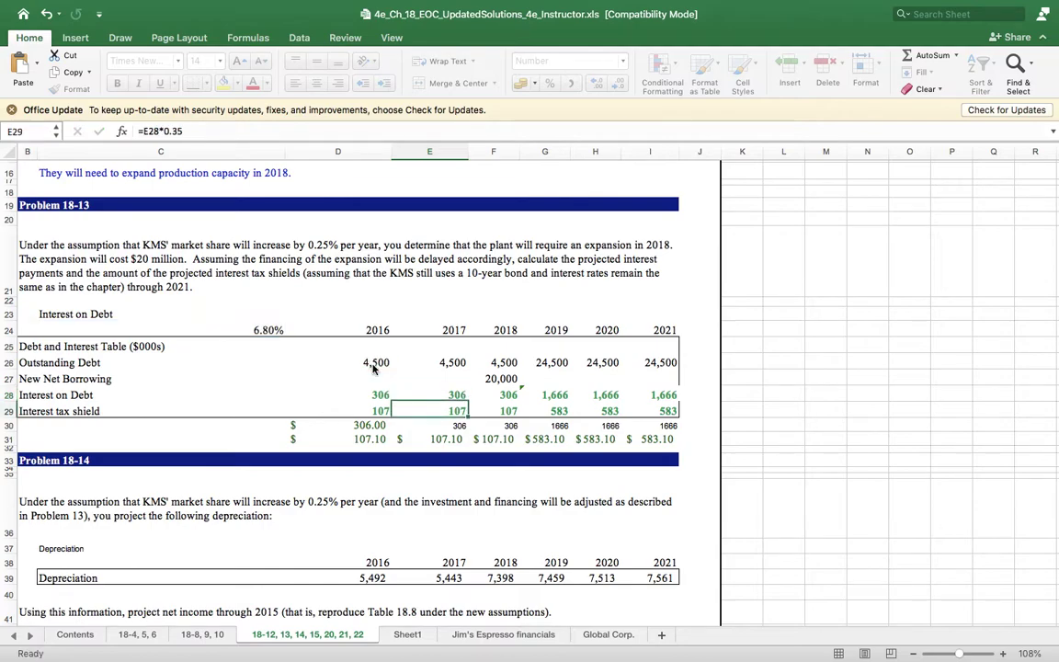
# Step: Fill the 2017 interest formula across to 2018 in E28:F28 and check the formula in F28
pyautogui.click(511, 395)
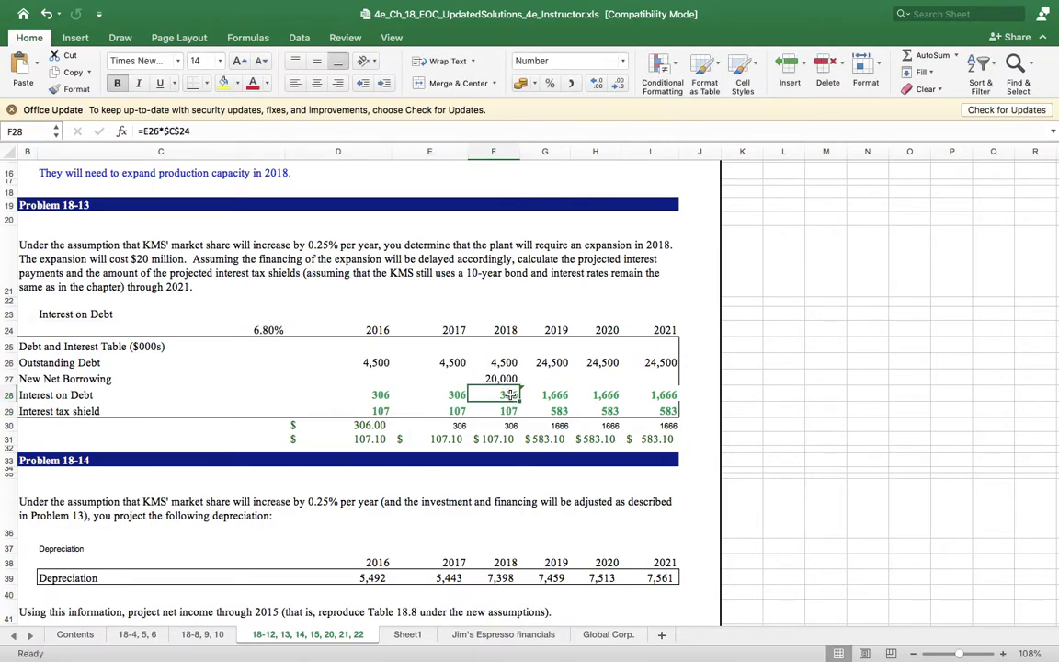
pyautogui.click(456, 395)
pyautogui.hotkey('shift', 'Right')
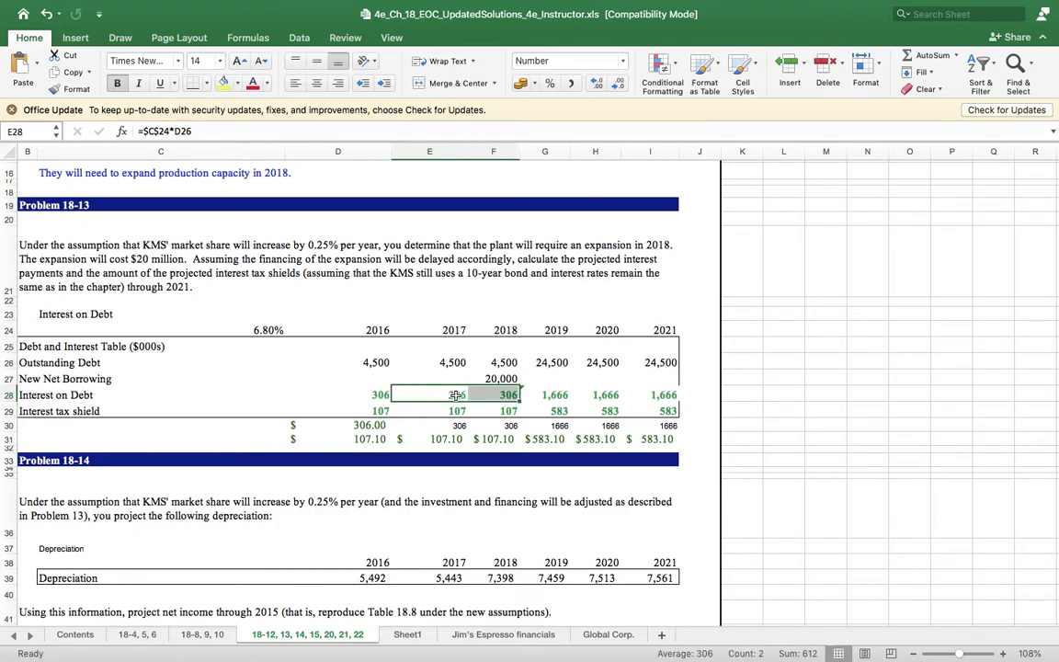
pyautogui.click(507, 396)
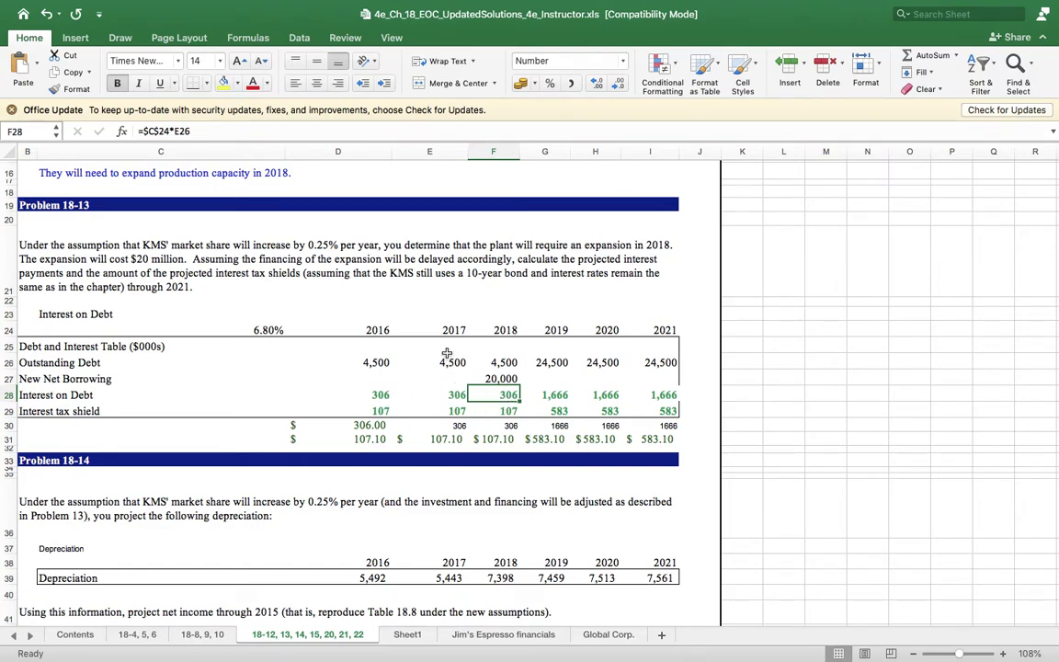
# Step: Enter the 2019 interest on debt in G28 as =(F27+F26)*C24, combining the 2018 new borrowing and outstanding debt
pyautogui.click(555, 395)
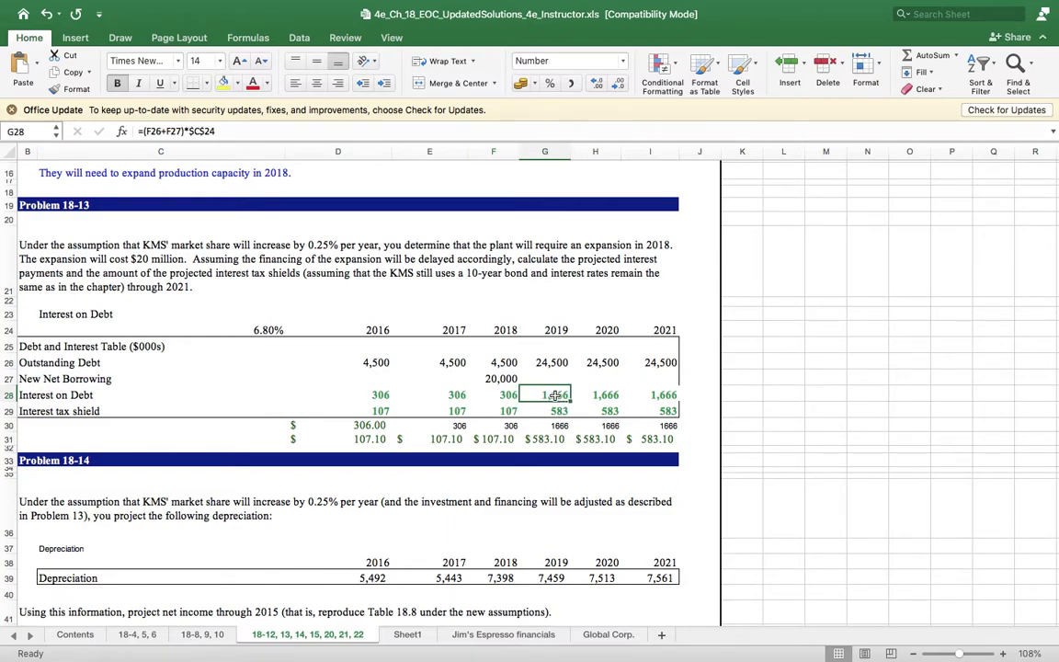
pyautogui.write('=(')
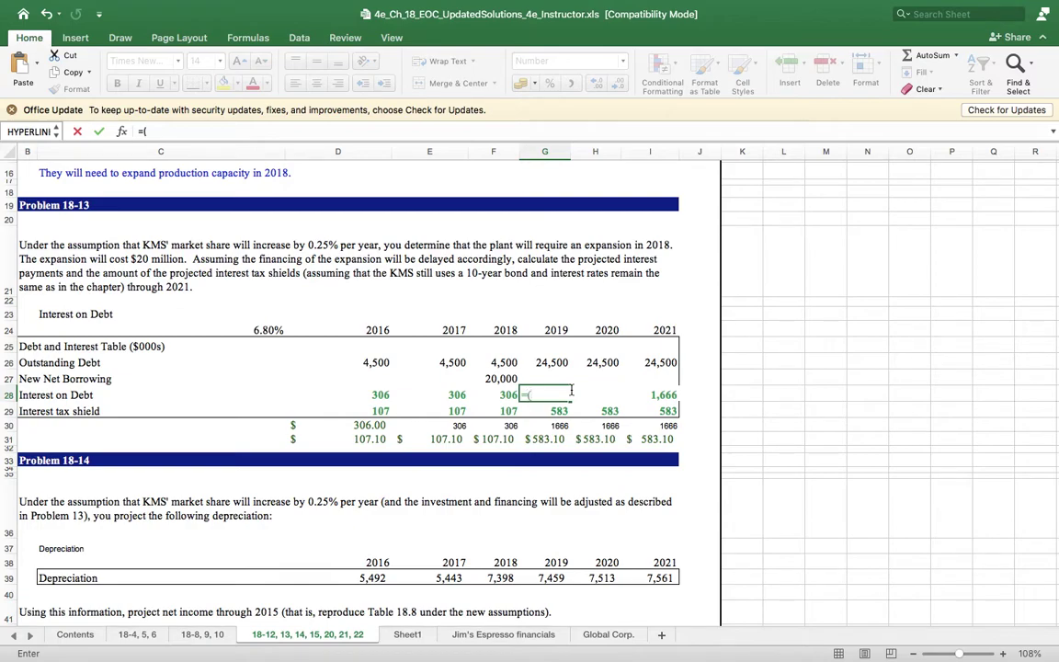
pyautogui.click(504, 379)
pyautogui.write('(F27')
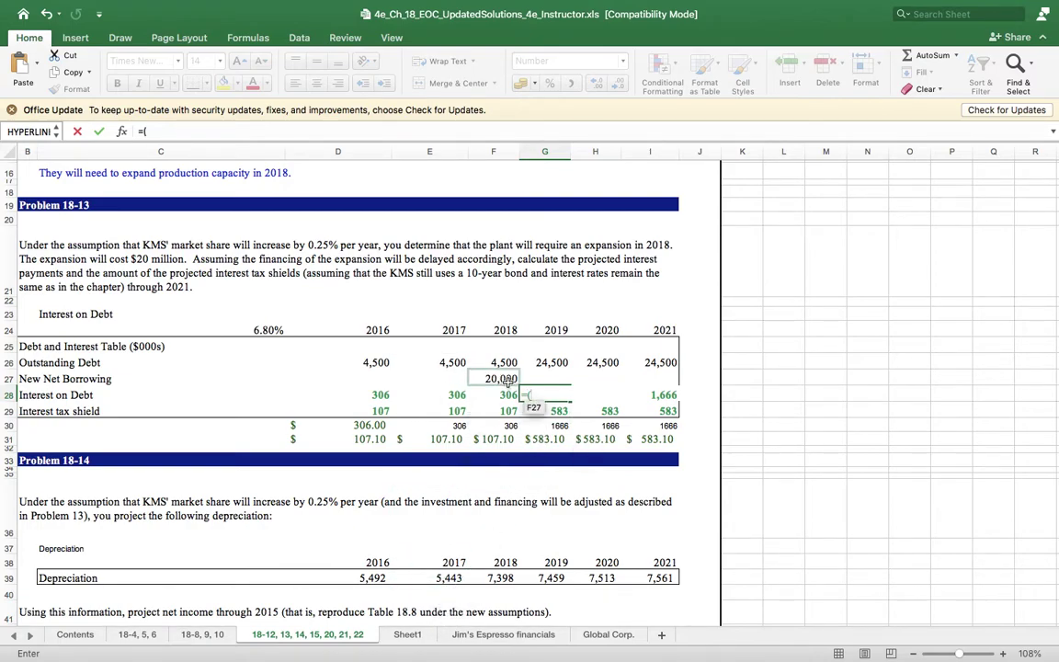
pyautogui.write('+')
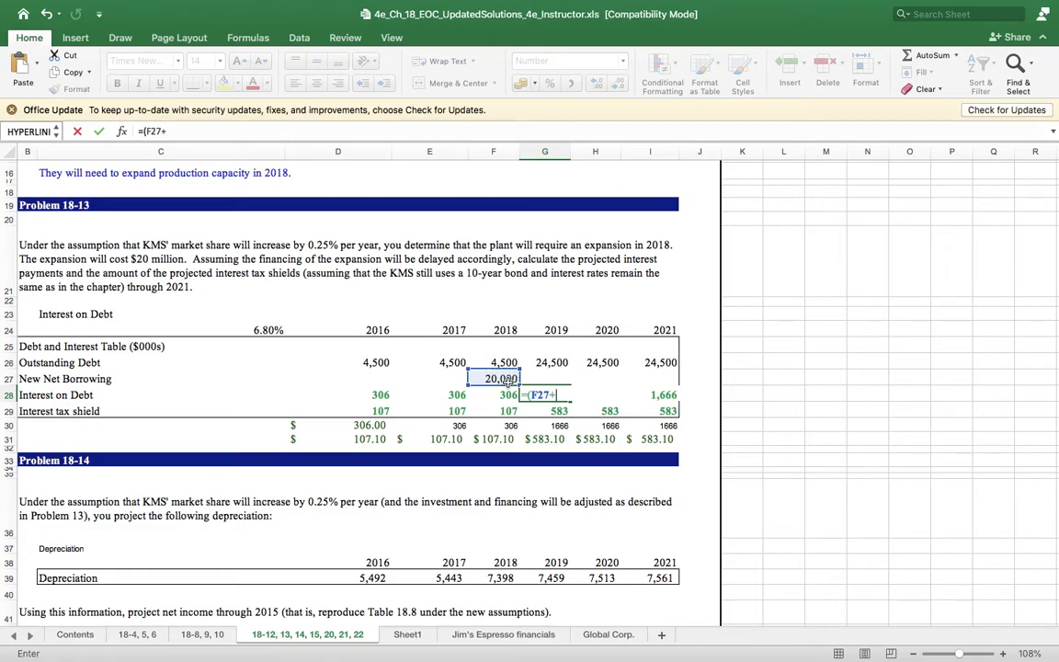
pyautogui.click(497, 362)
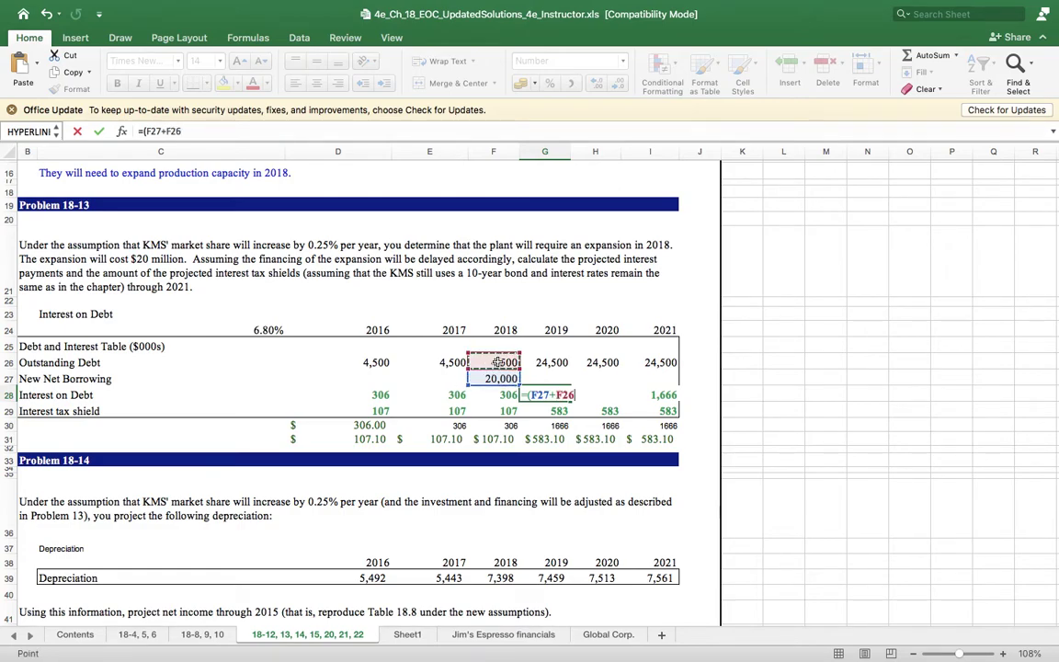
pyautogui.write(')*')
pyautogui.click(272, 324)
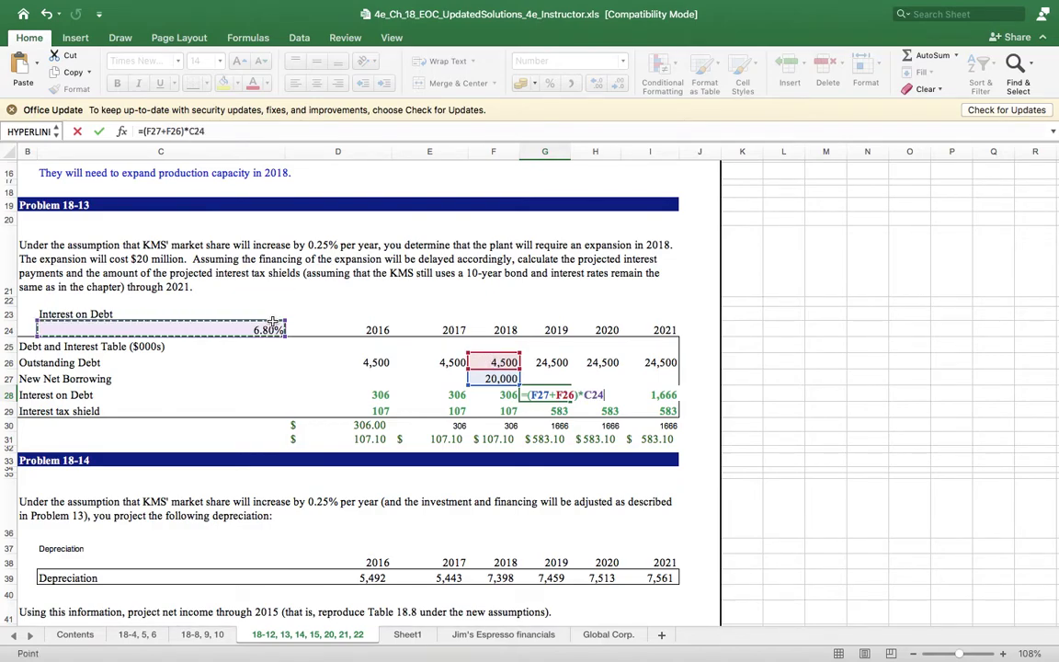
pyautogui.press('Return')
# Step: Fill the 2019 interest formula across through 2021 in G28:I28
pyautogui.click(552, 395)
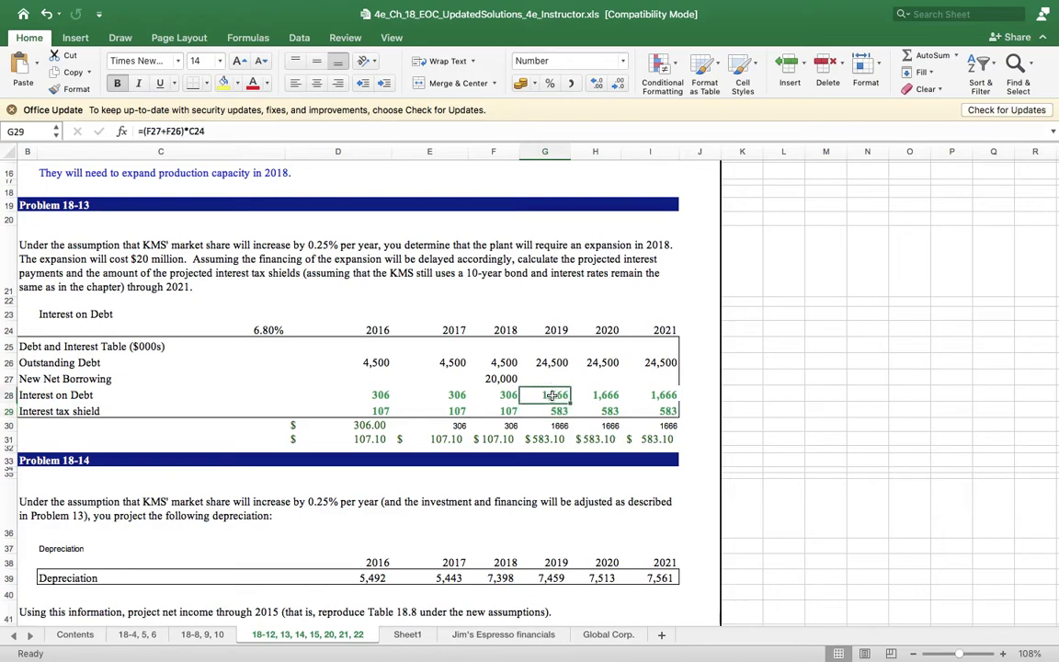
pyautogui.hotkey('shift', 'Right')
pyautogui.hotkey('shift', 'Right')
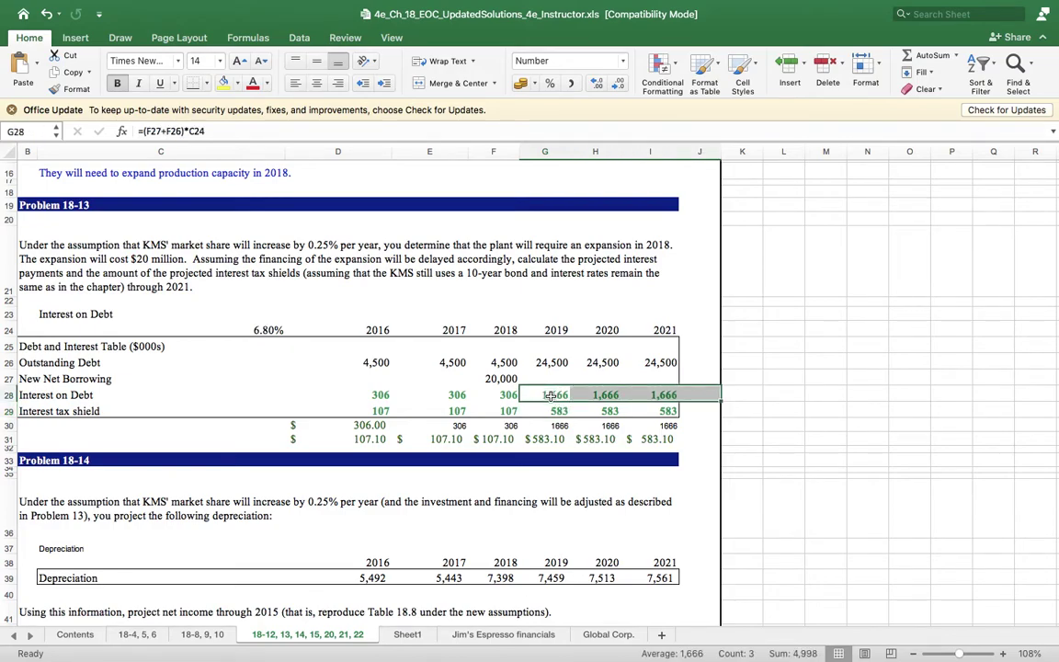
pyautogui.hotkey('ctrl', 'r')
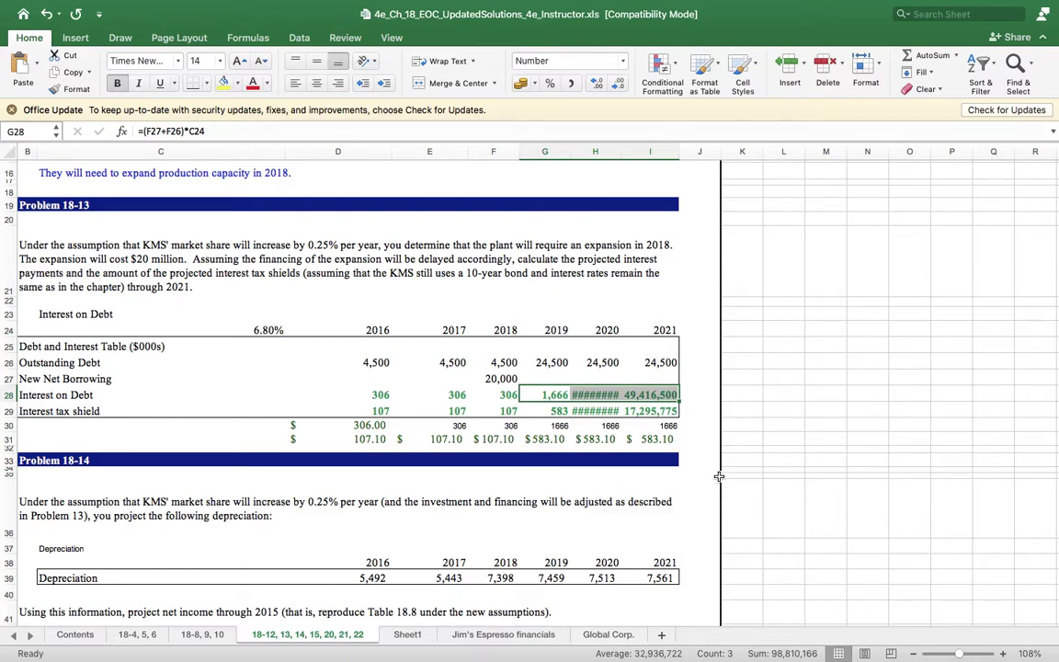
# Step: Try formatting the 2019 to 2021 interest cells G28:I28 as Number with no decimal places
pyautogui.click(558, 61)
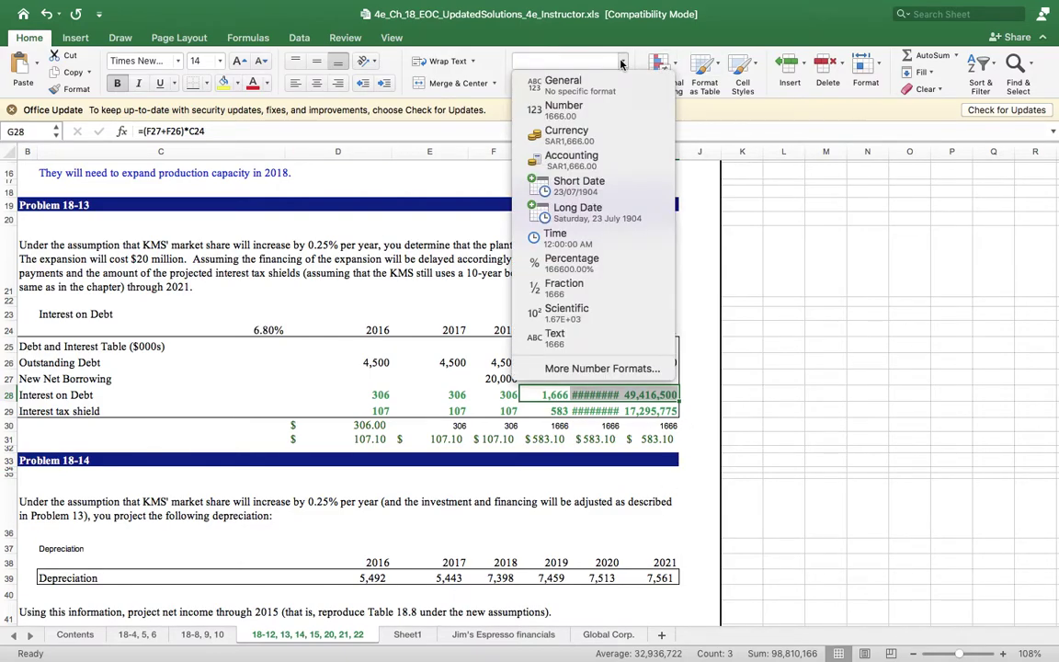
pyautogui.click(567, 110)
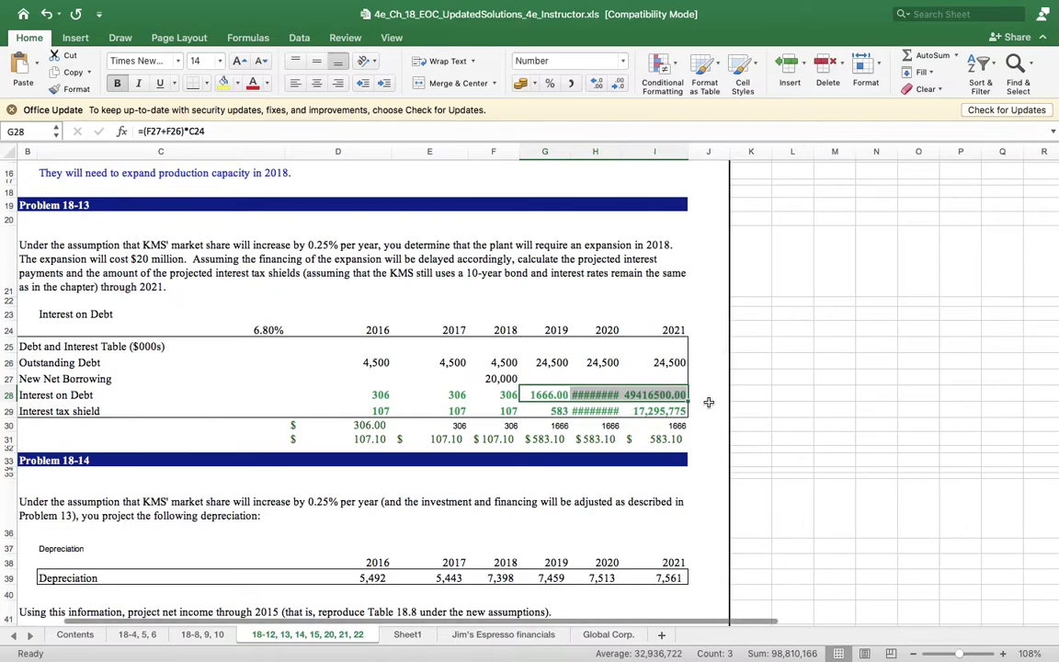
pyautogui.click(616, 84)
pyautogui.click(618, 85)
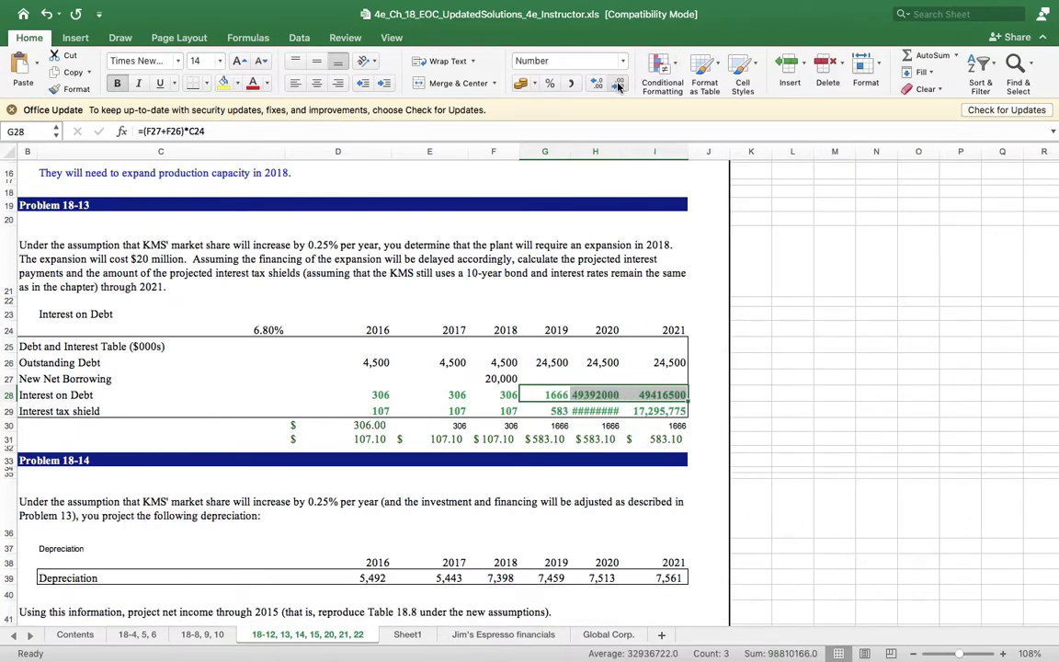
pyautogui.click(948, 353)
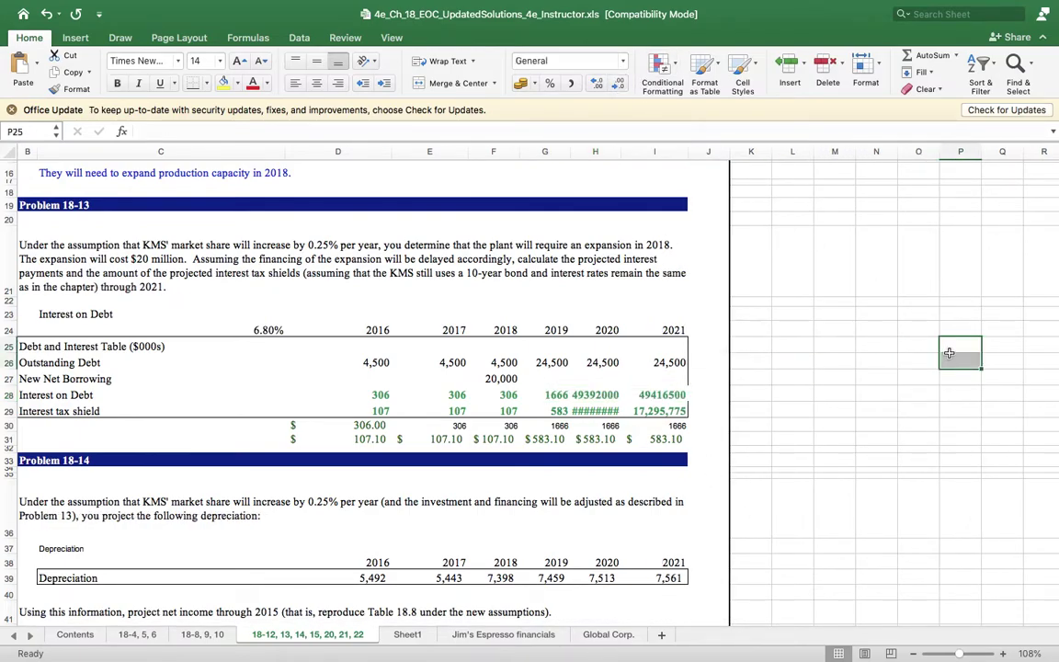
# Step: Undo the number format and decimal place changes on the interest cells G28:I28
pyautogui.press('super+z')
pyautogui.press('super+z')
pyautogui.press('super+z')
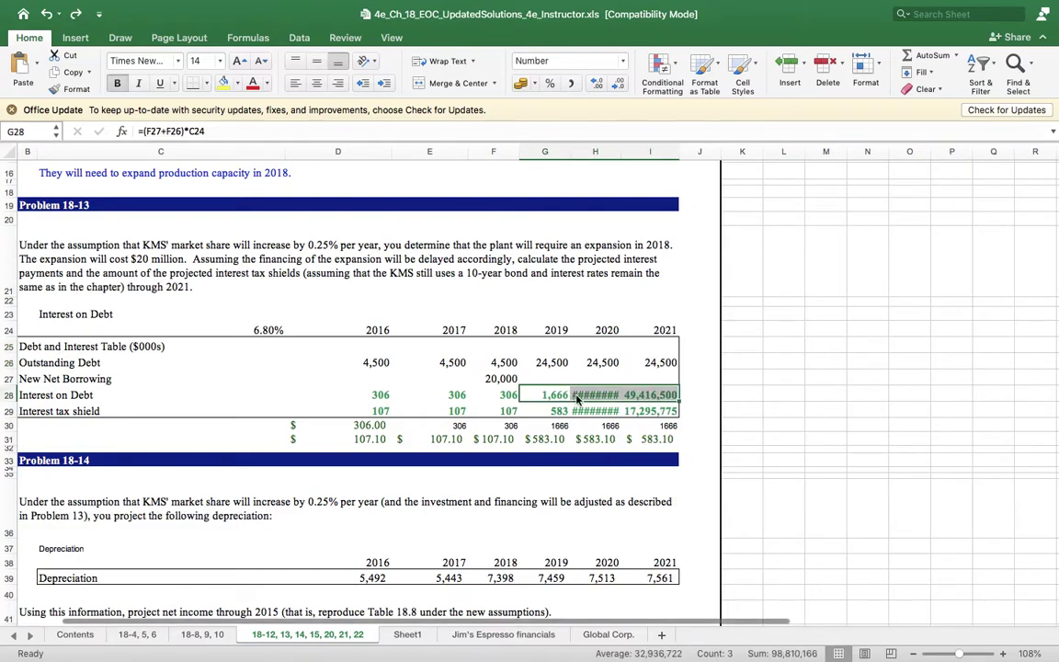
# Step: Undo the interest fill across G28:I28 and make the rate reference absolute in G28, as =(F27+F26)*$C$24
pyautogui.press('super+z')
pyautogui.click(561, 394)
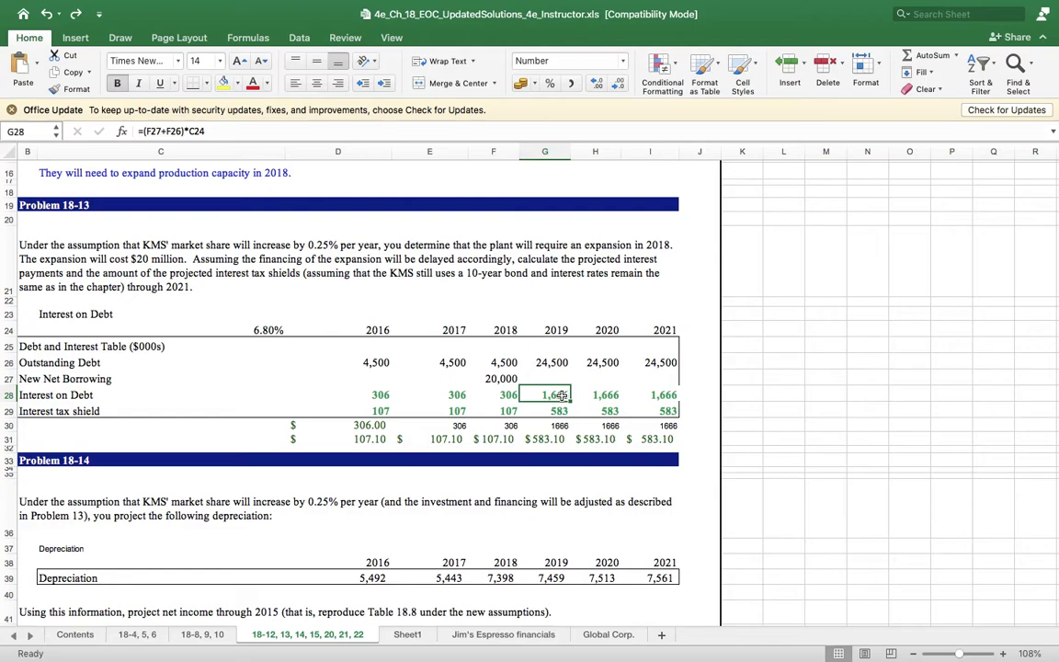
pyautogui.click(196, 131)
pyautogui.press('F4')
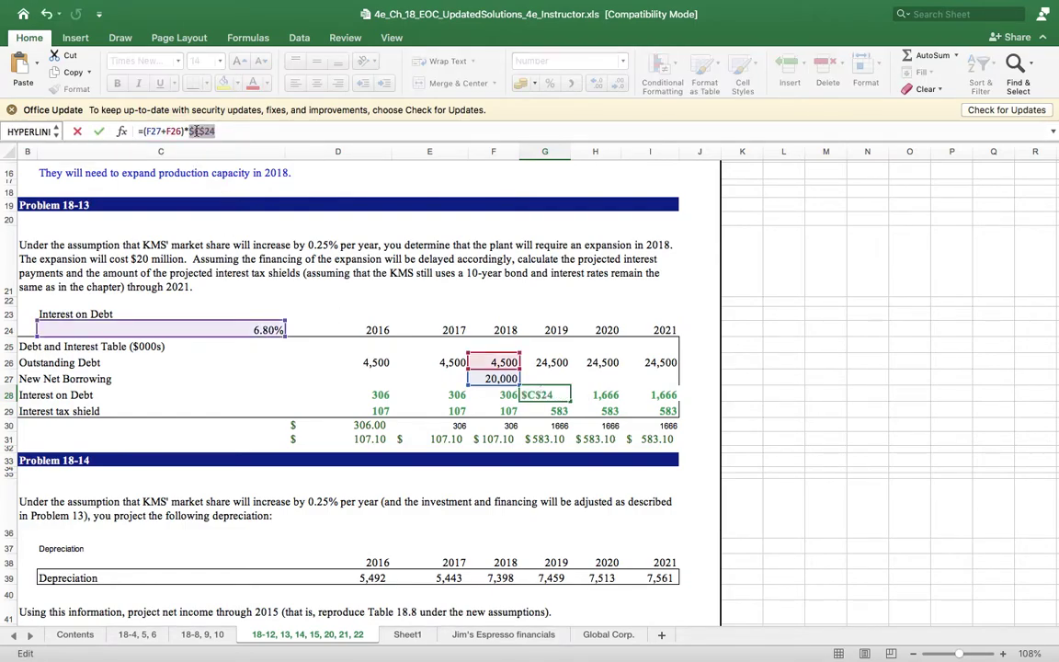
pyautogui.press('Tab')
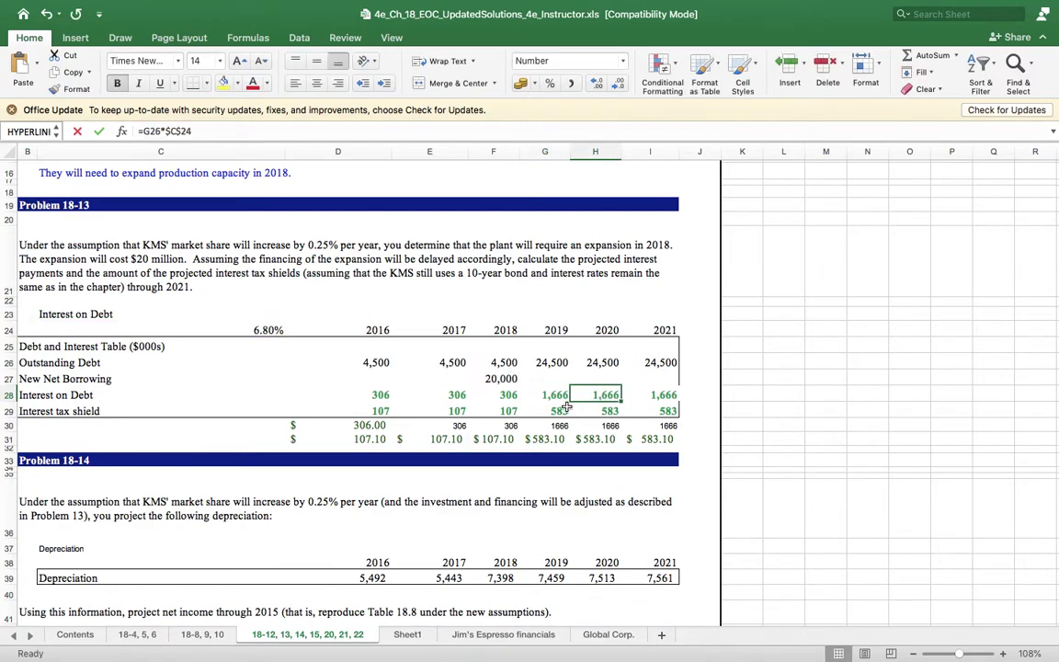
# Step: Fill the corrected interest formula with the fixed rate reference across G28:I28 and check the copied 2020 and 2021 formulas
pyautogui.click(568, 394)
pyautogui.hotkey('shift', 'Right')
pyautogui.hotkey('shift', 'Right')
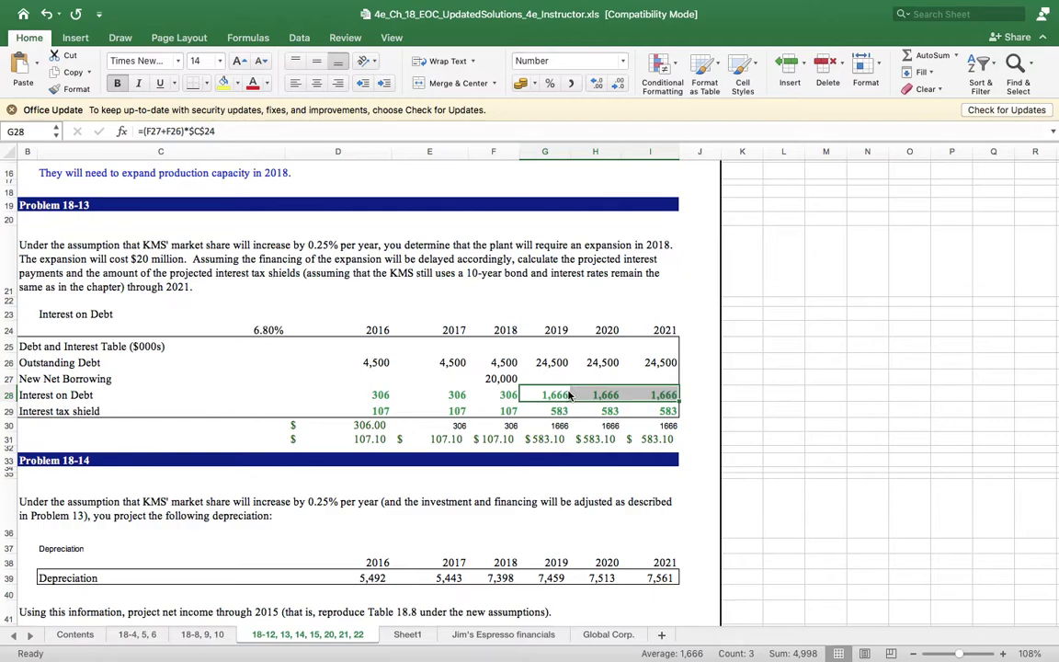
pyautogui.click(598, 396)
pyautogui.click(638, 396)
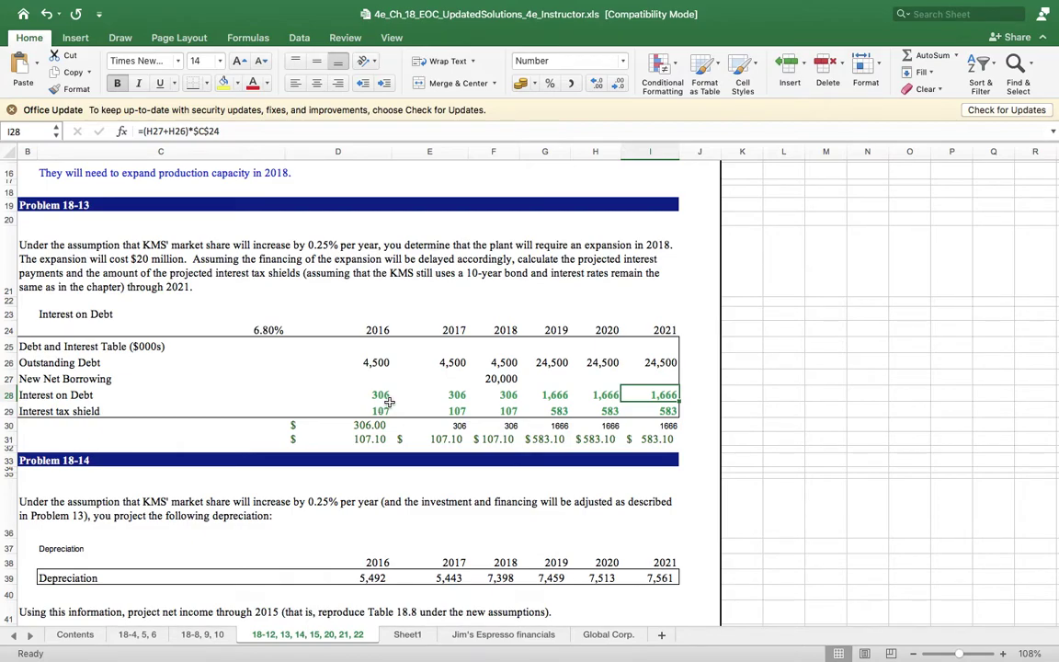
# Step: Examine the 2016 interest tax shield formula in D29, plus the depreciation table and income statement of Problem 18-14
pyautogui.click(363, 409)
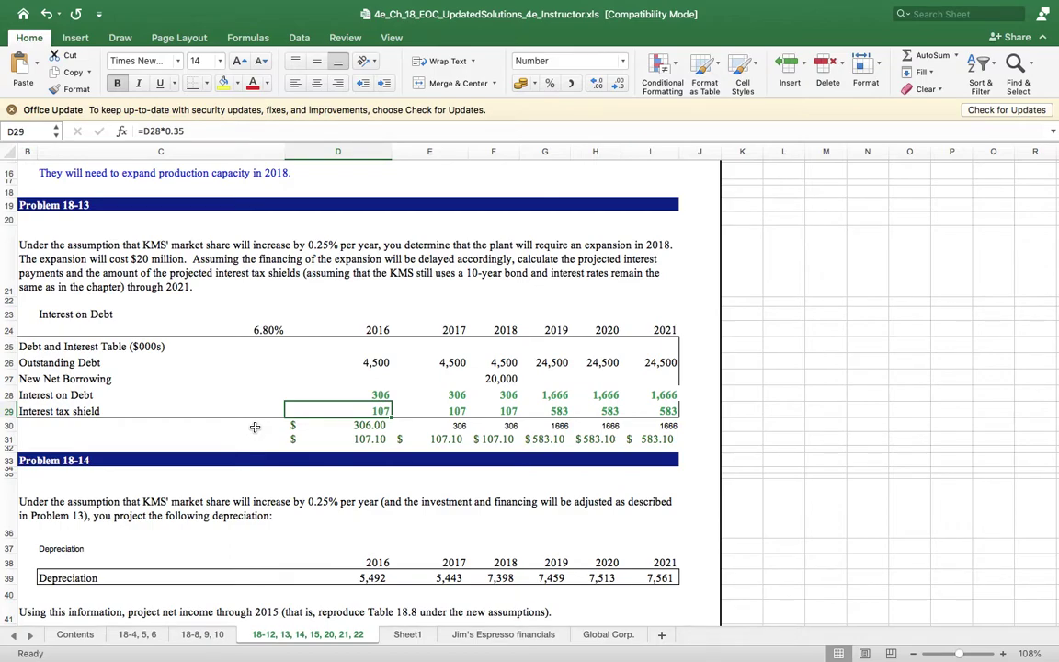
pyautogui.click(268, 313)
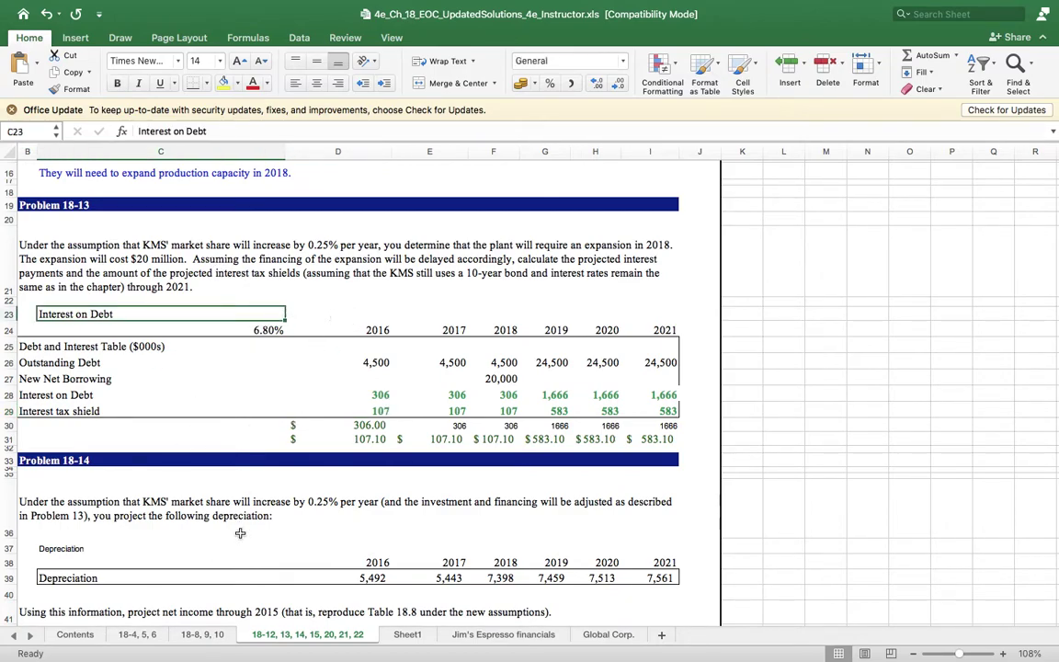
pyautogui.click(382, 410)
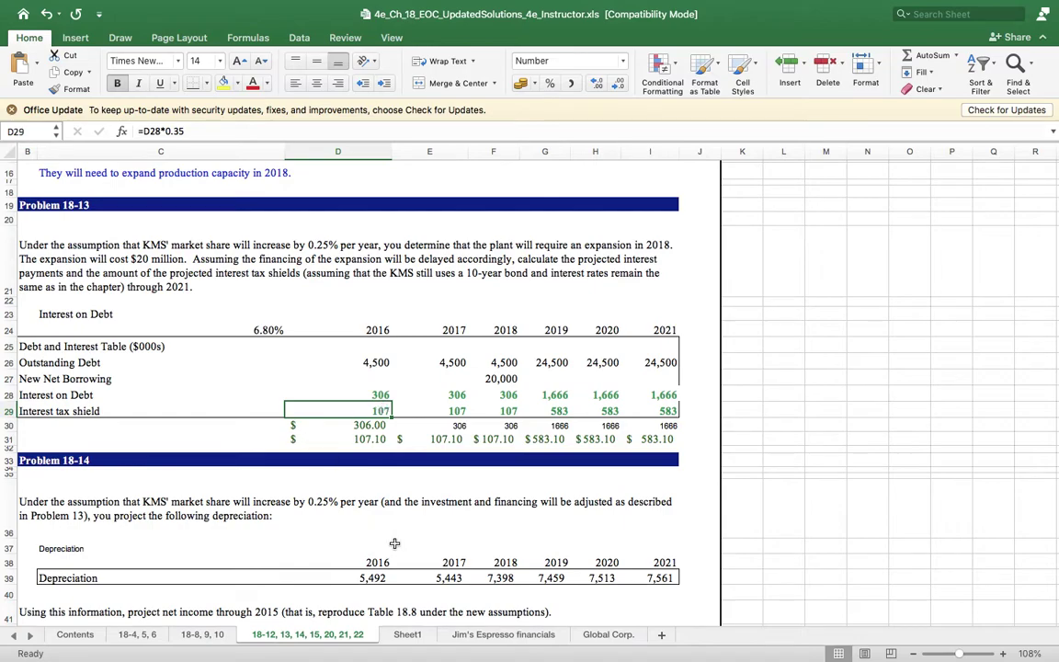
pyautogui.scroll(-10, 386, 386)
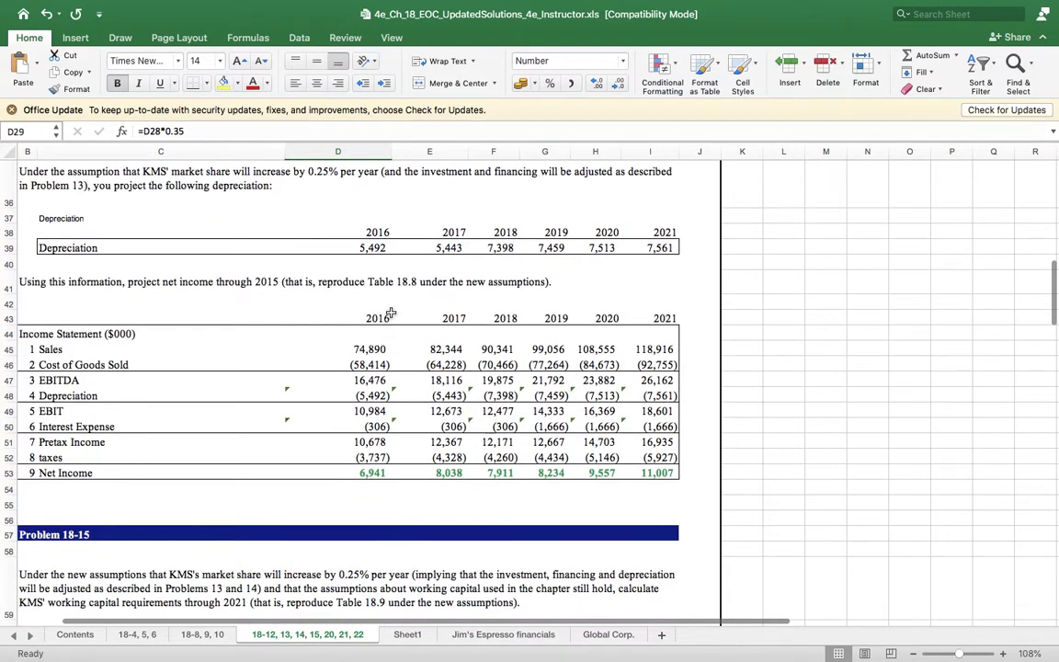
pyautogui.click(368, 232)
pyautogui.click(636, 267)
pyautogui.press('Up')
pyautogui.press('Up')
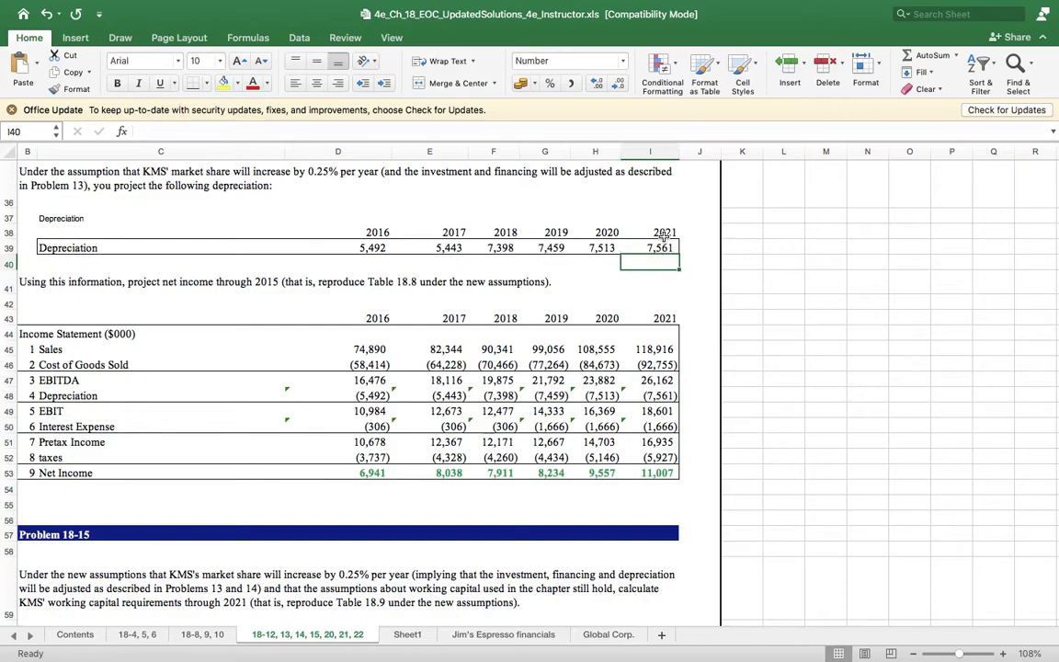
pyautogui.scroll(3, 195, 543)
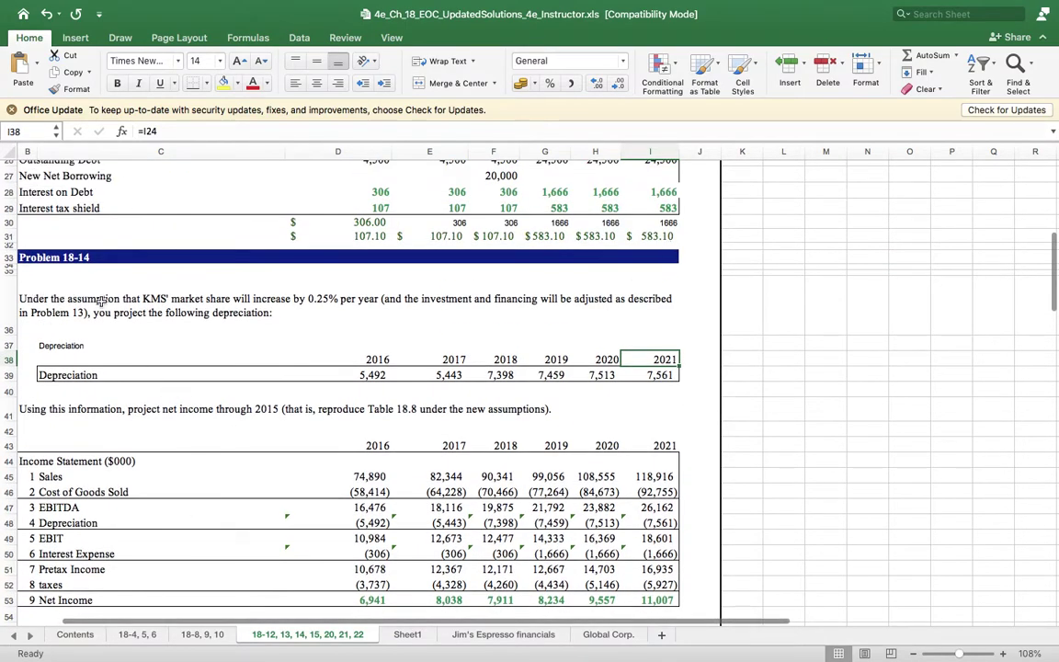
pyautogui.moveTo(195, 657)
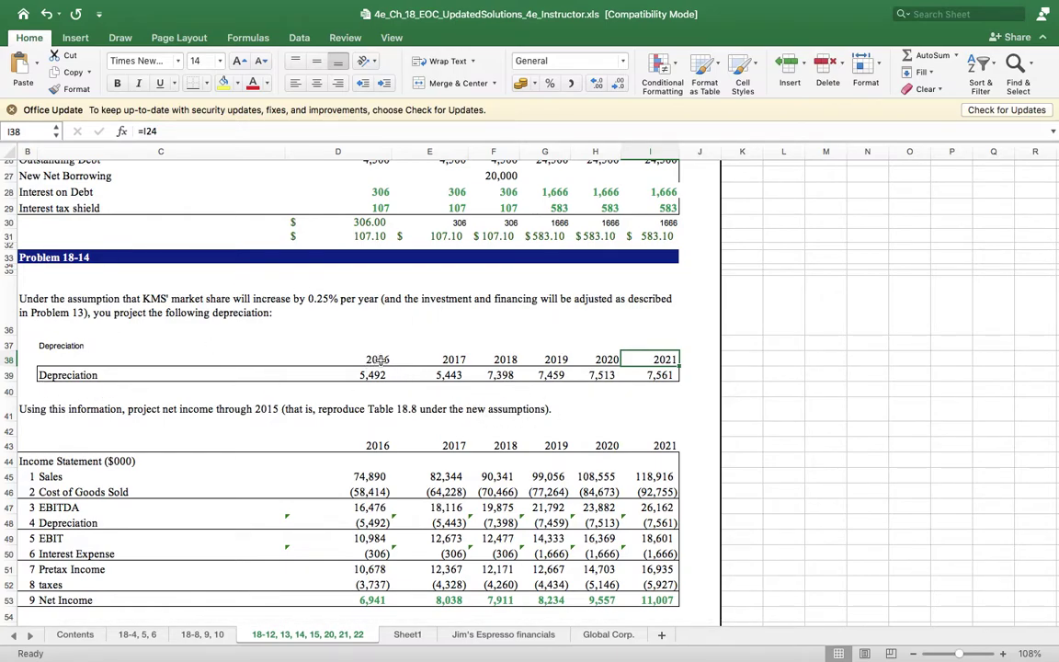
pyautogui.scroll(-1, 547, 492)
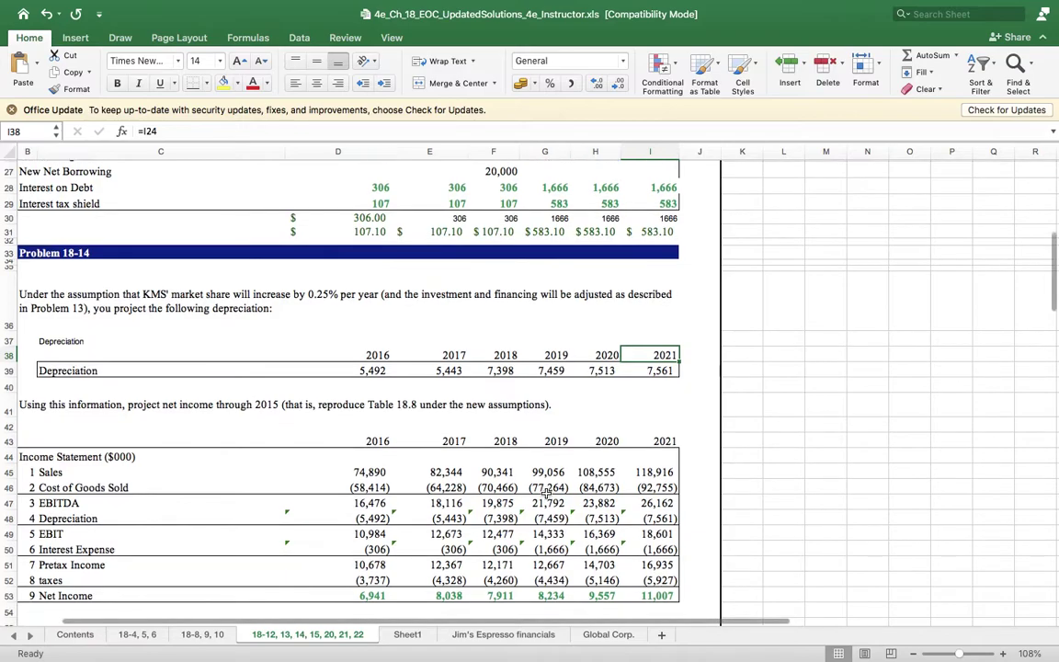
pyautogui.scroll(-5, 547, 492)
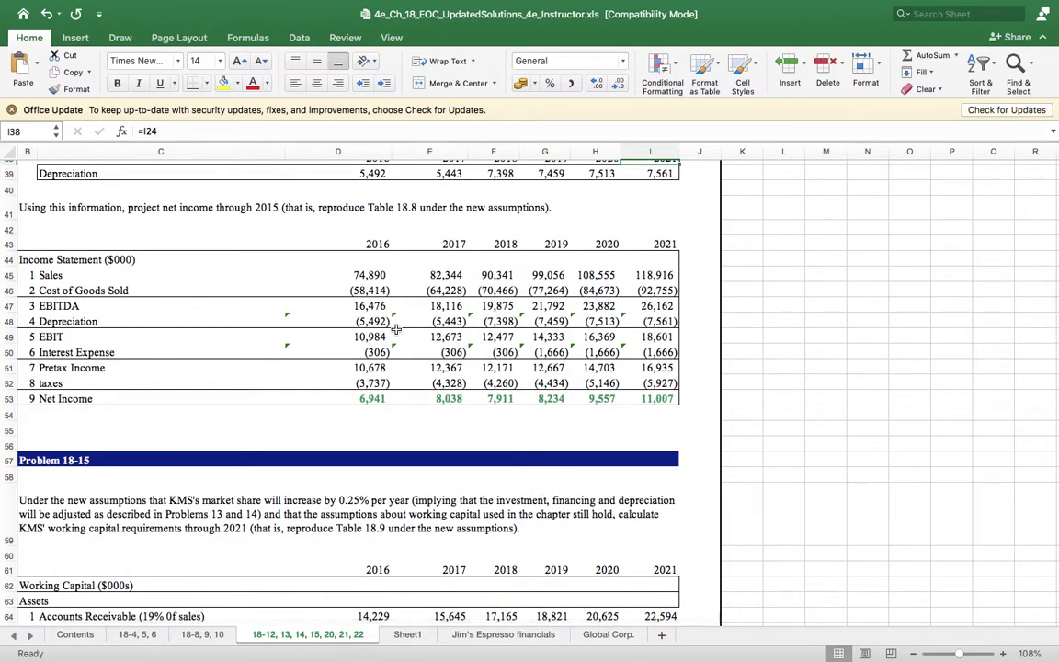
# Step: Enter 2016 sales in D45 as =D12*D14, multiplying production volume by average sales price from Problem 18-12
pyautogui.click(331, 275)
pyautogui.scroll(3, 776, 286)
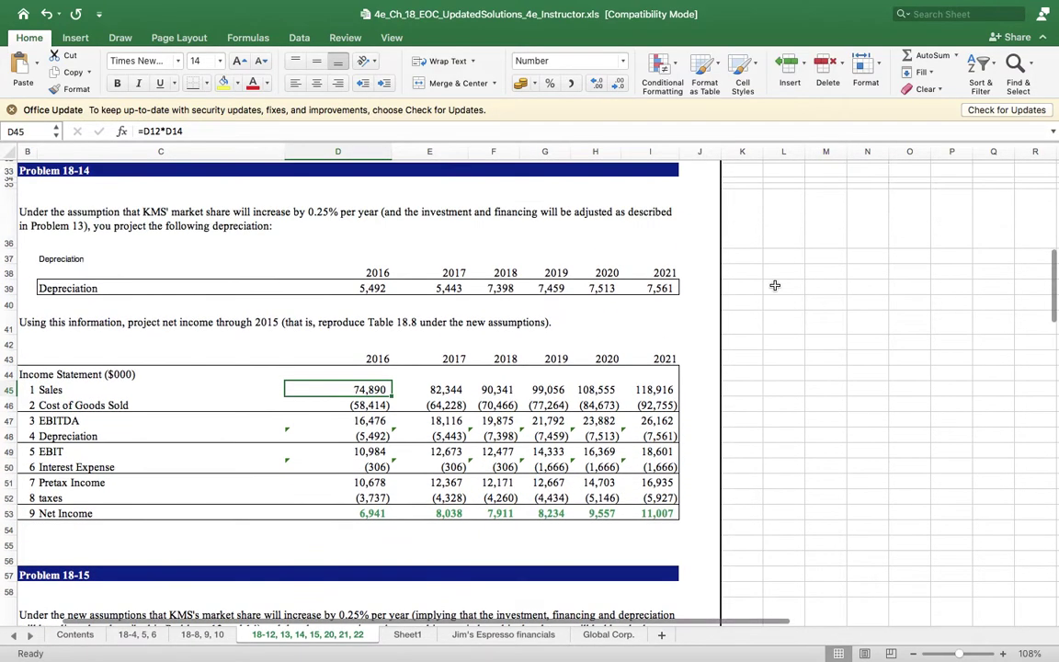
pyautogui.scroll(3, 775, 286)
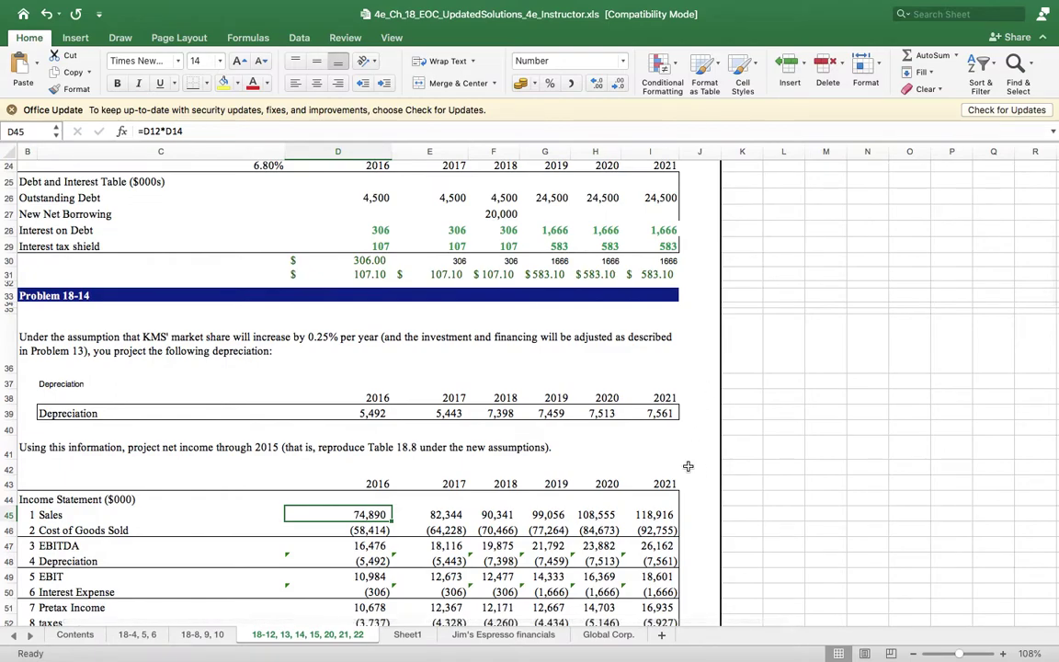
pyautogui.write('=')
pyautogui.scroll(4, 736, 483)
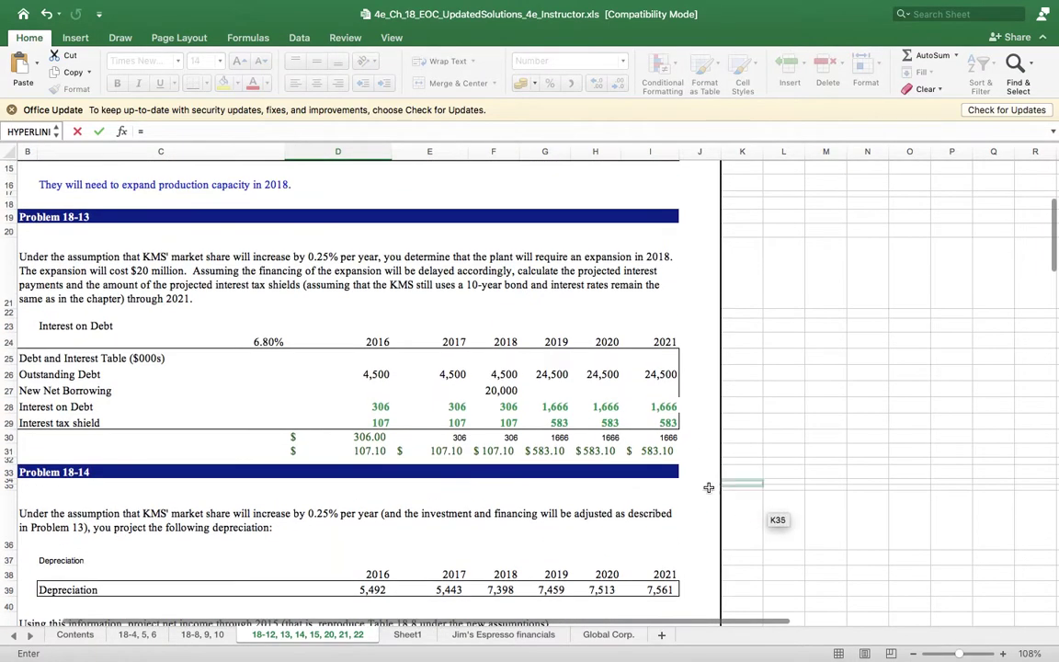
pyautogui.scroll(3, 109, 571)
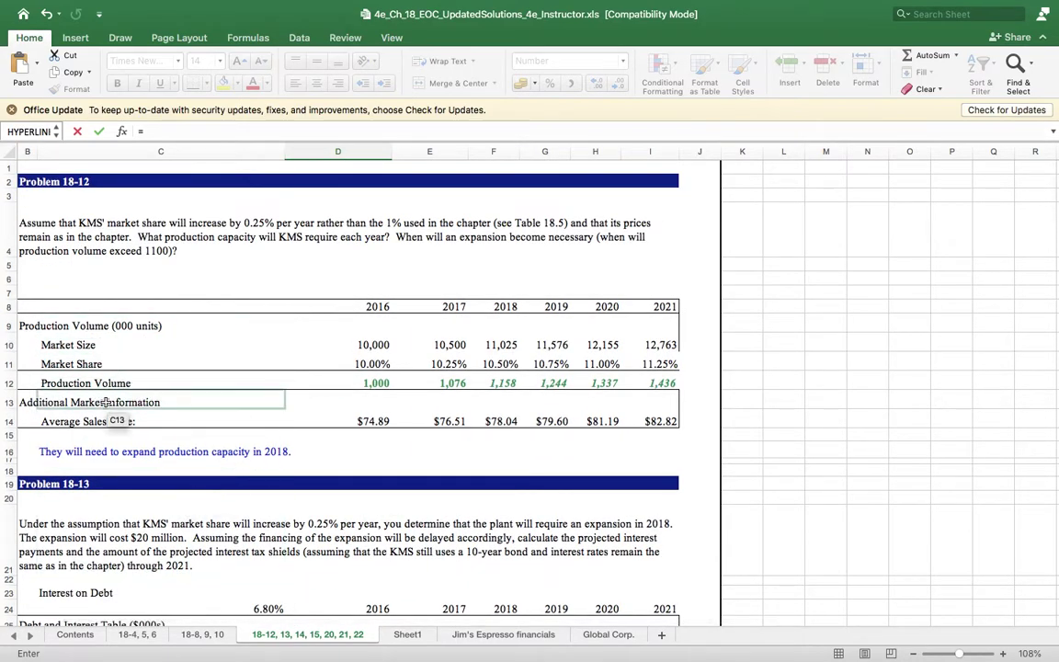
pyautogui.click(376, 346)
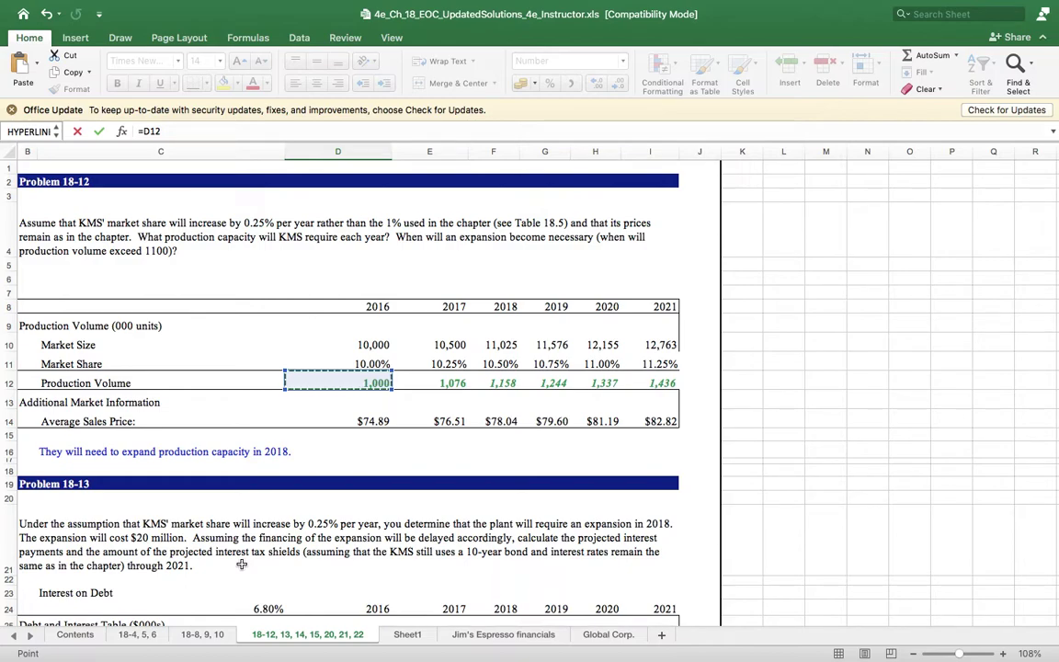
pyautogui.write('*')
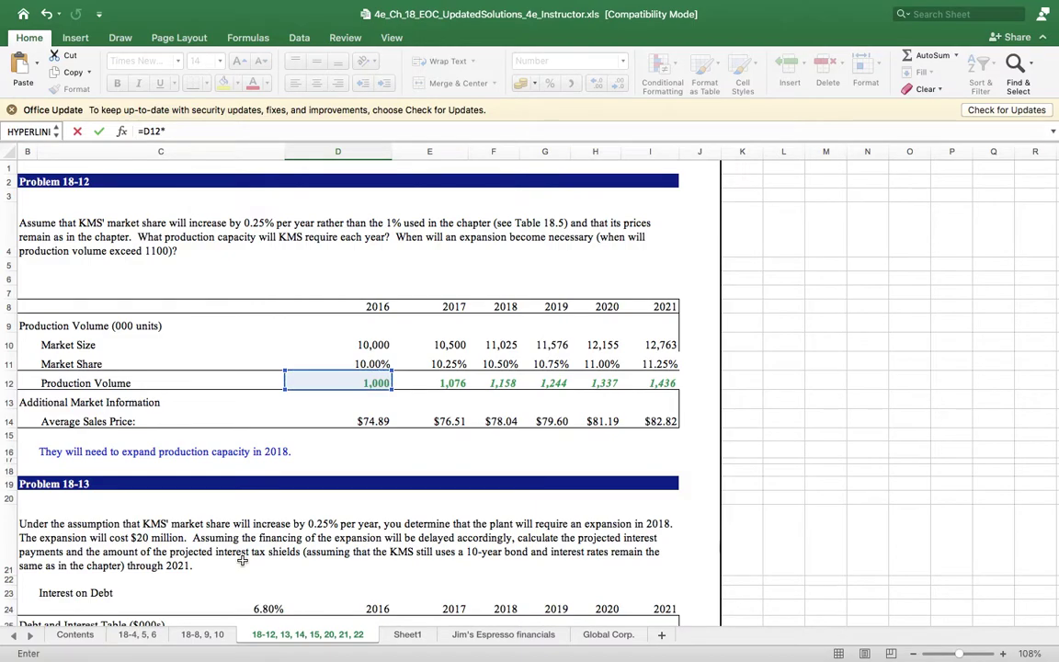
pyautogui.click(360, 423)
pyautogui.press('Return')
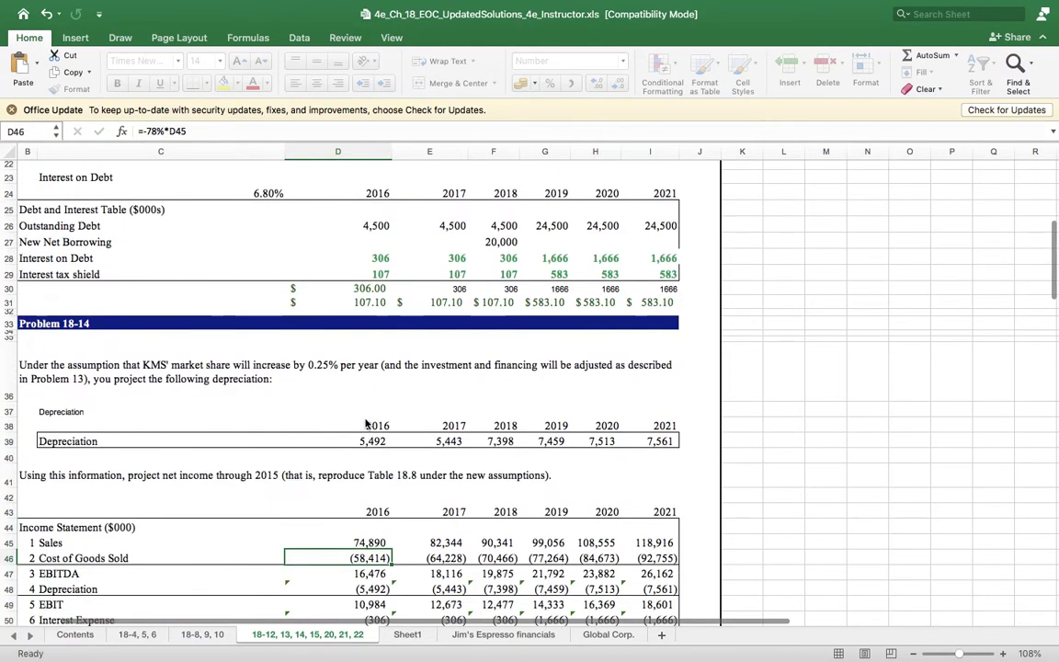
# Step: Fill the sales formula across 2016 to 2021 in D45:I45 and check the 2021 formula in I45
pyautogui.press('Up')
pyautogui.hotkey('shift', 'Right')
pyautogui.hotkey('shift', 'Right')
pyautogui.hotkey('shift', 'Right')
pyautogui.hotkey('shift', 'Right')
pyautogui.hotkey('shift', 'Right')
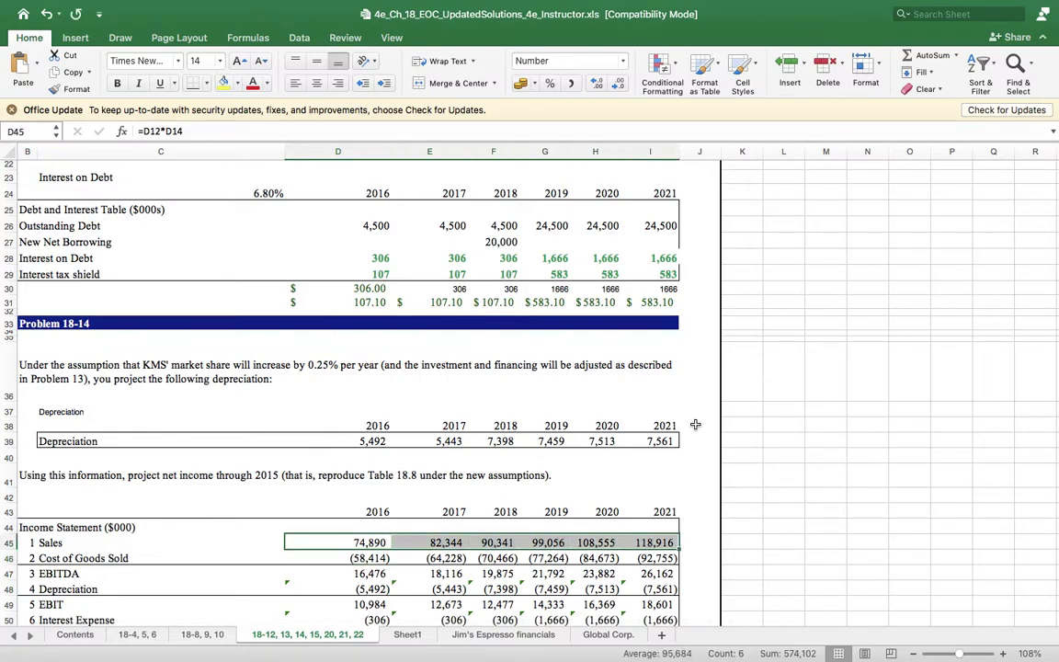
pyautogui.click(653, 543)
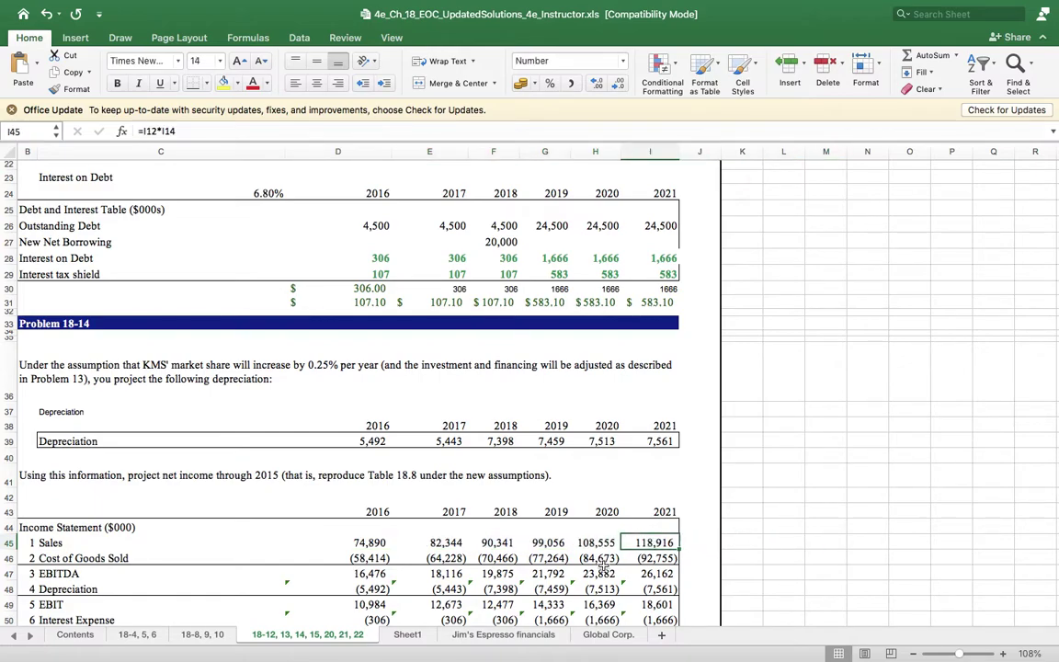
# Step: Enter the 2016 cost of goods sold in D46 as =-D45*78%
pyautogui.click(366, 559)
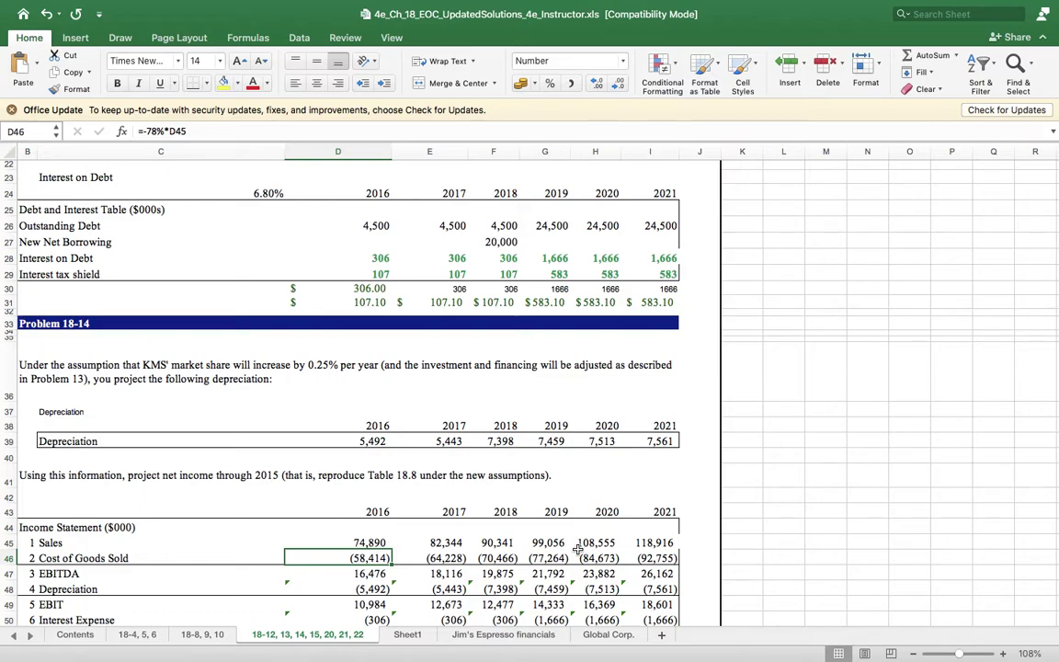
pyautogui.write('=-')
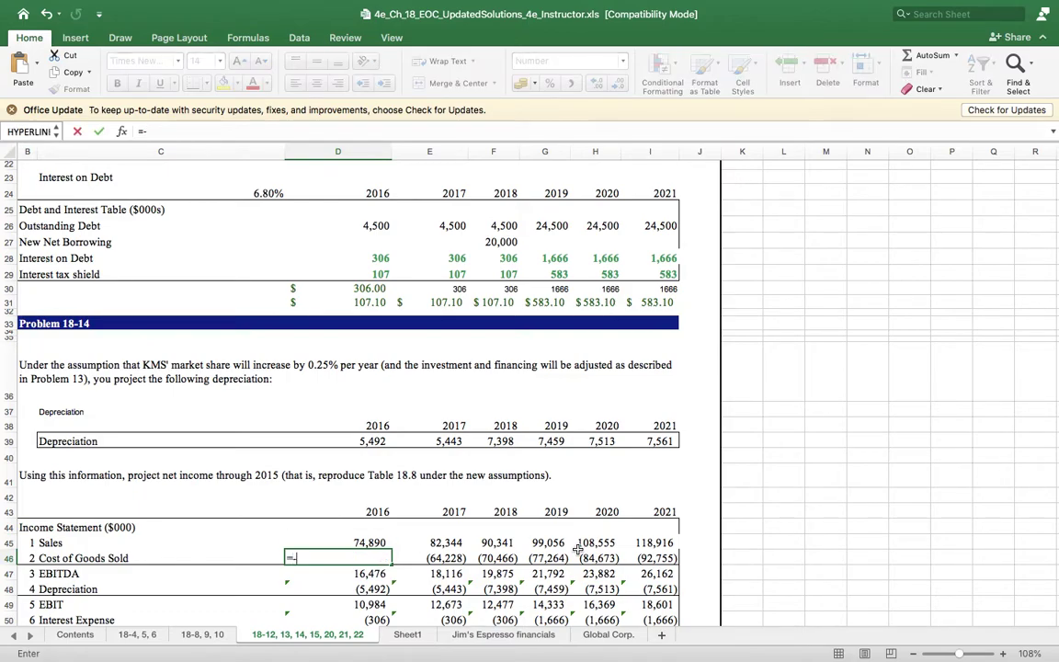
pyautogui.click(367, 542)
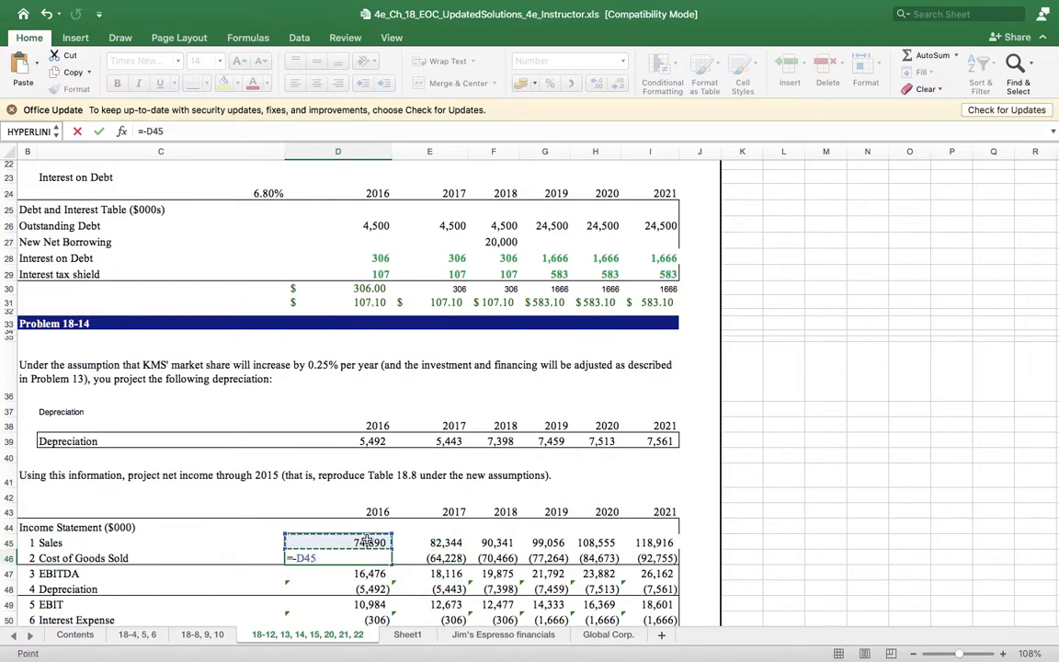
pyautogui.write('*78%')
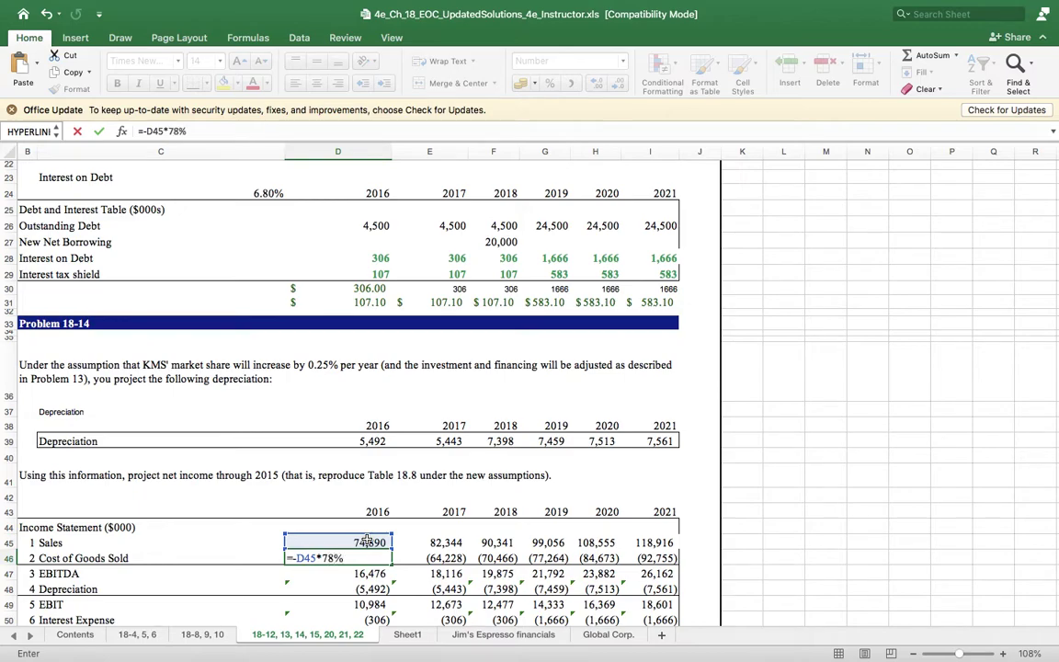
pyautogui.press('Return')
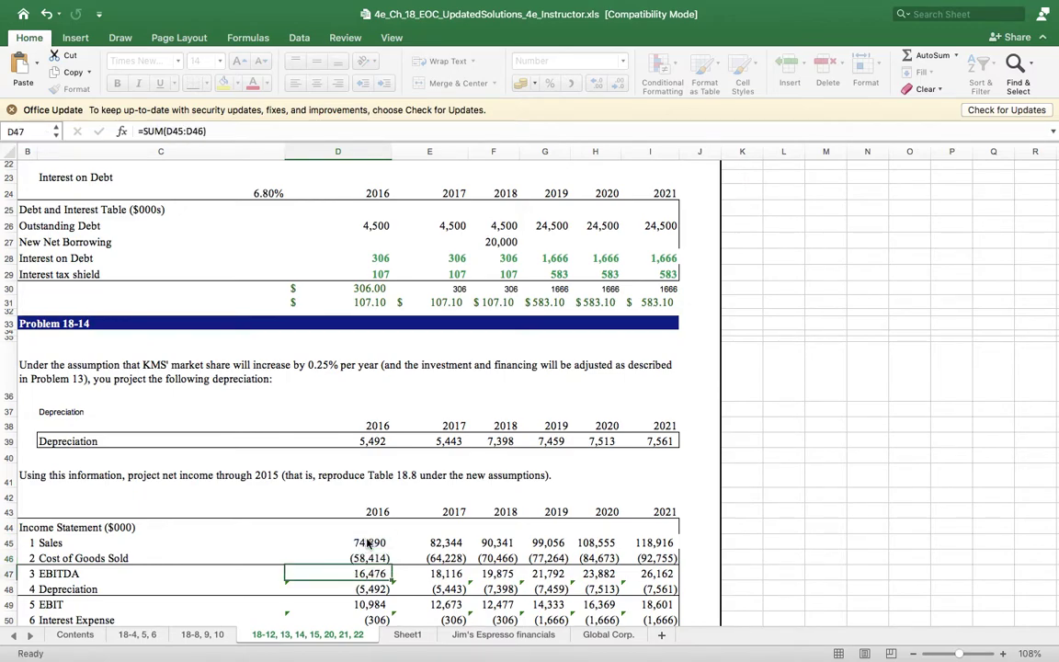
# Step: Fill the cost of goods sold formula across 2016 to 2021 in D46:I46
pyautogui.click(378, 556)
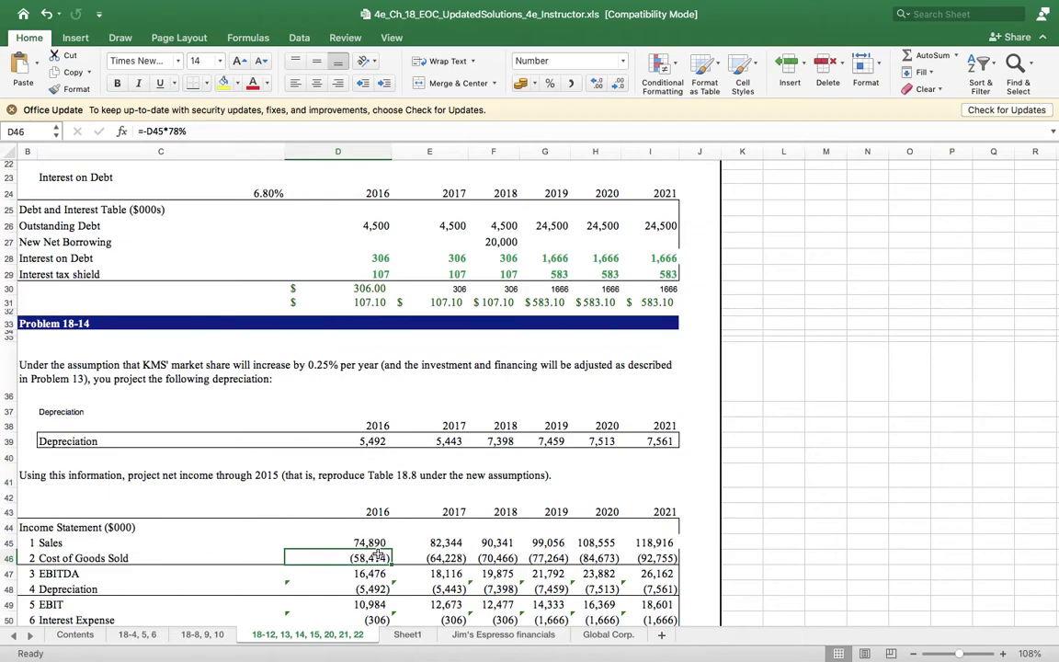
pyautogui.hotkey('shift', 'Right')
pyautogui.hotkey('shift', 'Right')
pyautogui.hotkey('shift', 'Right')
pyautogui.hotkey('shift', 'Right')
pyautogui.hotkey('shift', 'Right')
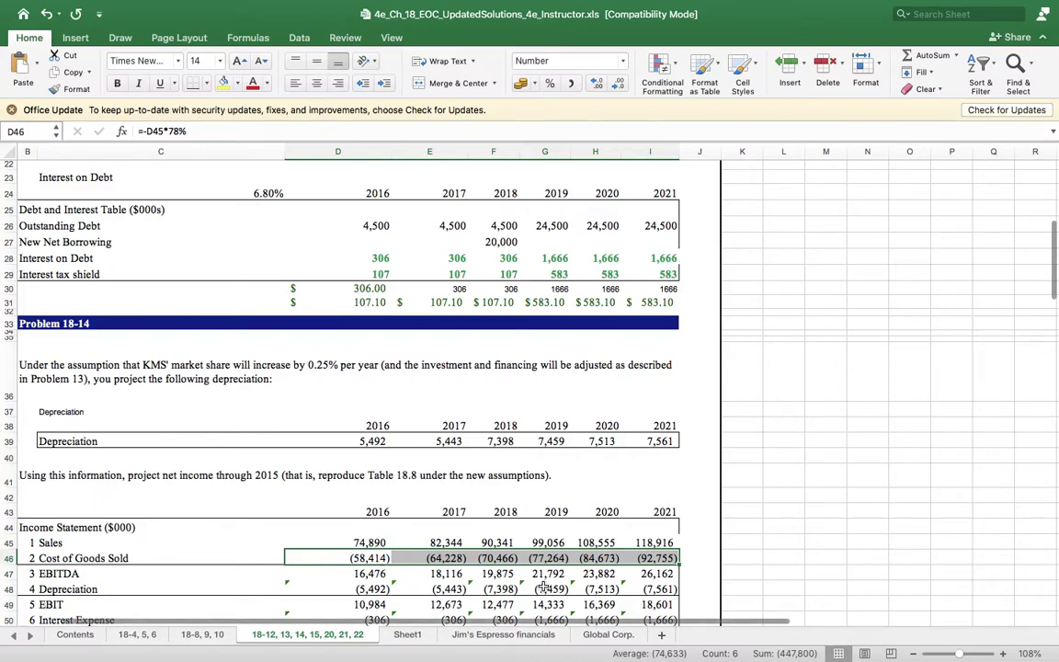
# Step: Examine the 2016 income statement formulas from EBITDA through pretax income in D47:D51, tracing interest expense to the debt table
pyautogui.scroll(-5, 401, 501)
pyautogui.click(354, 405)
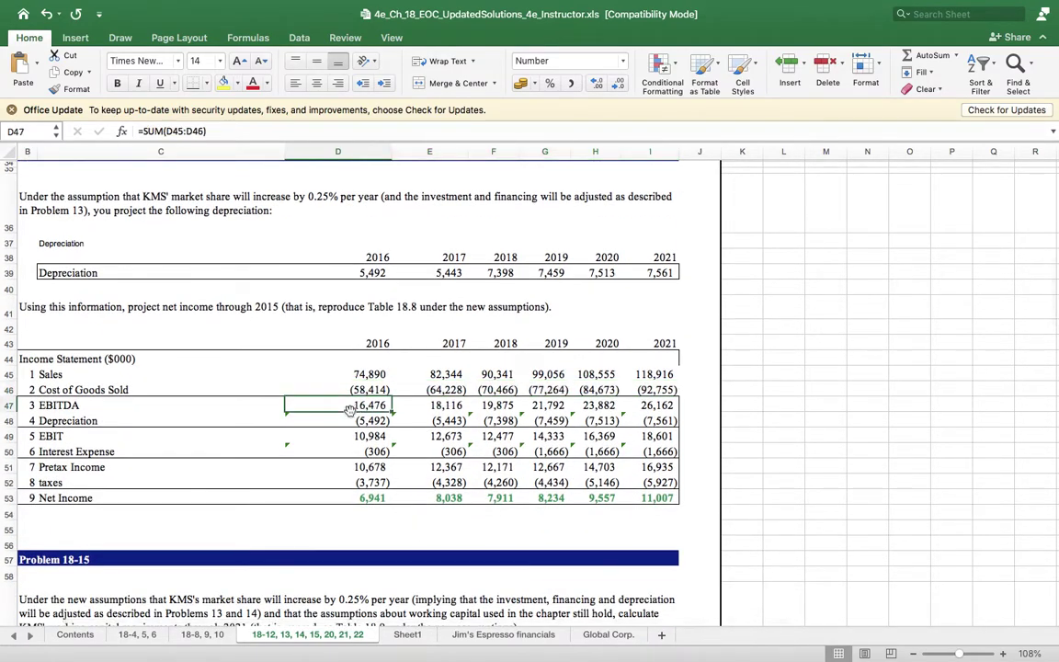
pyautogui.click(366, 415)
pyautogui.scroll(1, 285, 432)
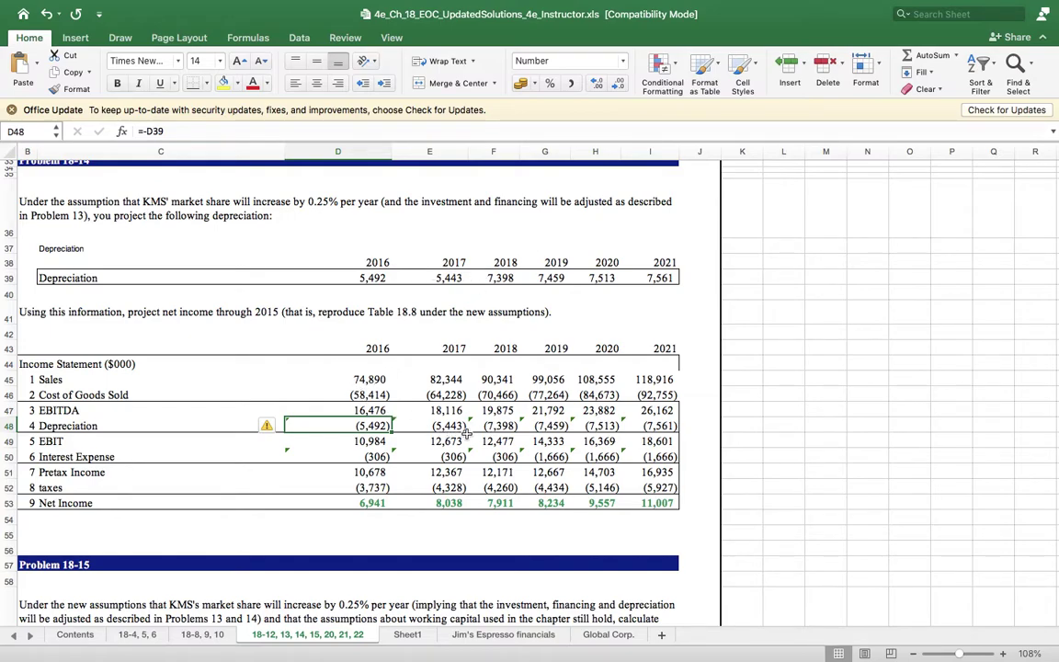
pyautogui.press('Down')
pyautogui.click(376, 456)
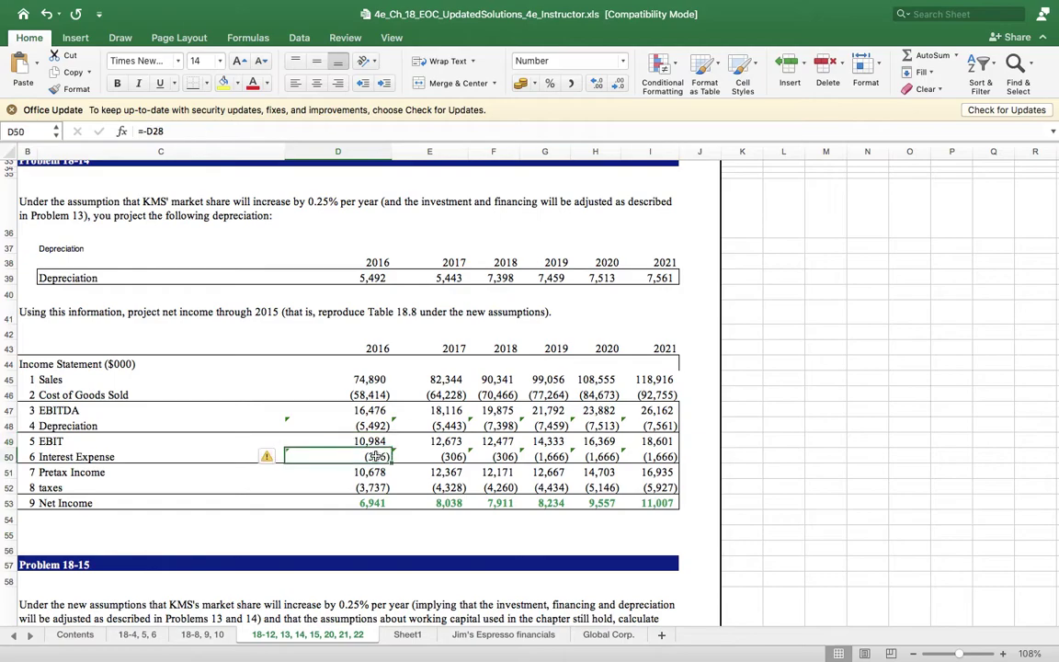
pyautogui.scroll(5, 376, 432)
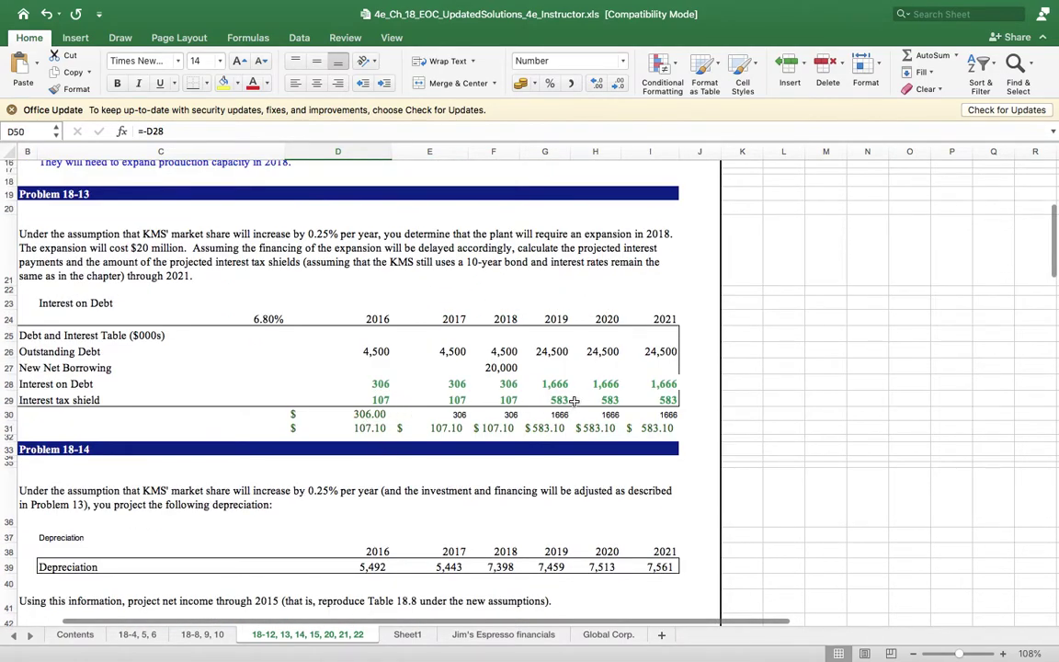
pyautogui.scroll(-7, 311, 487)
pyautogui.click(383, 391)
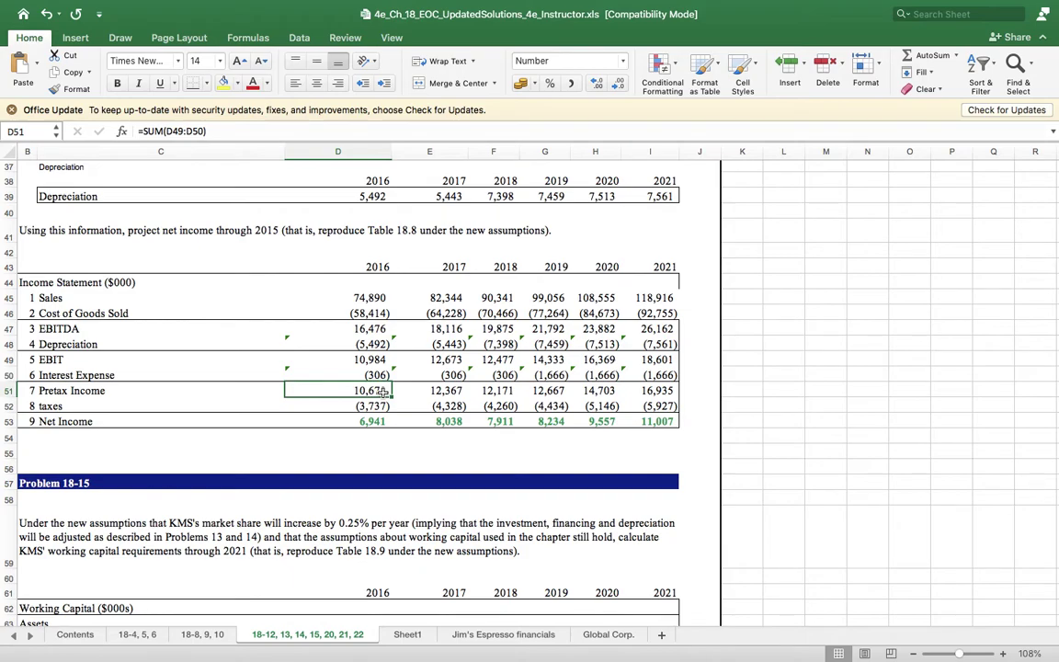
# Step: Examine the 2016 tax and net income formulas in D52 and D53 and read the Problem 18-15 working capital task
pyautogui.click(382, 410)
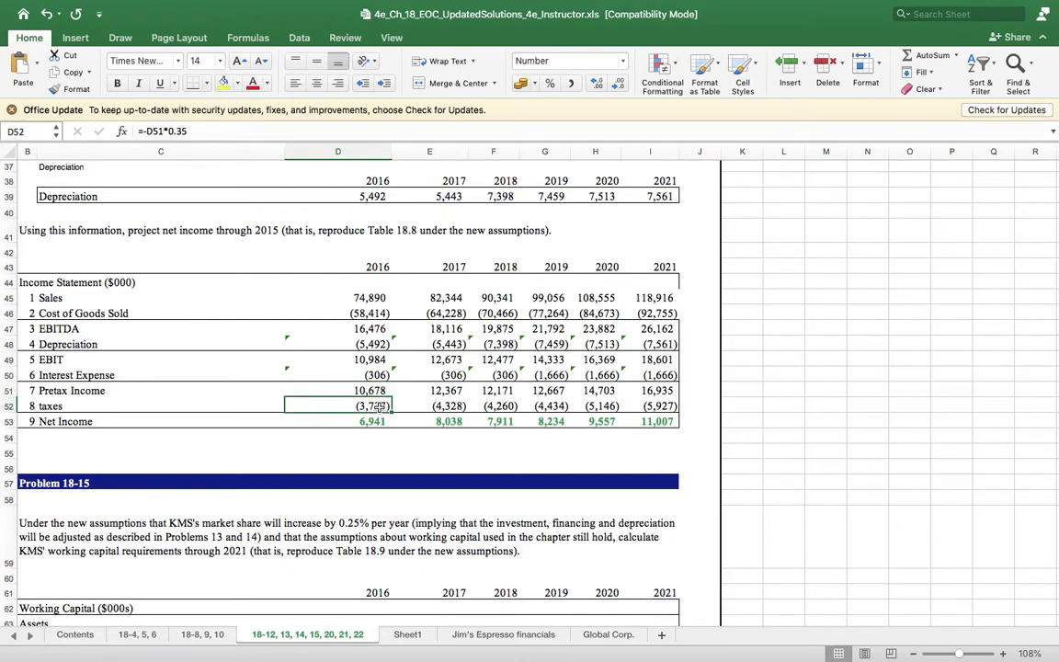
pyautogui.scroll(4, 383, 407)
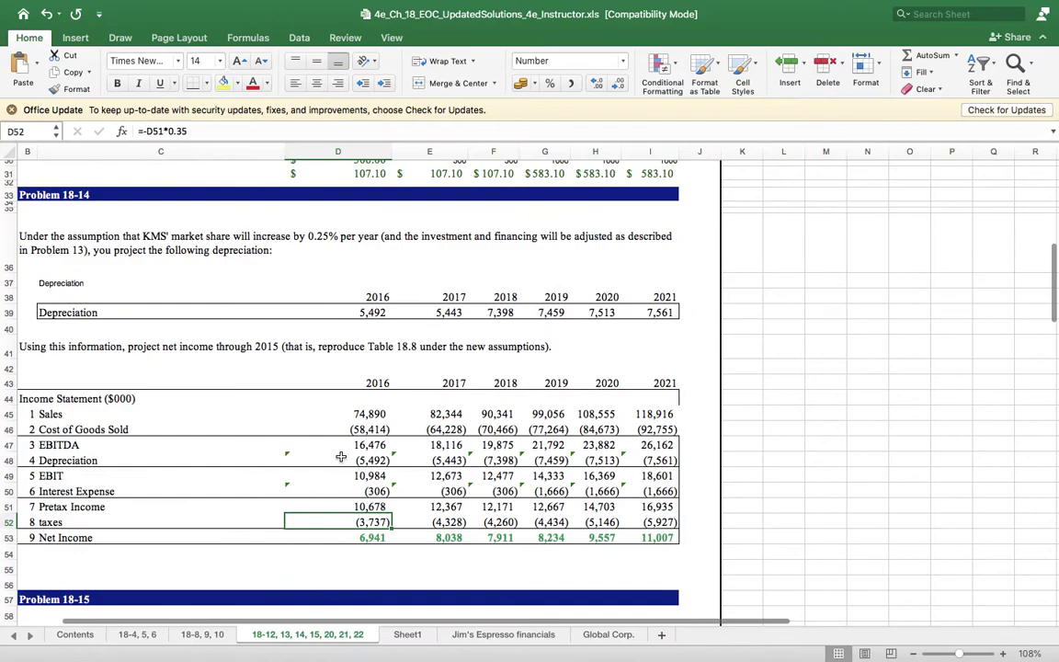
pyautogui.scroll(-8, 368, 386)
pyautogui.click(366, 234)
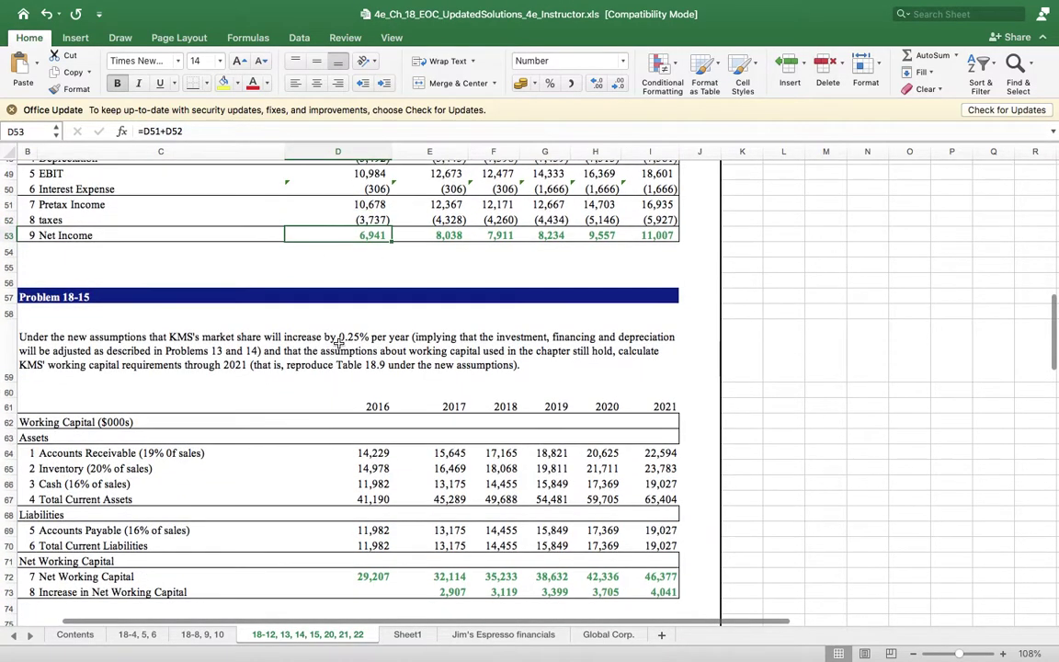
pyautogui.scroll(5, 338, 344)
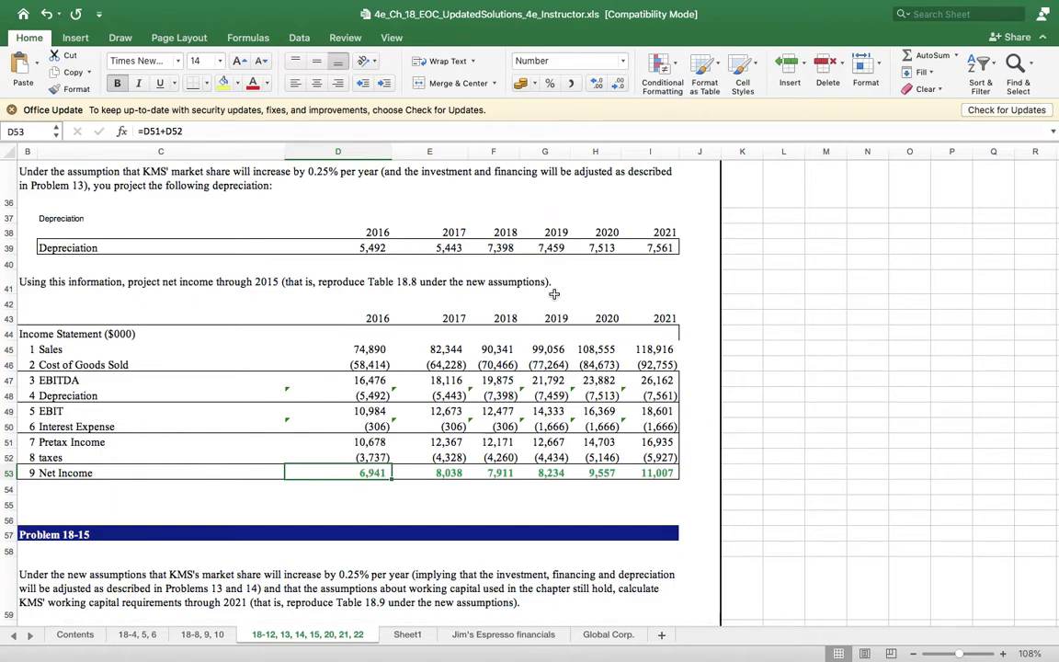
pyautogui.scroll(-3, 746, 476)
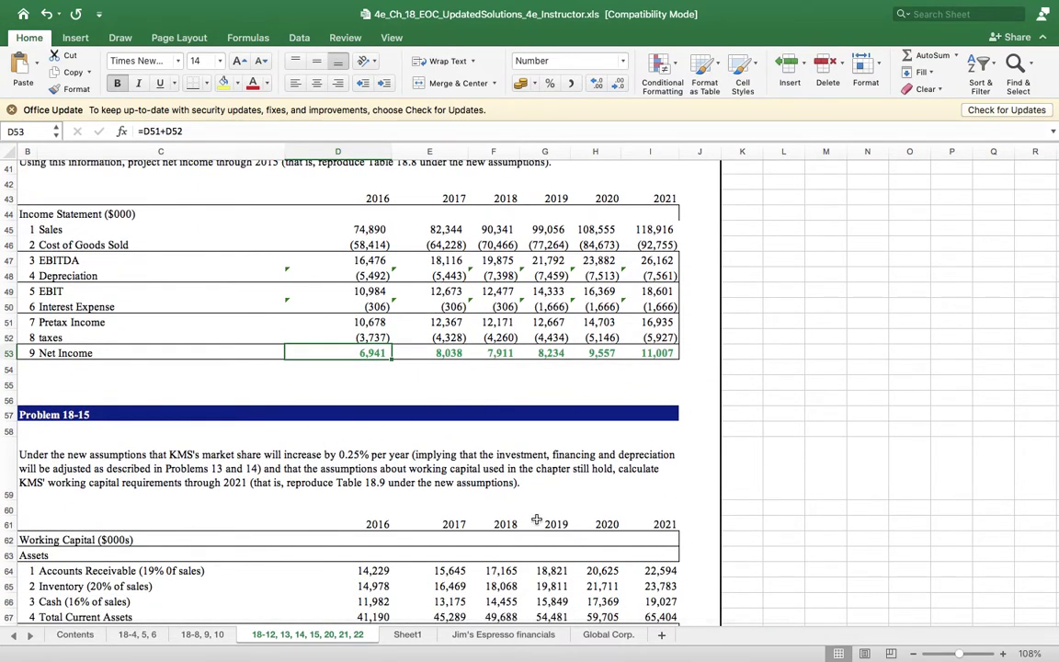
pyautogui.scroll(-4, 539, 496)
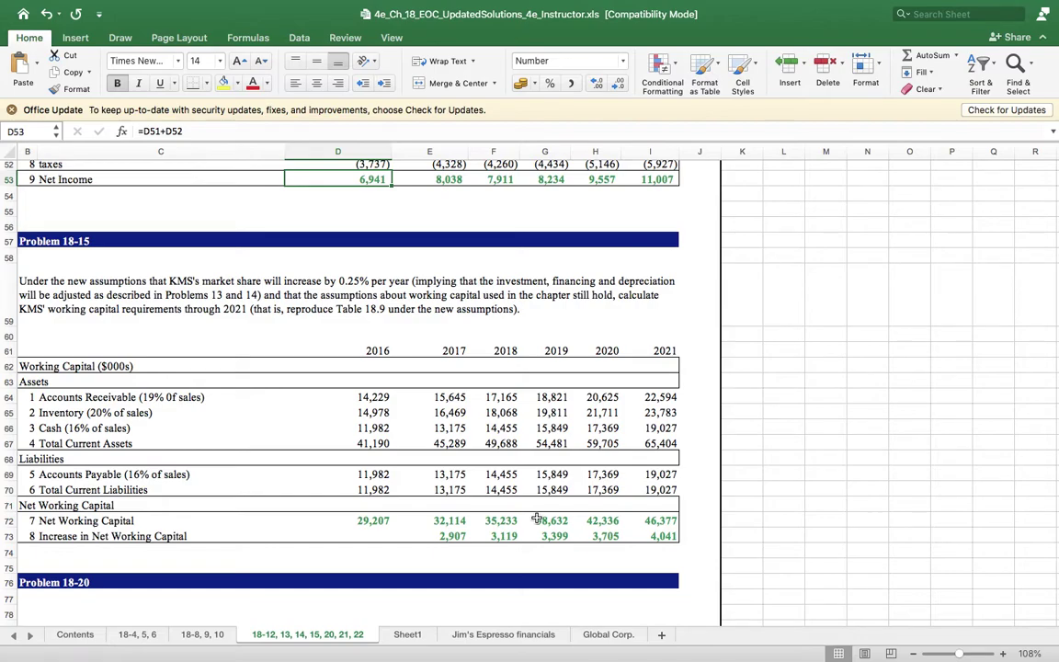
# Step: Switch to the CH18_PPT presentation, review the Working Capital Requirements assumptions on slide 33, and return to the workbook
pyautogui.hotkey('ctrl', 'Right')
pyautogui.press('Down')
pyautogui.press('Down')
pyautogui.press('Down')
pyautogui.press('Down')
pyautogui.press('Down')
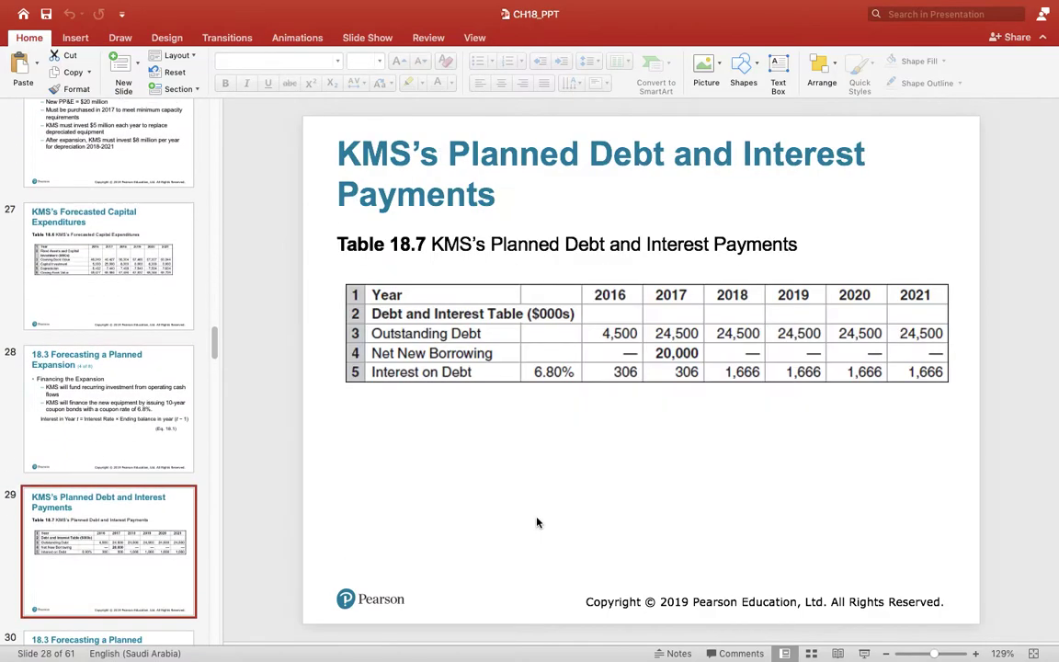
pyautogui.press('Down')
pyautogui.press('Down')
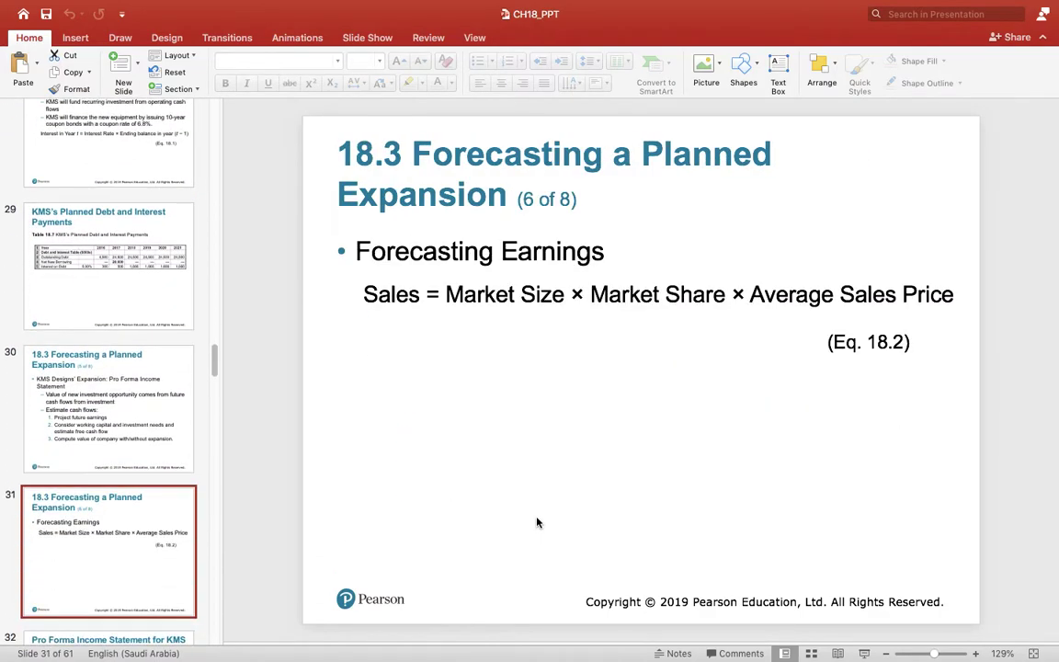
pyautogui.press('Down')
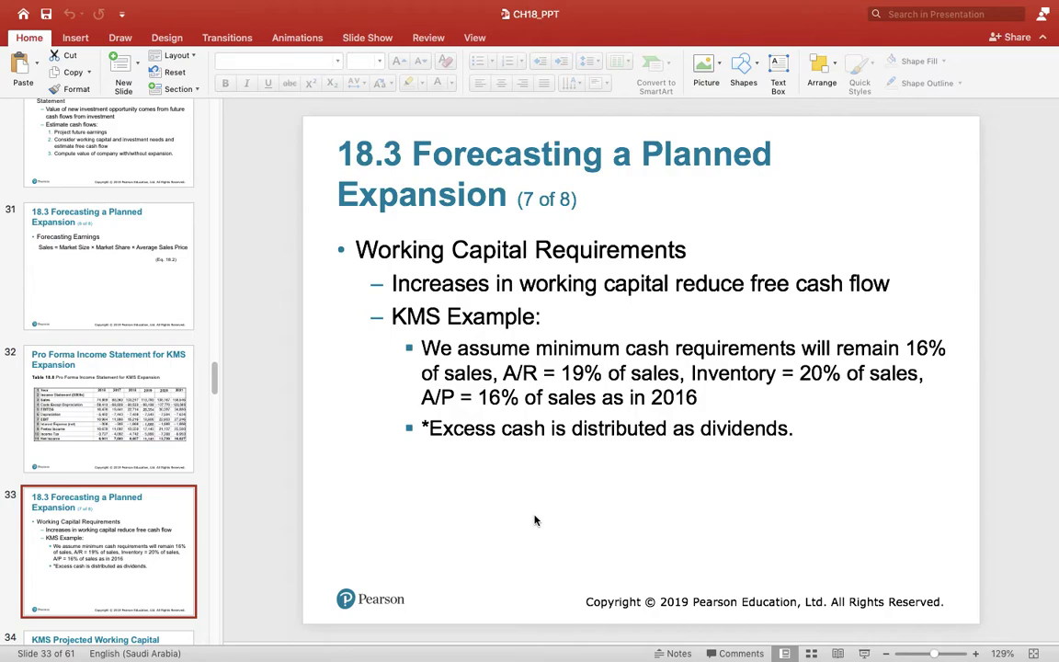
pyautogui.hotkey('ctrl', 'Left')
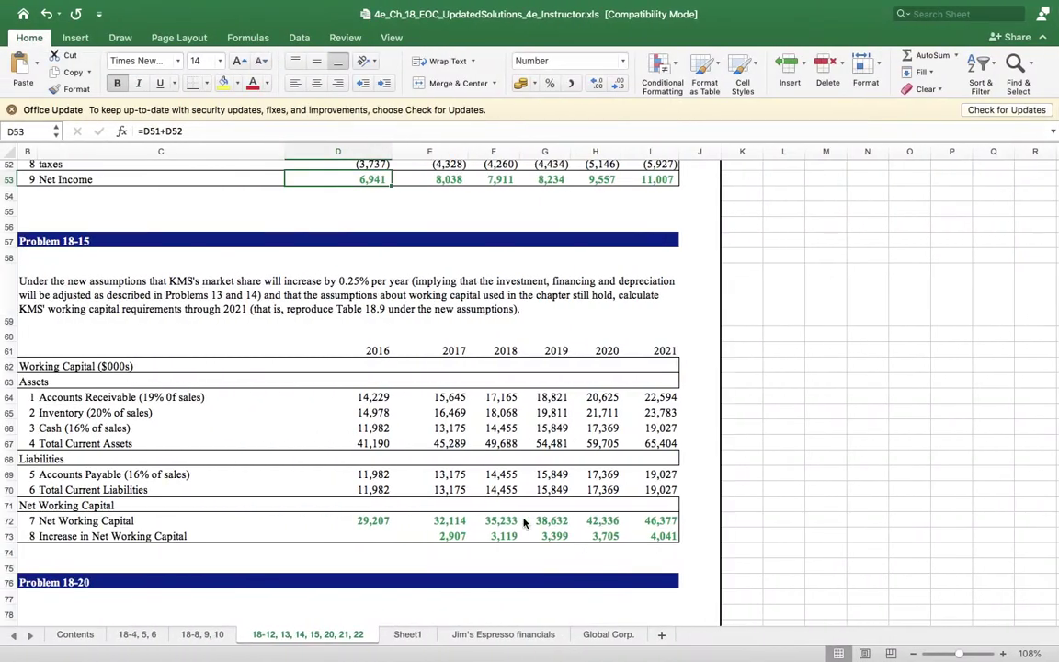
# Step: Enter the 2016 accounts receivable in D64 as =19%*D45
pyautogui.click(386, 397)
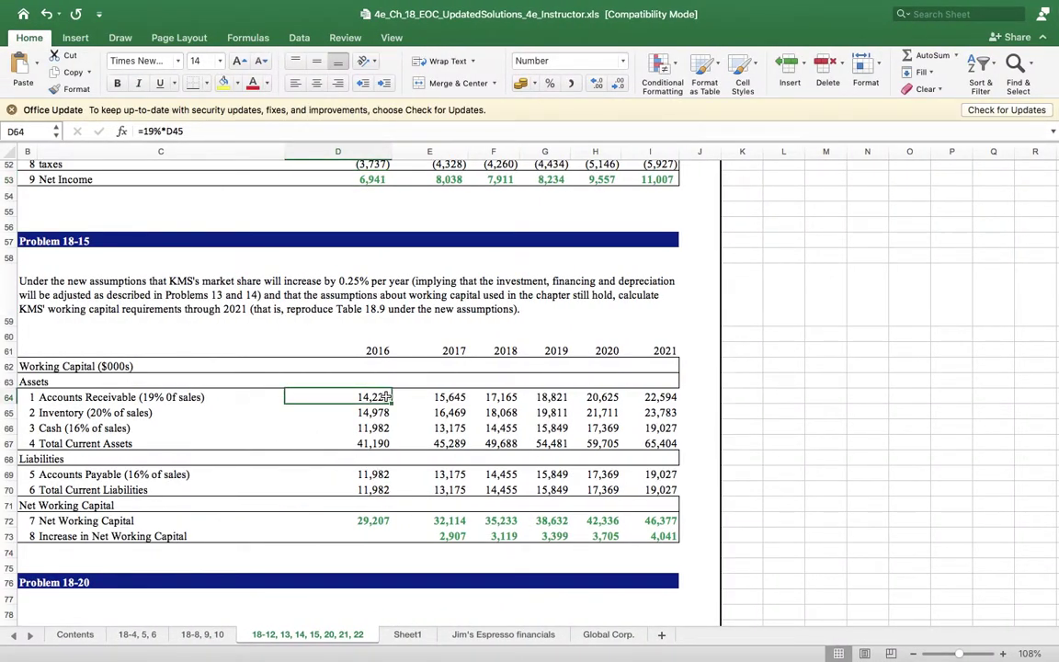
pyautogui.write('=')
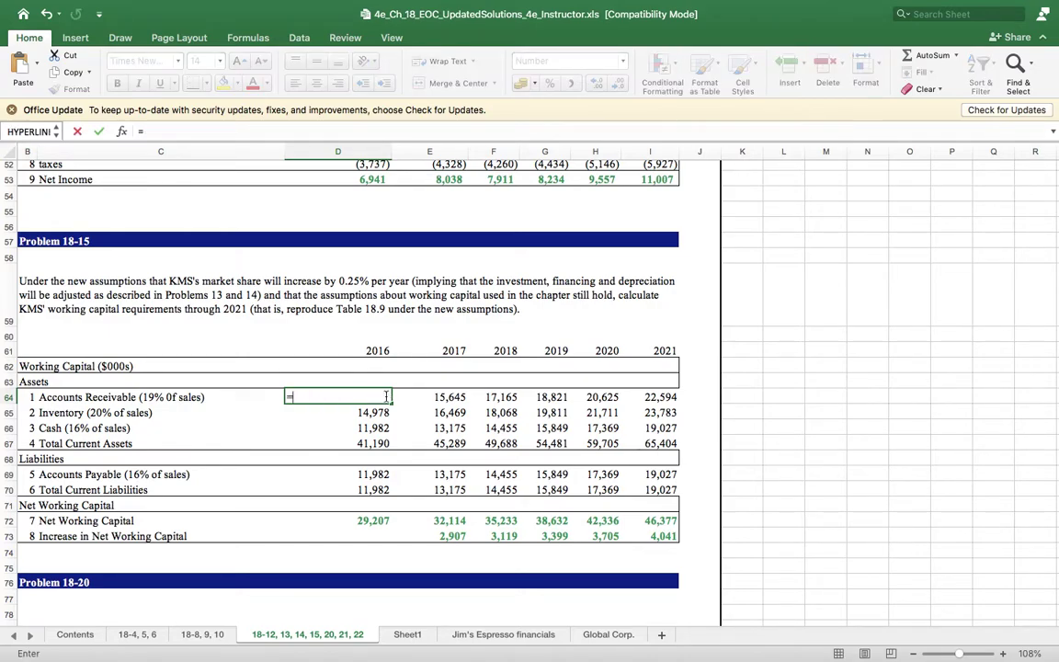
pyautogui.write('19%*')
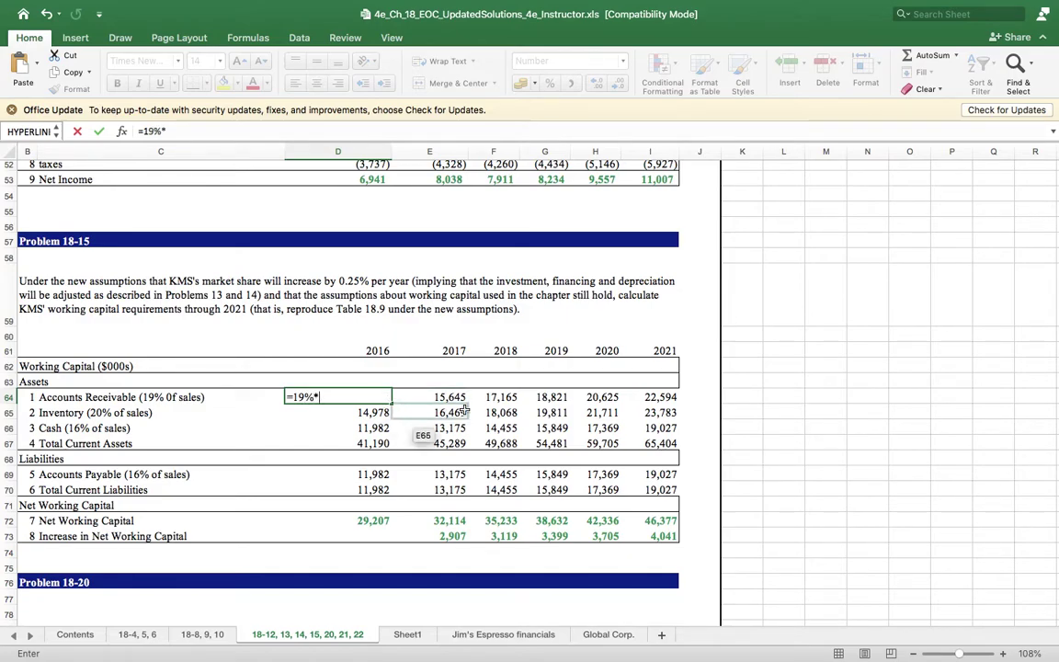
pyautogui.scroll(3, 405, 400)
pyautogui.scroll(3, 410, 401)
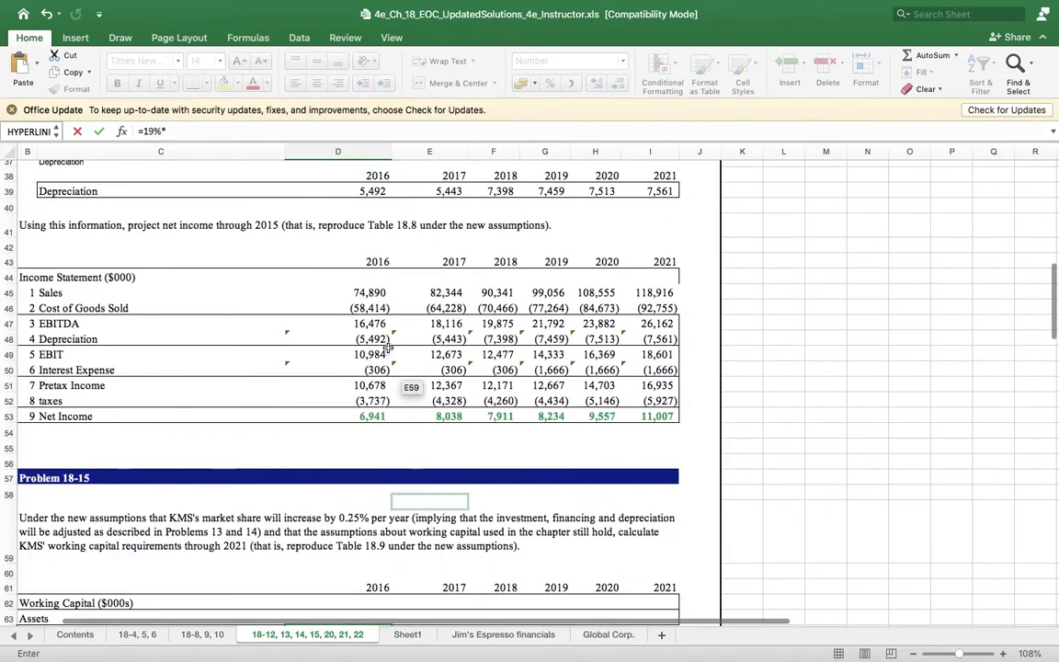
pyautogui.click(377, 293)
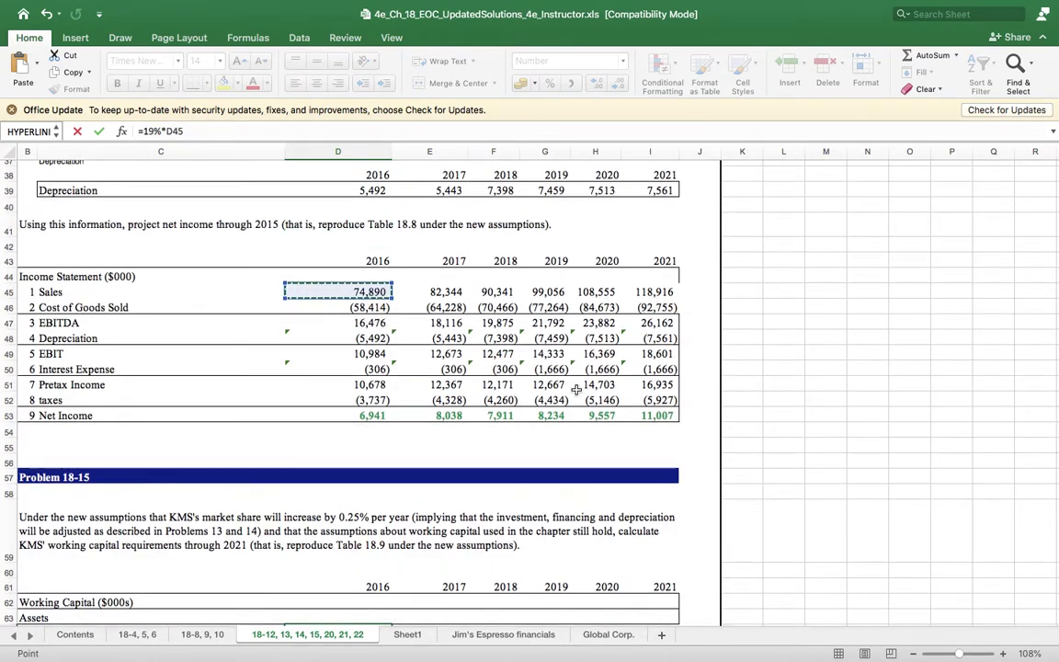
pyautogui.scroll(-6, 515, 348)
pyautogui.press('Return')
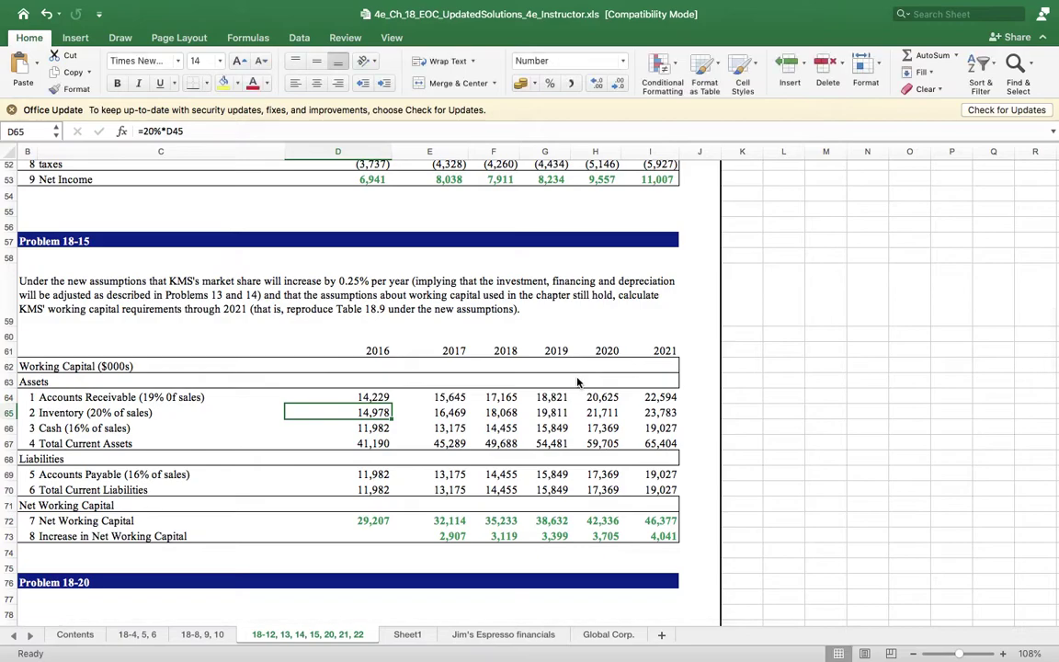
# Step: Clear the 2017 to 2021 accounts receivable values in E64:I64
pyautogui.press('Up')
pyautogui.press('Right')
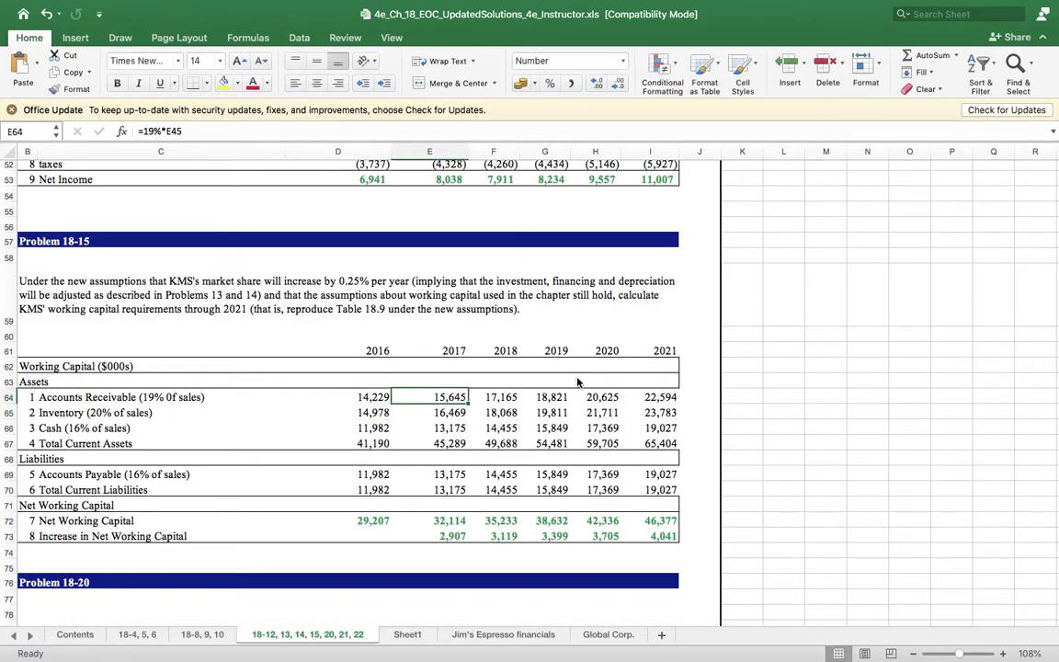
pyautogui.hotkey('shift', 'Right')
pyautogui.hotkey('shift', 'Right')
pyautogui.hotkey('shift', 'Right')
pyautogui.hotkey('shift', 'Right')
pyautogui.press('Delete')
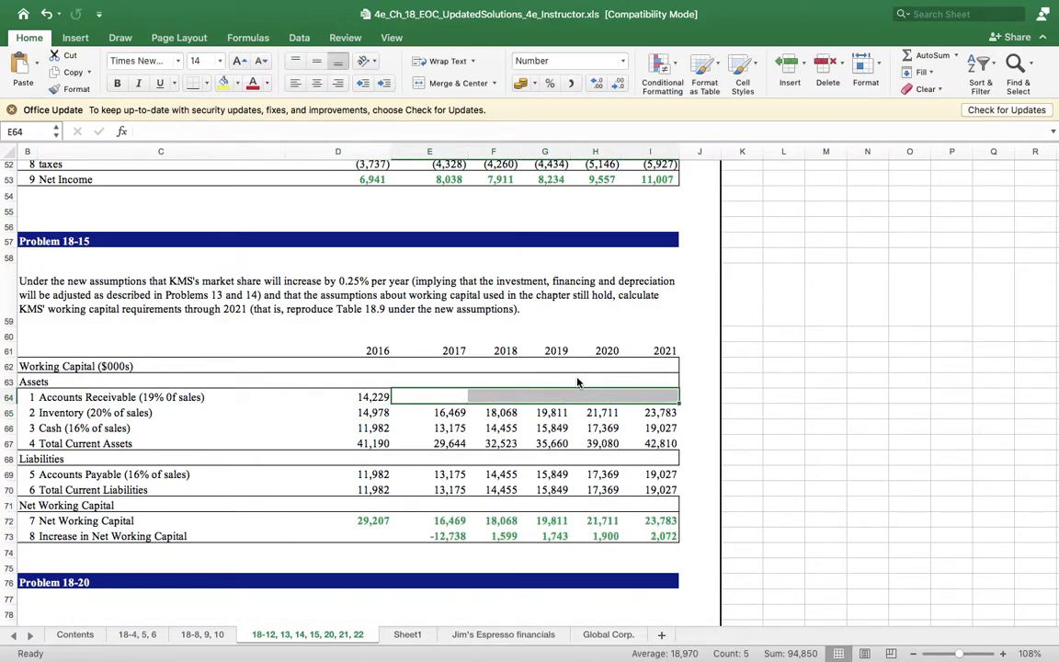
# Step: Fill the 2016 accounts receivable formula across to 2021 in D64:I64
pyautogui.click(380, 396)
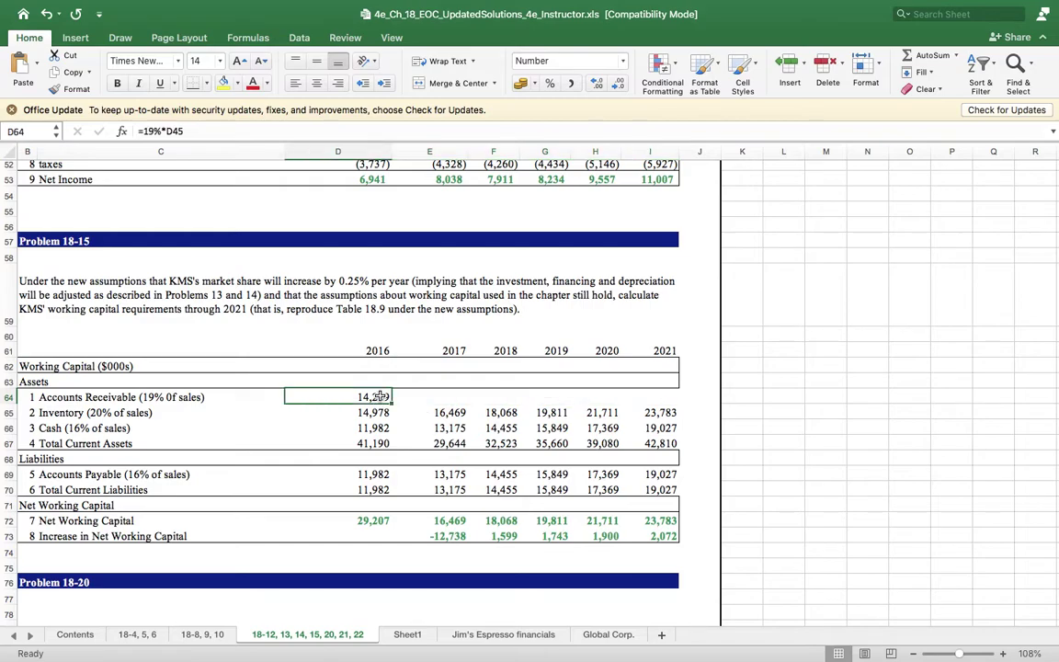
pyautogui.hotkey('shift', 'Right')
pyautogui.hotkey('shift', 'Right')
pyautogui.hotkey('shift', 'Right')
pyautogui.hotkey('shift', 'Right')
pyautogui.hotkey('shift', 'Right')
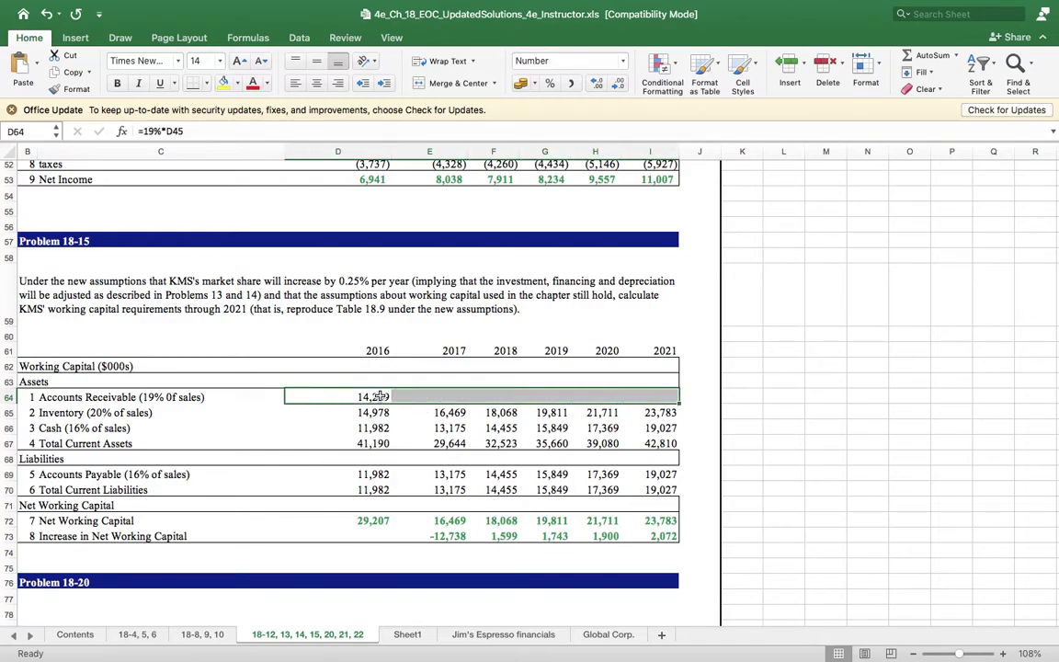
pyautogui.hotkey('ctrl', 'r')
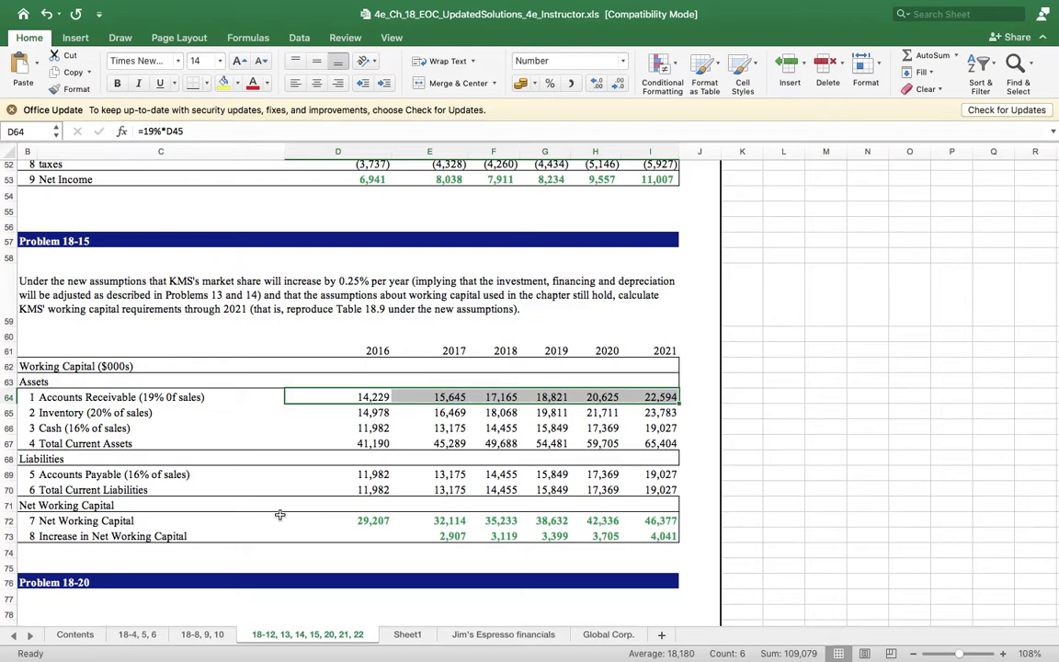
# Step: Clear the 2016 to 2021 inventory values in D65:I65
pyautogui.click(367, 416)
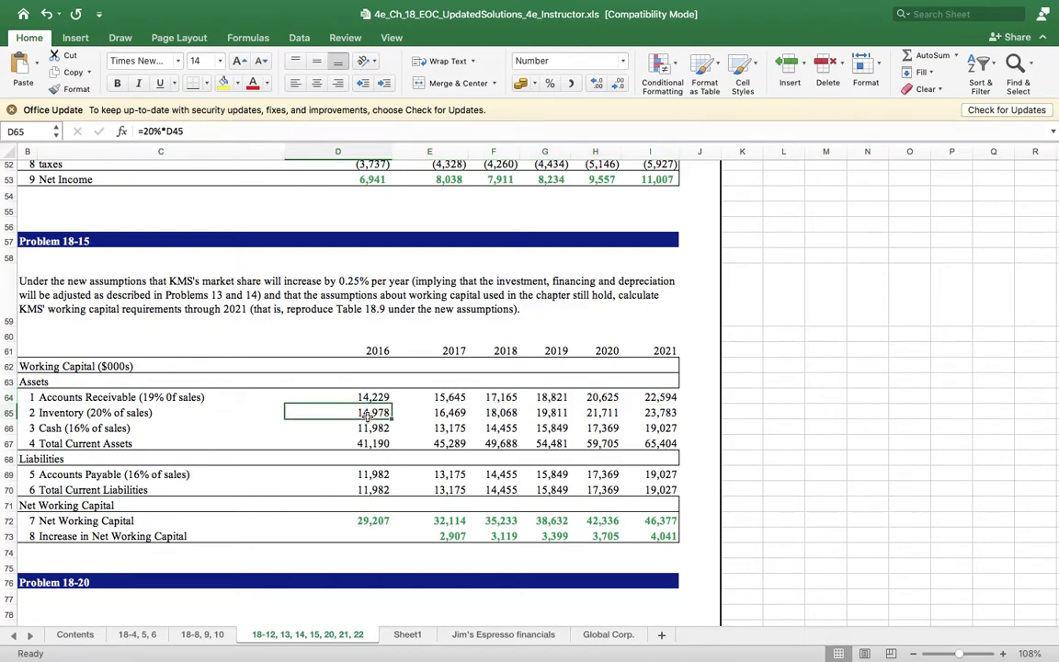
pyautogui.hotkey('shift', 'Right')
pyautogui.hotkey('shift', 'Right')
pyautogui.hotkey('shift', 'Right')
pyautogui.hotkey('shift', 'Right')
pyautogui.hotkey('shift', 'Right')
pyautogui.press('Delete')
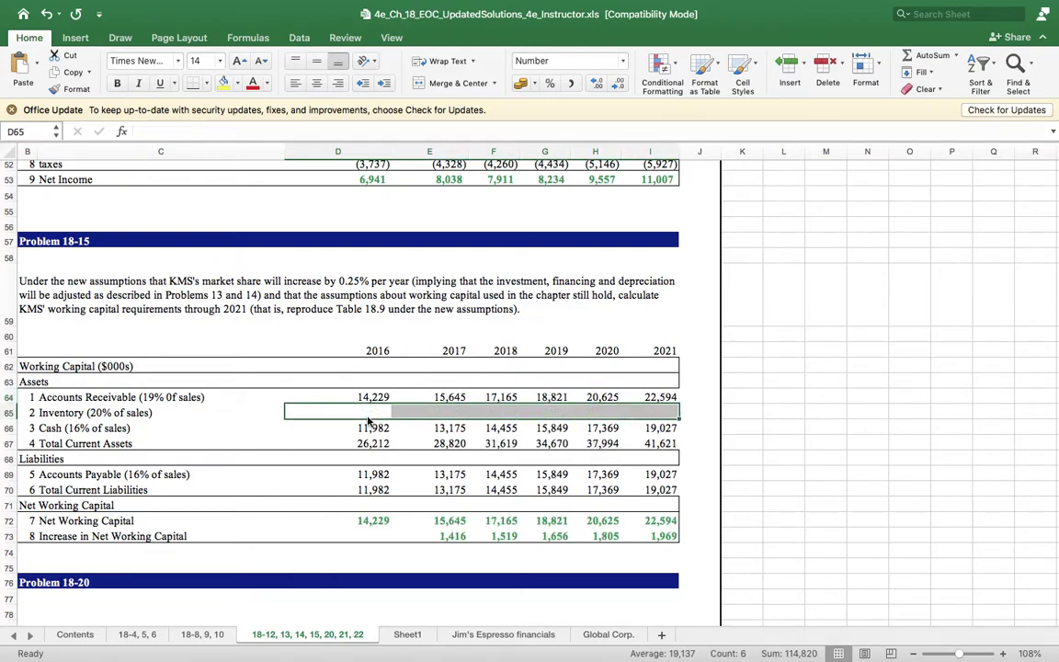
# Step: Enter the 2016 inventory in D65 as =20%*D45
pyautogui.click(366, 419)
pyautogui.write('=20%')
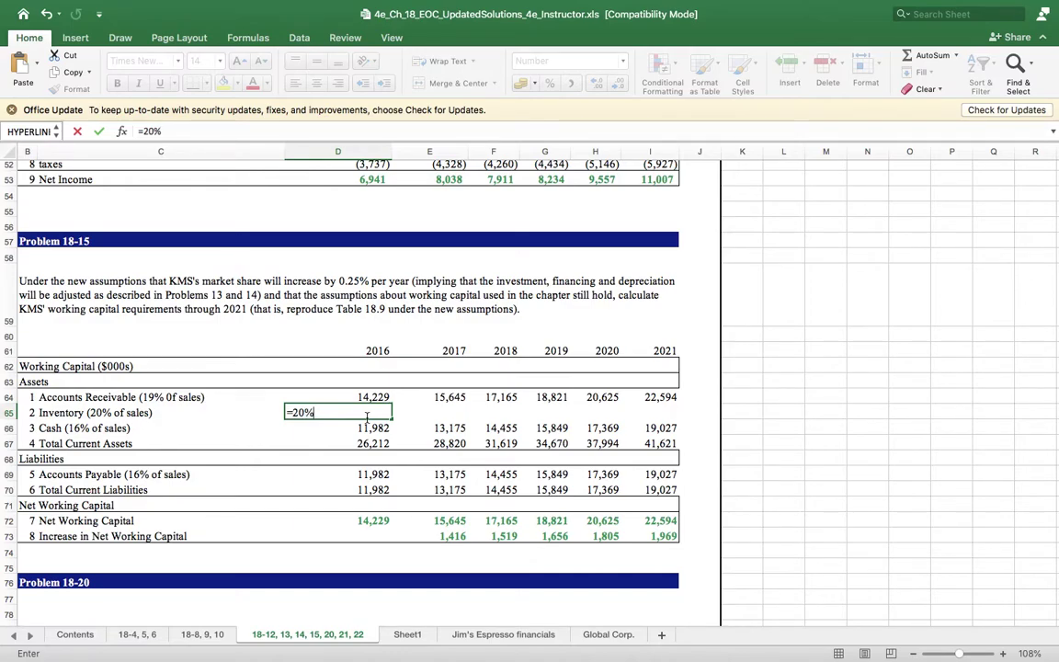
pyautogui.scroll(8, 373, 410)
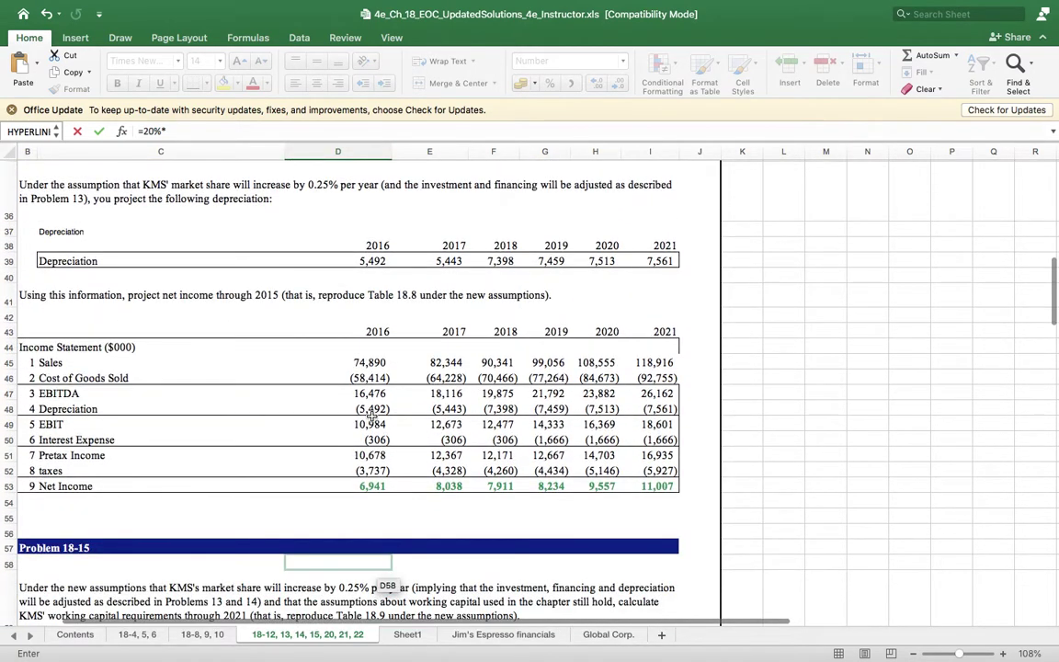
pyautogui.click(371, 364)
pyautogui.press('Return')
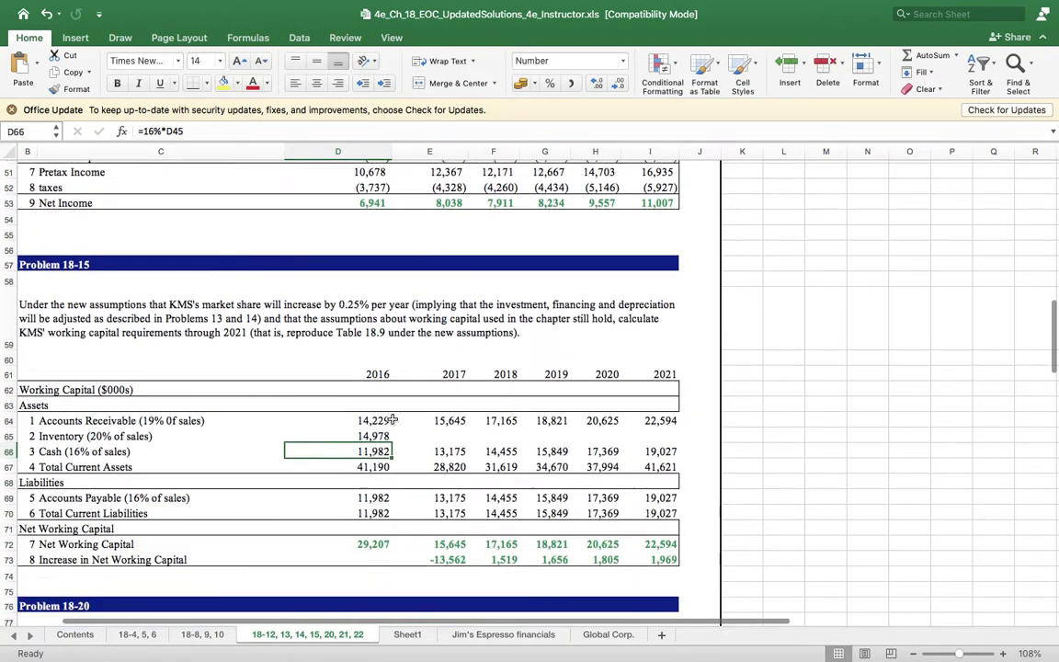
# Step: Fill the 2016 inventory formula across to 2021 in D65:I65
pyautogui.click(377, 420)
pyautogui.hotkey('shift', 'Right')
pyautogui.hotkey('shift', 'Right')
pyautogui.hotkey('shift', 'Right')
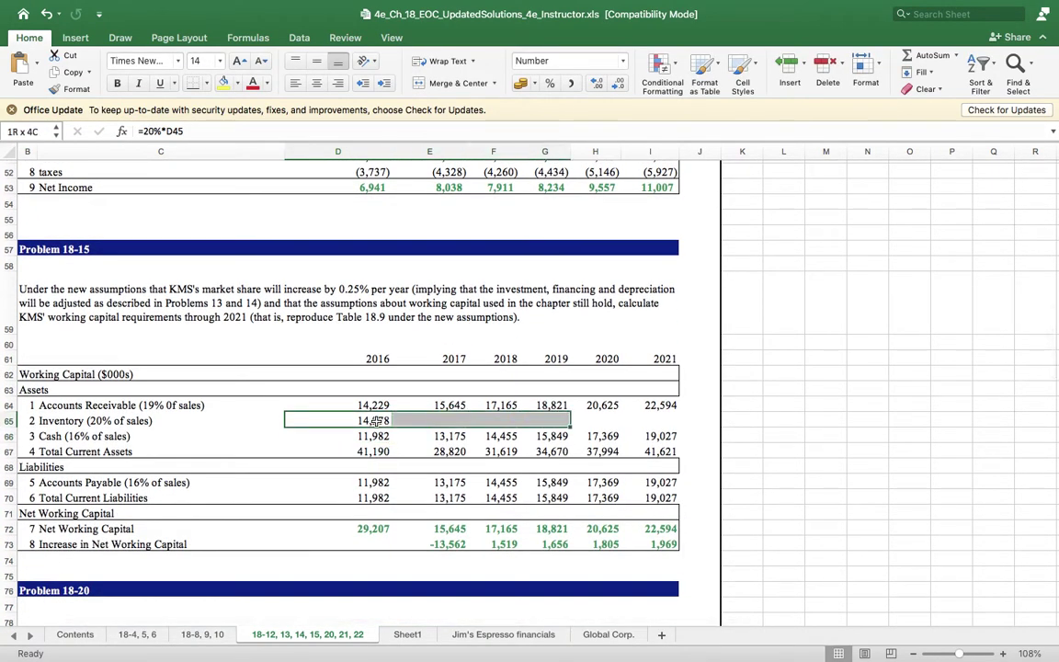
pyautogui.hotkey('shift', 'Right')
pyautogui.hotkey('shift', 'Right')
pyautogui.hotkey('ctrl', 'r')
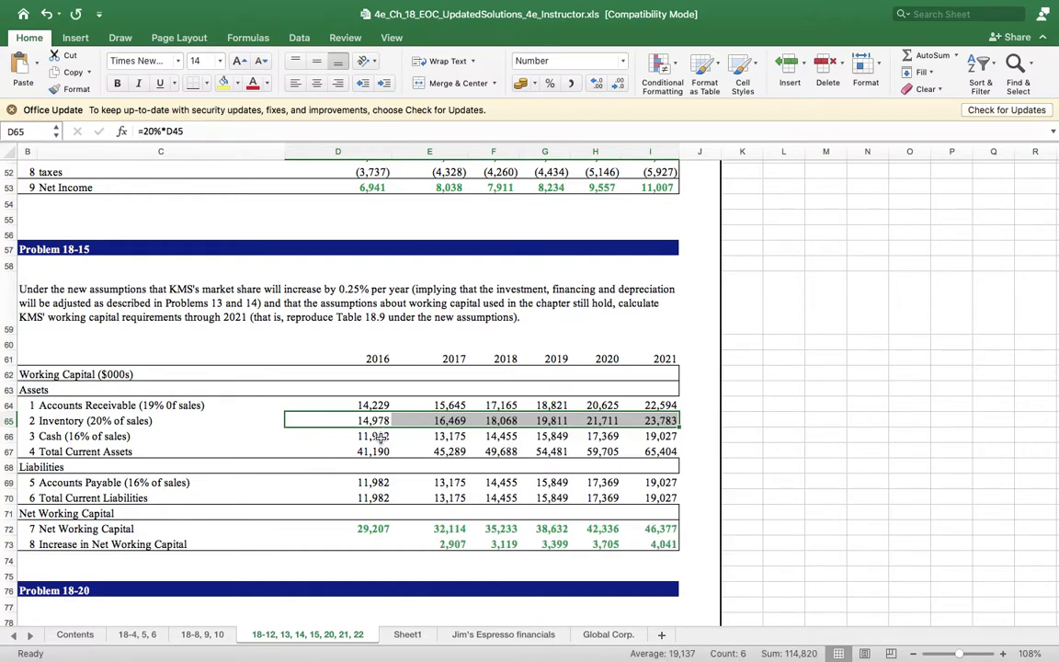
# Step: Enter the 2016 cash requirement in D66 as =16%*D45
pyautogui.click(377, 436)
pyautogui.write('=16%*')
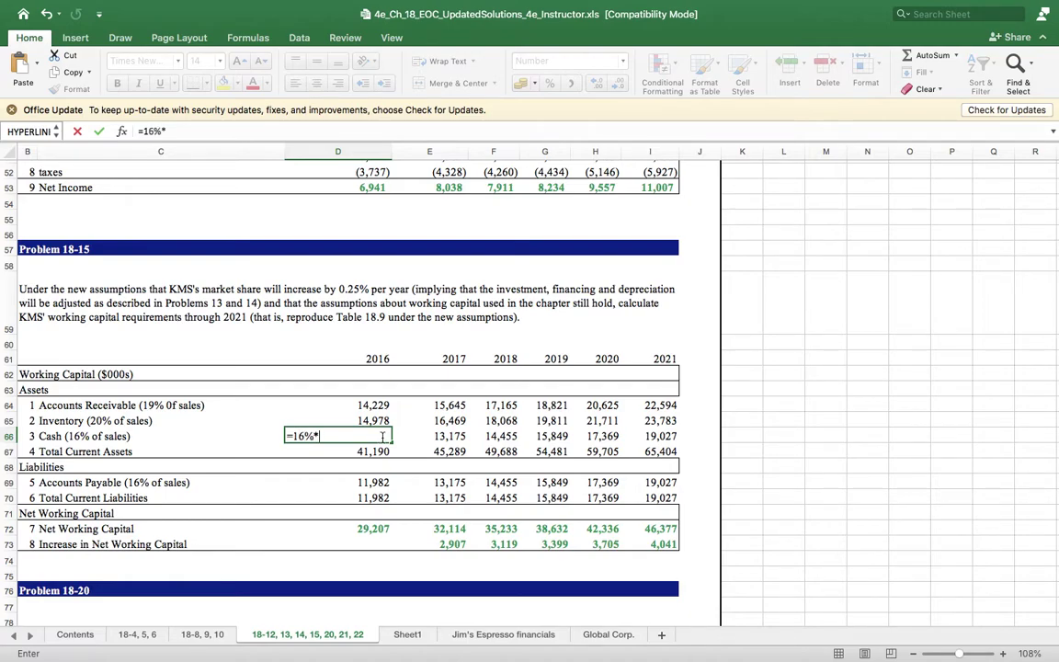
pyautogui.scroll(-5, 387, 436)
pyautogui.scroll(12, 393, 430)
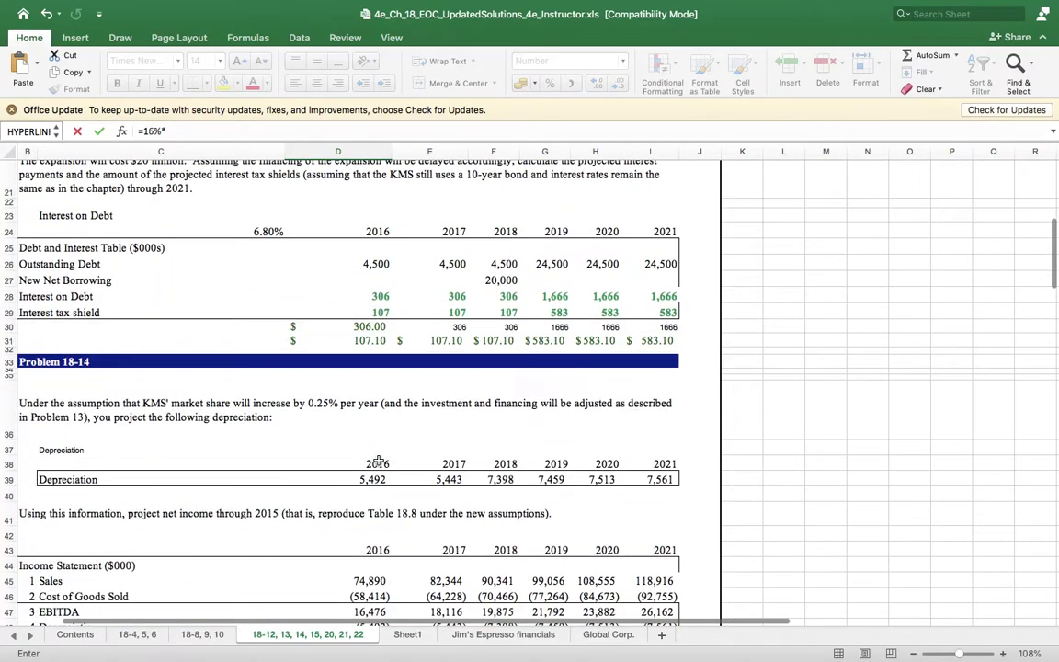
pyautogui.click(369, 581)
pyautogui.press('Return')
pyautogui.scroll(-5, 385, 582)
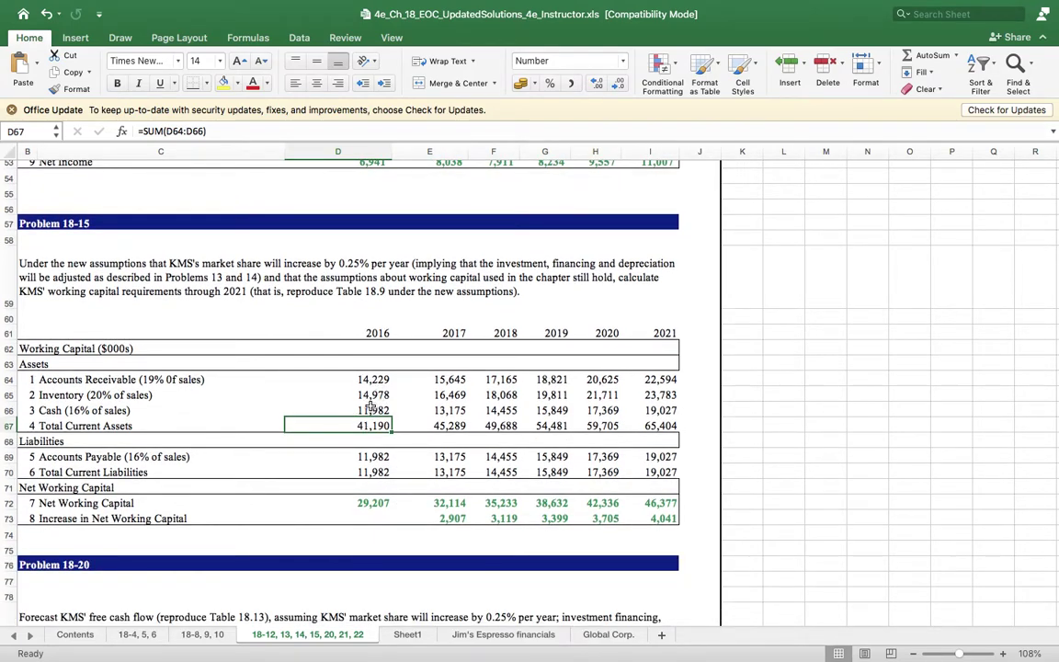
# Step: Clear the 2016 to 2021 accounts payable values in D69:I69
pyautogui.moveTo(363, 456); pyautogui.dragTo(392, 442)
pyautogui.hotkey('shift', 'Right')
pyautogui.hotkey('shift', 'Right')
pyautogui.hotkey('shift', 'Right')
pyautogui.hotkey('shift', 'Right')
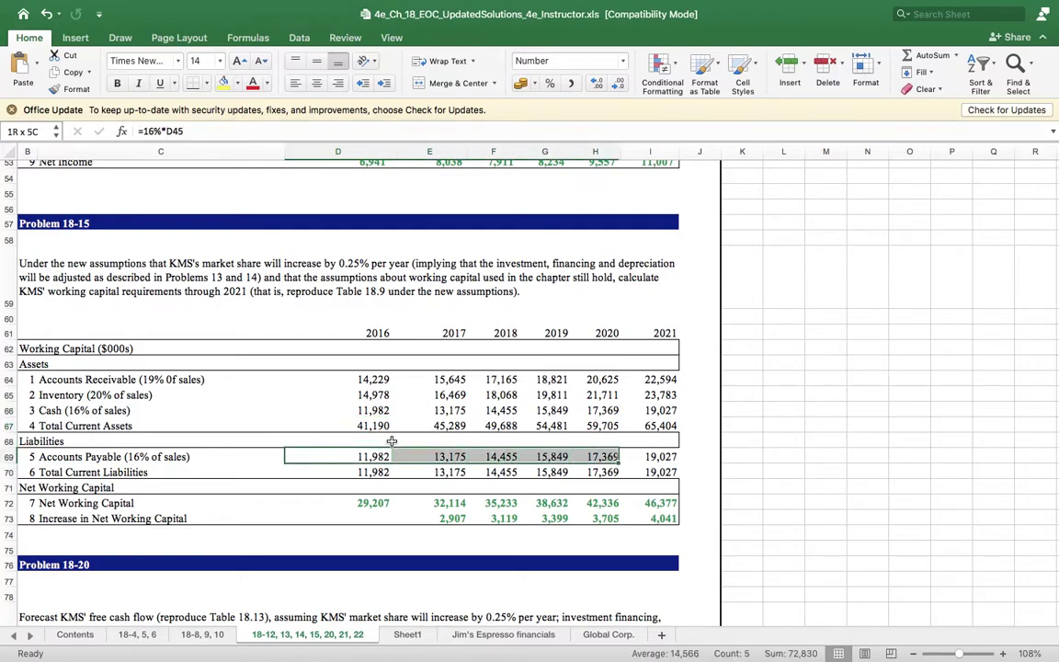
pyautogui.press('Delete')
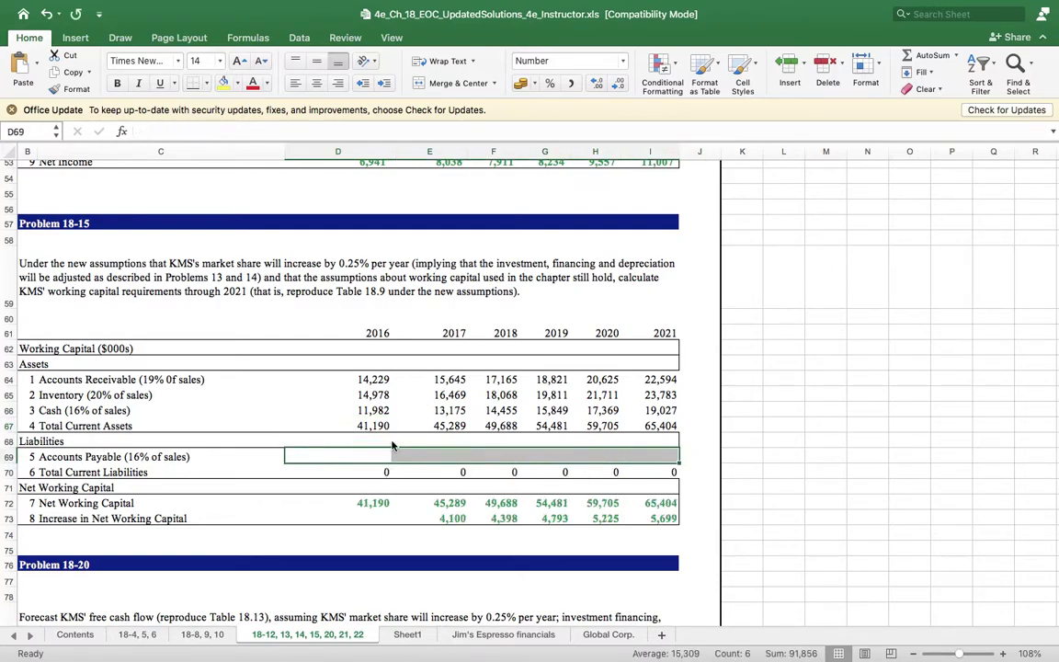
# Step: Enter the 2016 accounts payable in D69 as =16%*D45
pyautogui.click(362, 456)
pyautogui.write('=')
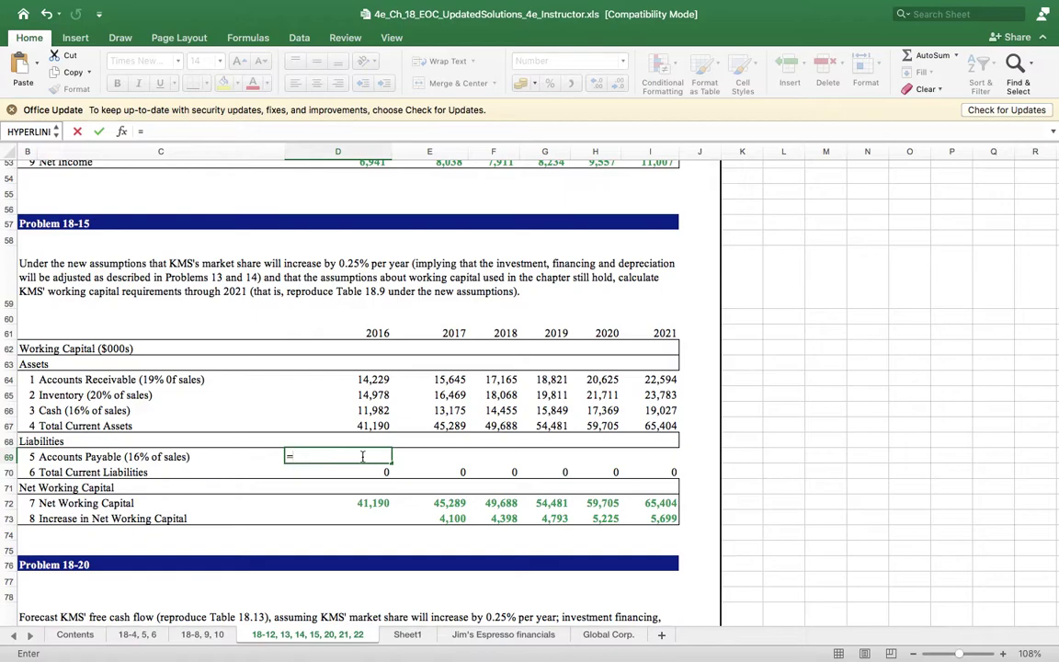
pyautogui.write('16%*')
pyautogui.scroll(5, 356, 459)
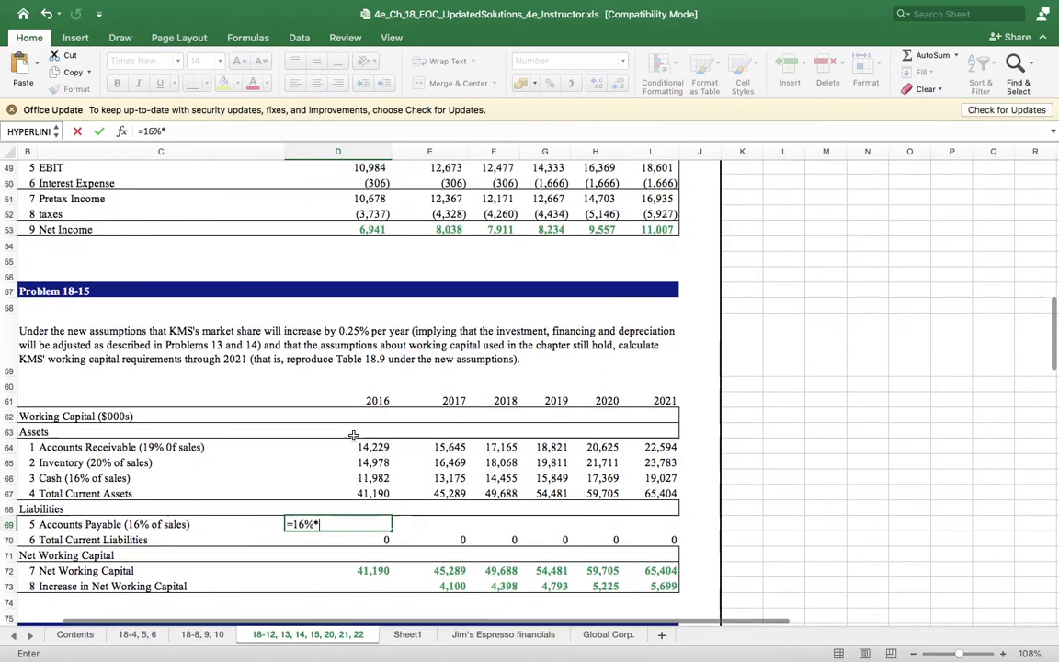
pyautogui.click(371, 283)
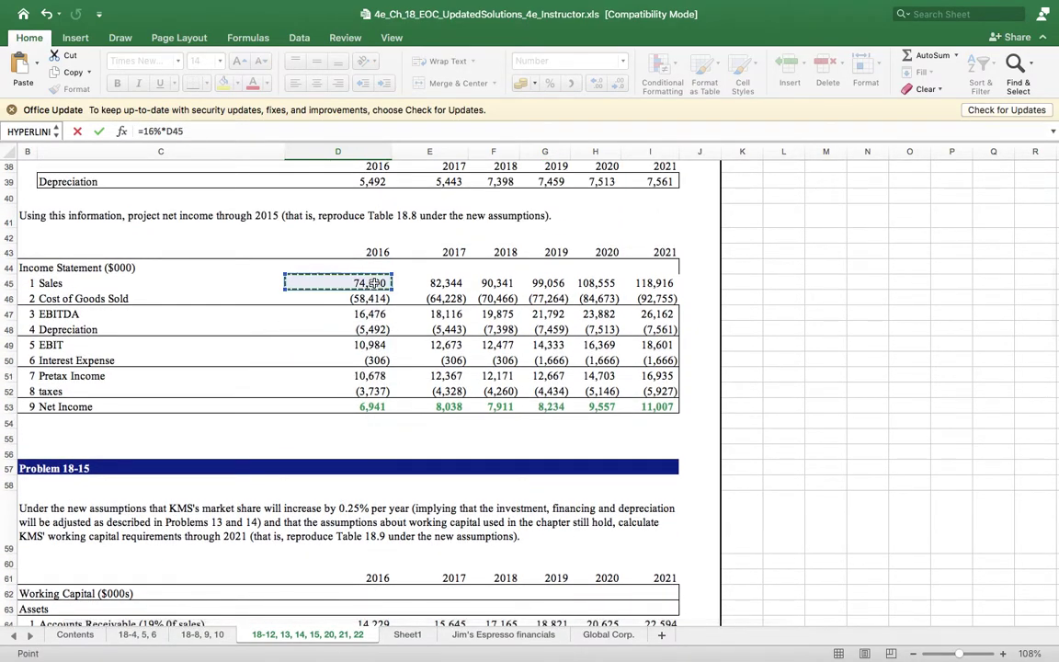
pyautogui.press('Return')
# Step: Fill the 2016 accounts payable formula across to 2021 in D69:I69
pyautogui.scroll(-5, 365, 607)
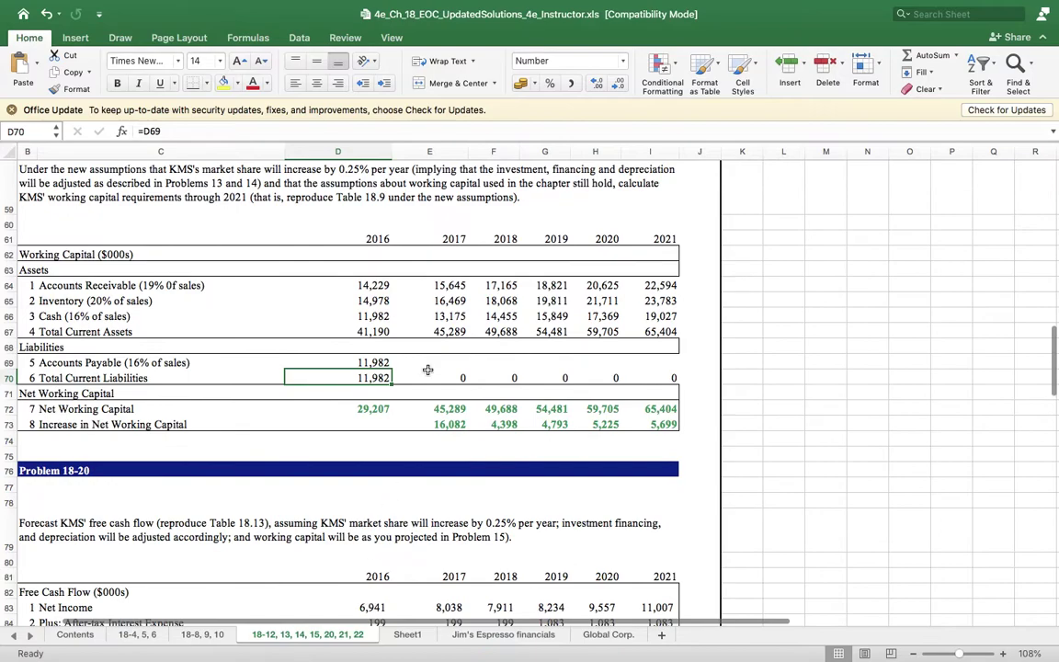
pyautogui.click(379, 363)
pyautogui.moveTo(391, 368)
pyautogui.mouseDown()
pyautogui.moveTo(672, 363)
pyautogui.moveTo(384, 361)
pyautogui.mouseUp()
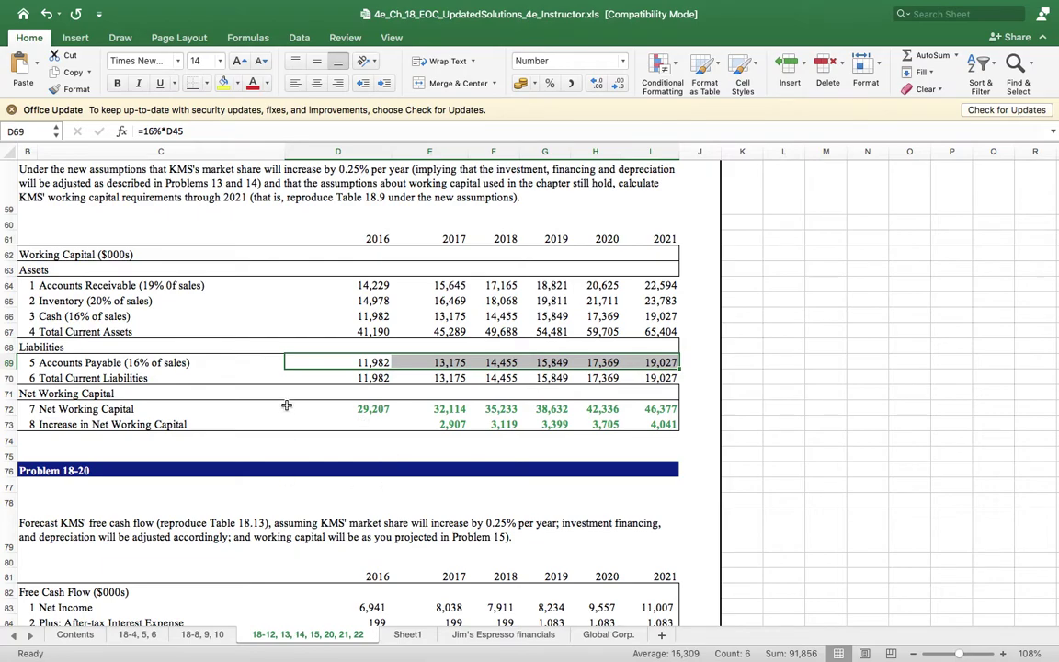
# Step: Enter the 2016 net working capital in D72 as total current assets minus total current liabilities, =D67-D70
pyautogui.click(368, 381)
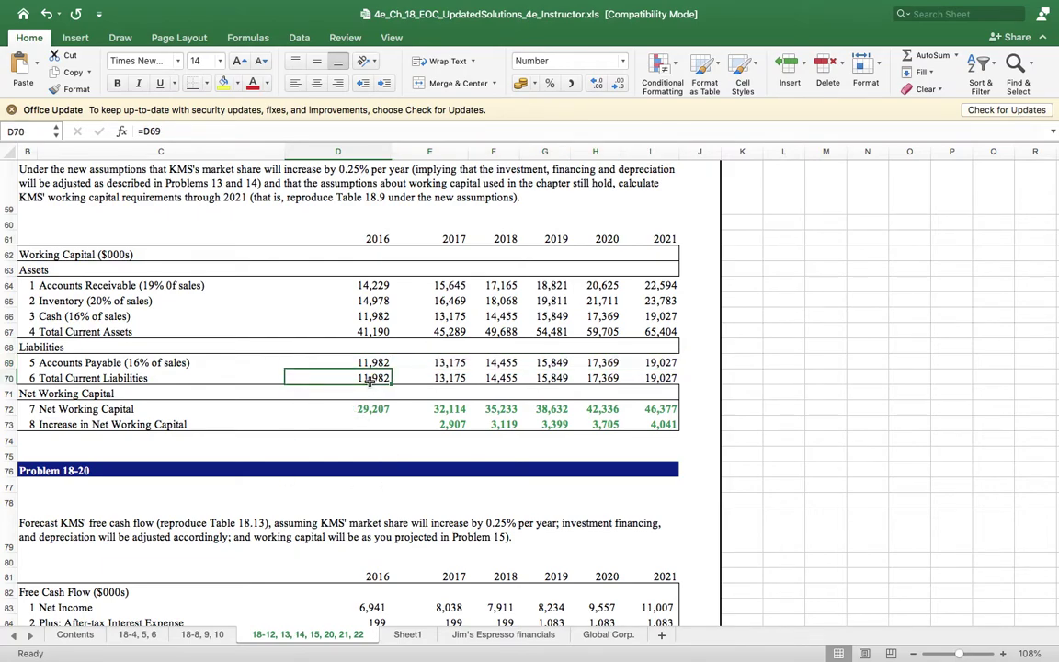
pyautogui.click(365, 409)
pyautogui.write('=')
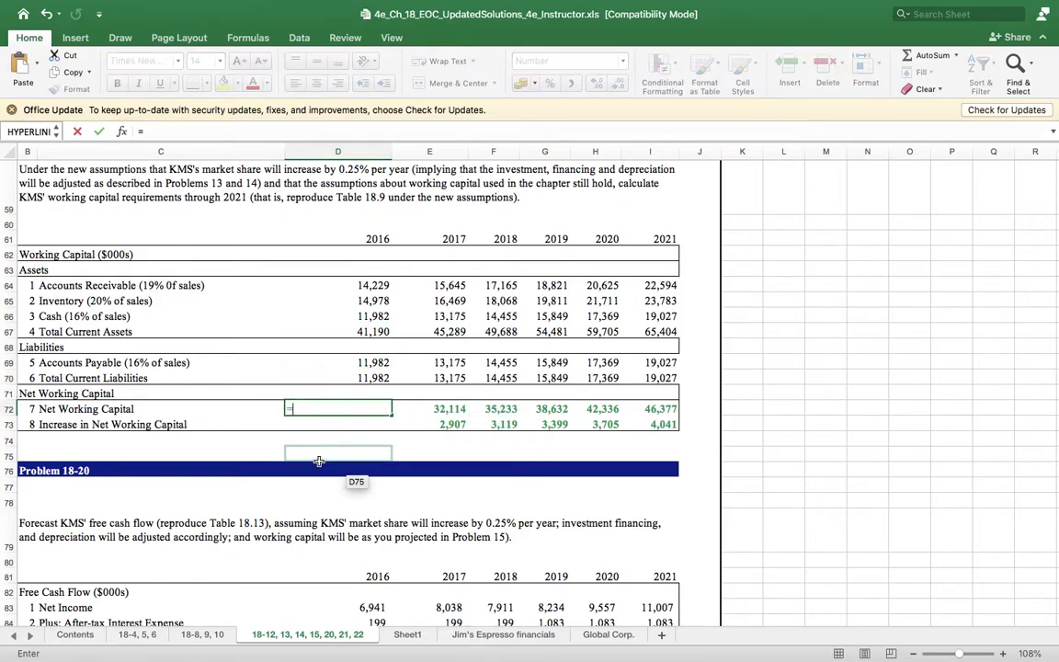
pyautogui.click(368, 332)
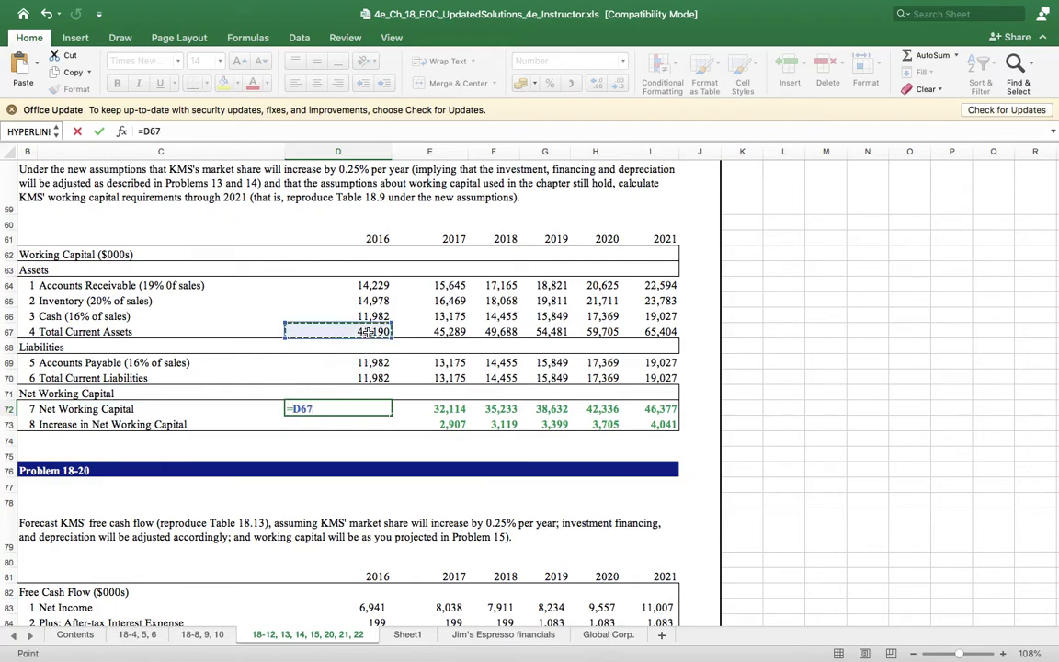
pyautogui.write('-')
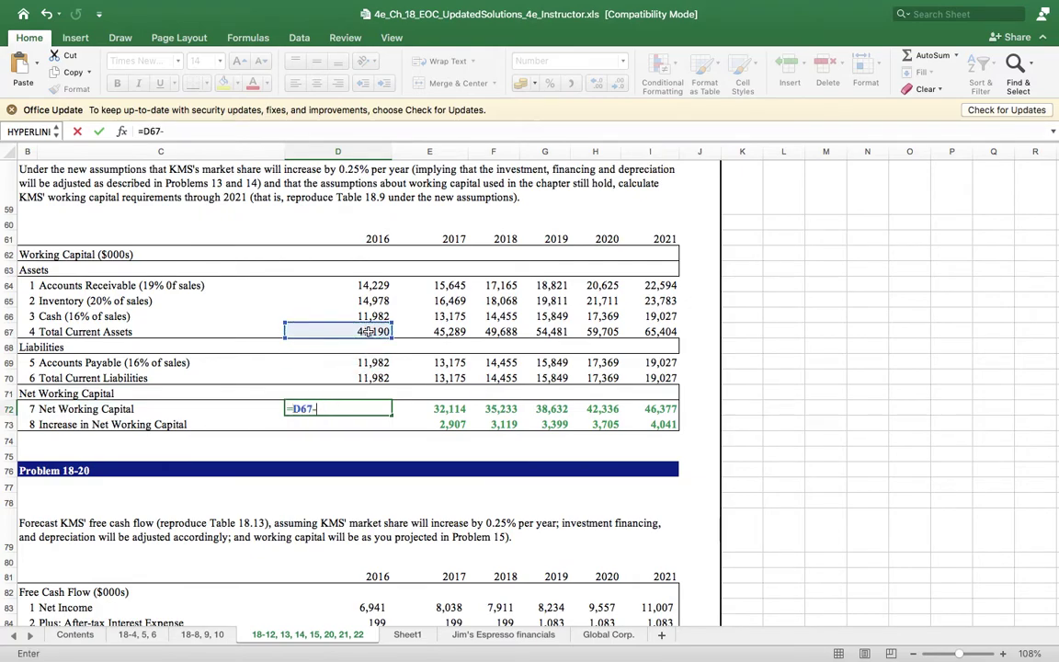
pyautogui.click(383, 378)
pyautogui.press('Return')
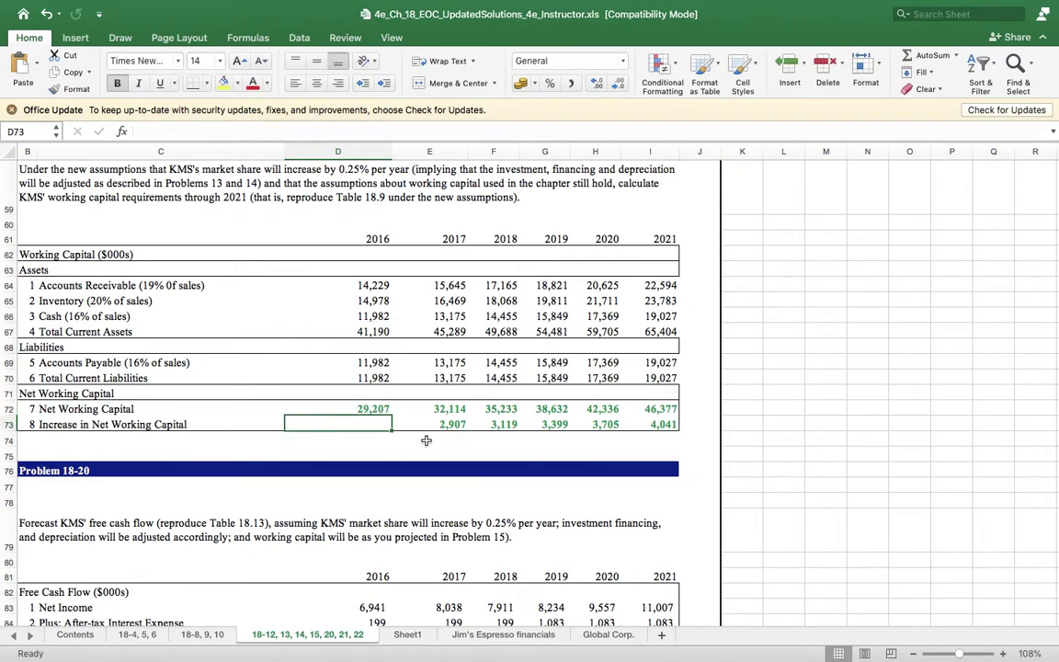
# Step: Fill the 2016 net working capital formula across to 2021 in D72:I72
pyautogui.click(381, 410)
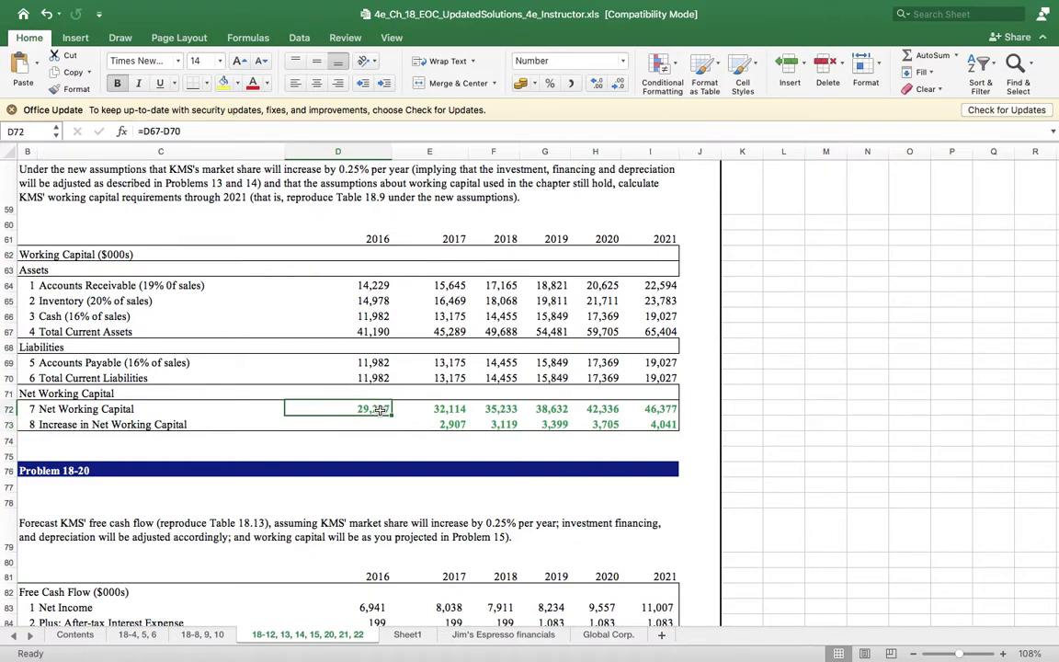
pyautogui.hotkey('shift', 'Right')
pyautogui.hotkey('shift', 'Right')
pyautogui.hotkey('shift', 'Right')
pyautogui.hotkey('shift', 'Right')
pyautogui.hotkey('shift', 'Right')
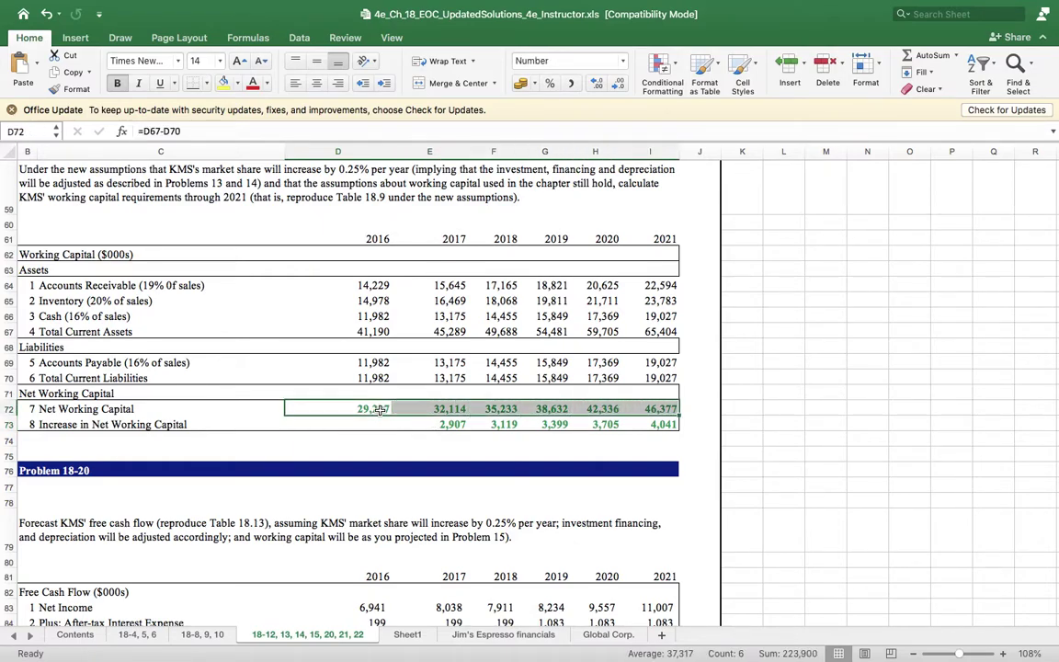
# Step: Clear the 2017 to 2021 increases in net working capital in E73:I73
pyautogui.click(442, 425)
pyautogui.hotkey('shift', 'Right')
pyautogui.hotkey('shift', 'Right')
pyautogui.hotkey('shift', 'Right')
pyautogui.hotkey('shift', 'Right')
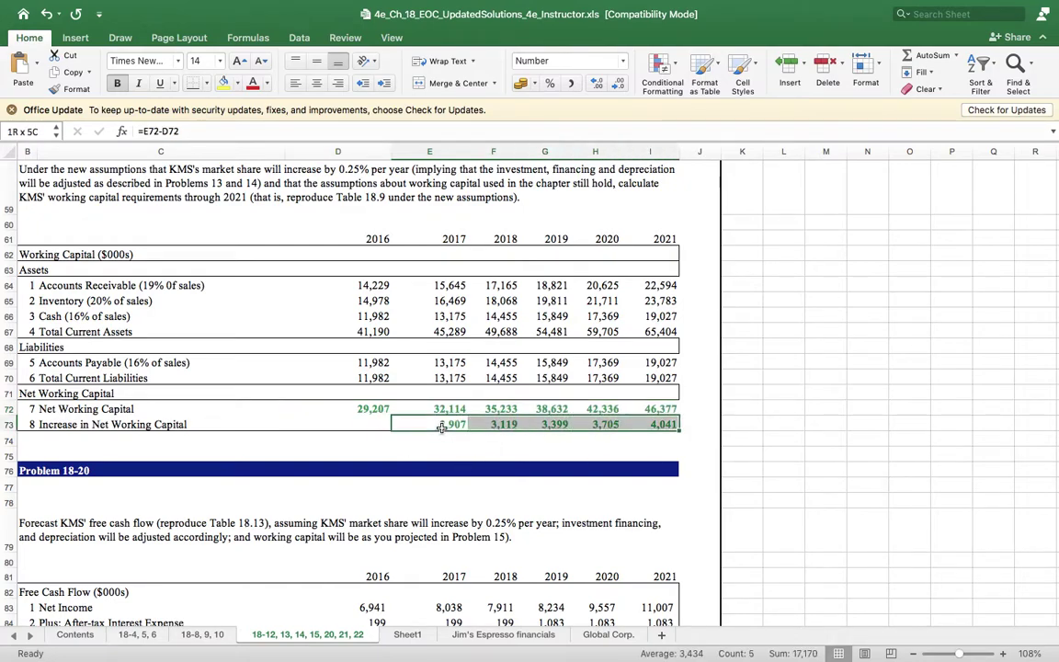
pyautogui.press('Delete')
# Step: Enter the 2017 increase in net working capital in E73 as =E72-D72
pyautogui.click(463, 426)
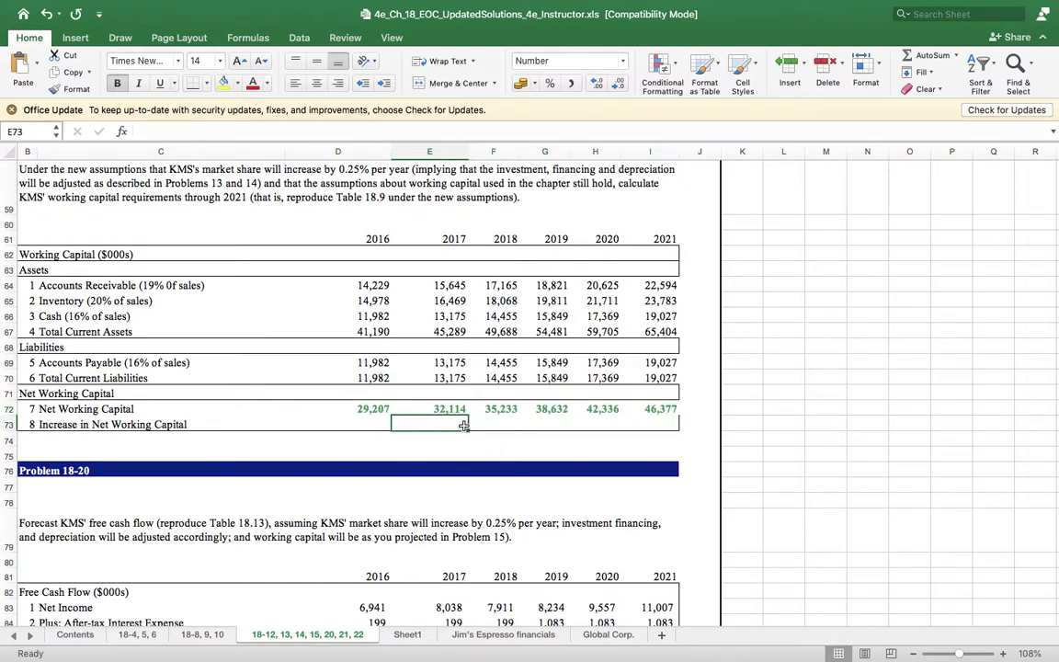
pyautogui.write('=')
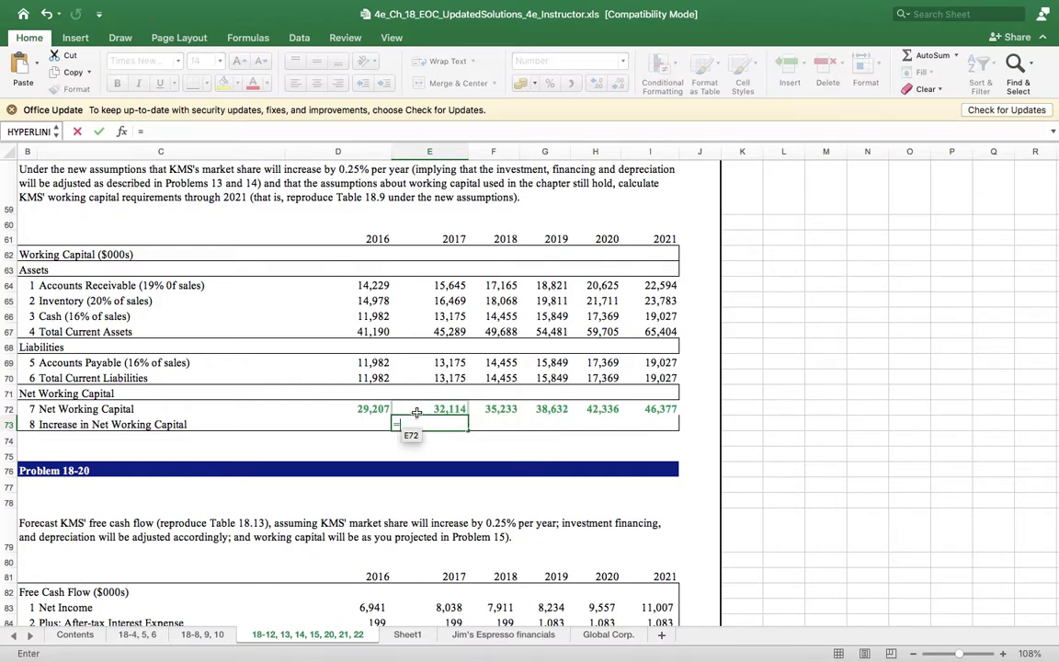
pyautogui.click(447, 411)
pyautogui.write('-')
pyautogui.click(366, 409)
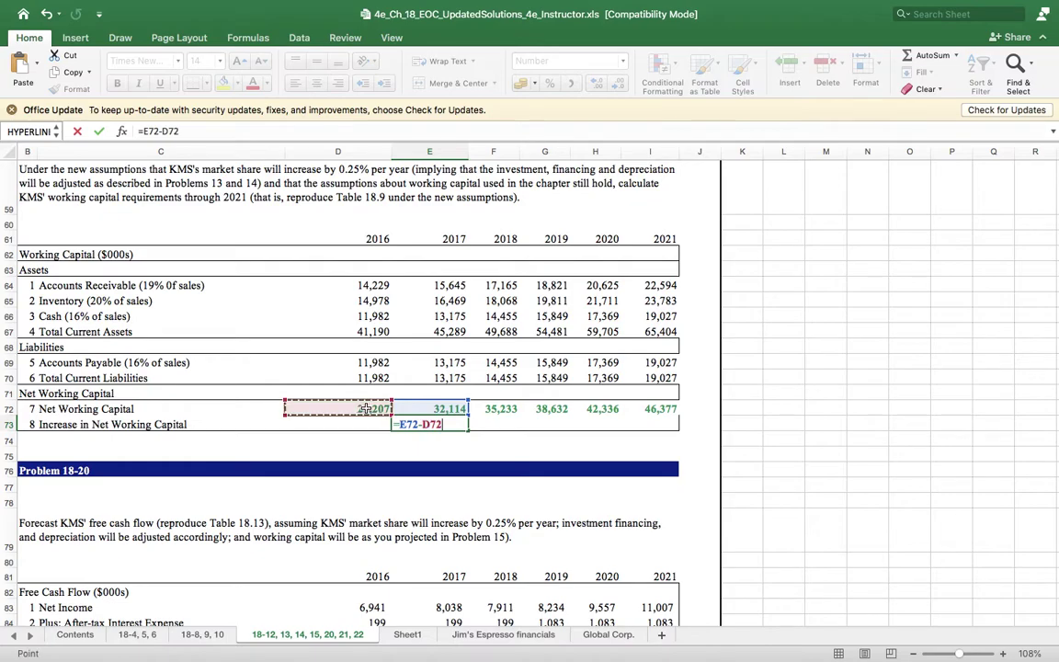
pyautogui.press('Return')
# Step: Fill the 2017 increase in net working capital formula across to 2021 in E73:I73
pyautogui.press('Up')
pyautogui.hotkey('shift', 'Right')
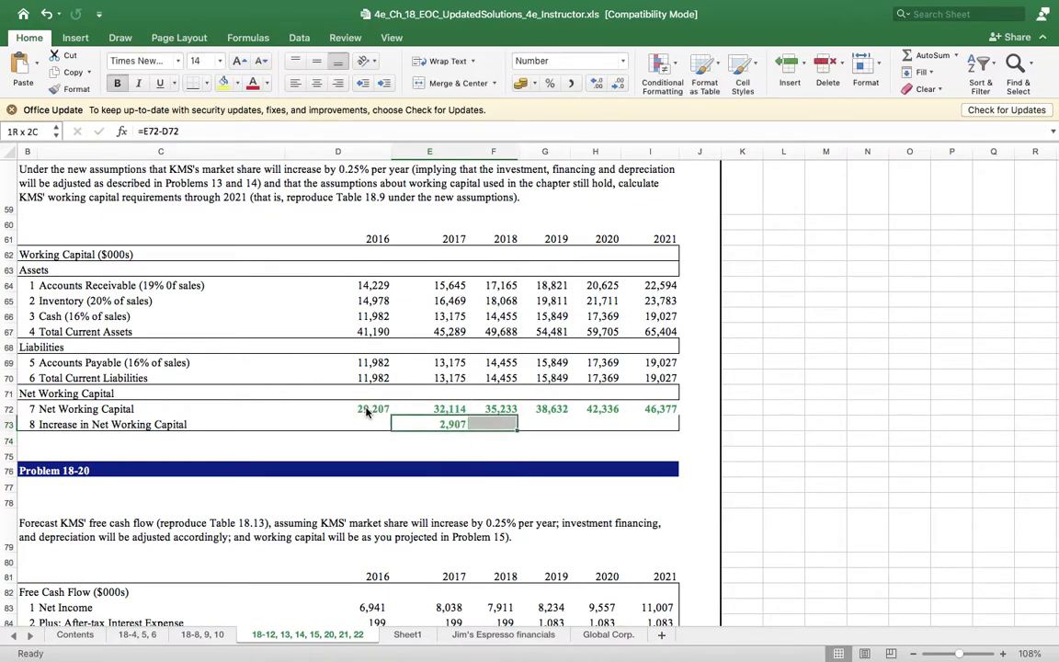
pyautogui.hotkey('shift', 'Right')
pyautogui.hotkey('shift', 'Right')
pyautogui.hotkey('shift', 'Right')
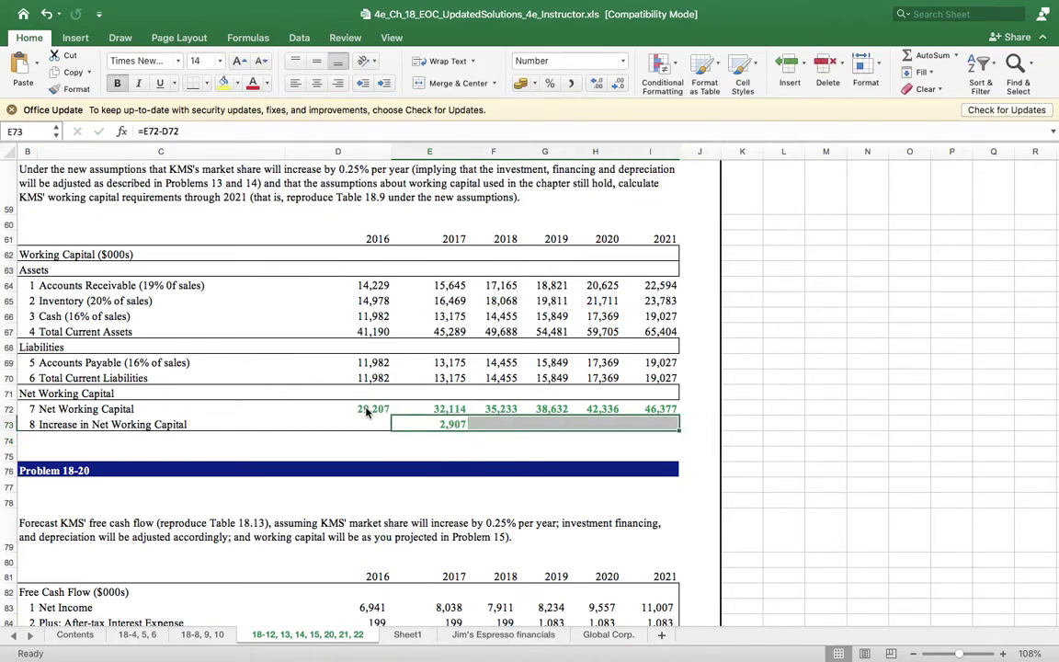
pyautogui.hotkey('ctrl', 'r')
# Step: Clear the 2016 to 2021 net income values in D83:I83 of the Problem 18-20 free cash flow table
pyautogui.scroll(-5, 427, 560)
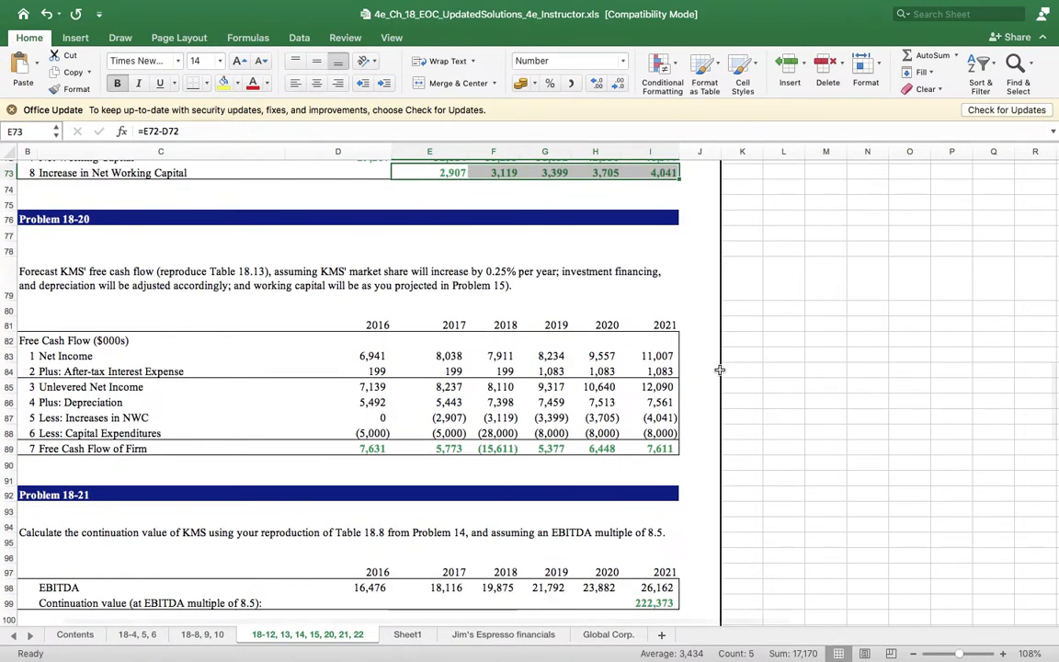
pyautogui.scroll(8, 721, 369)
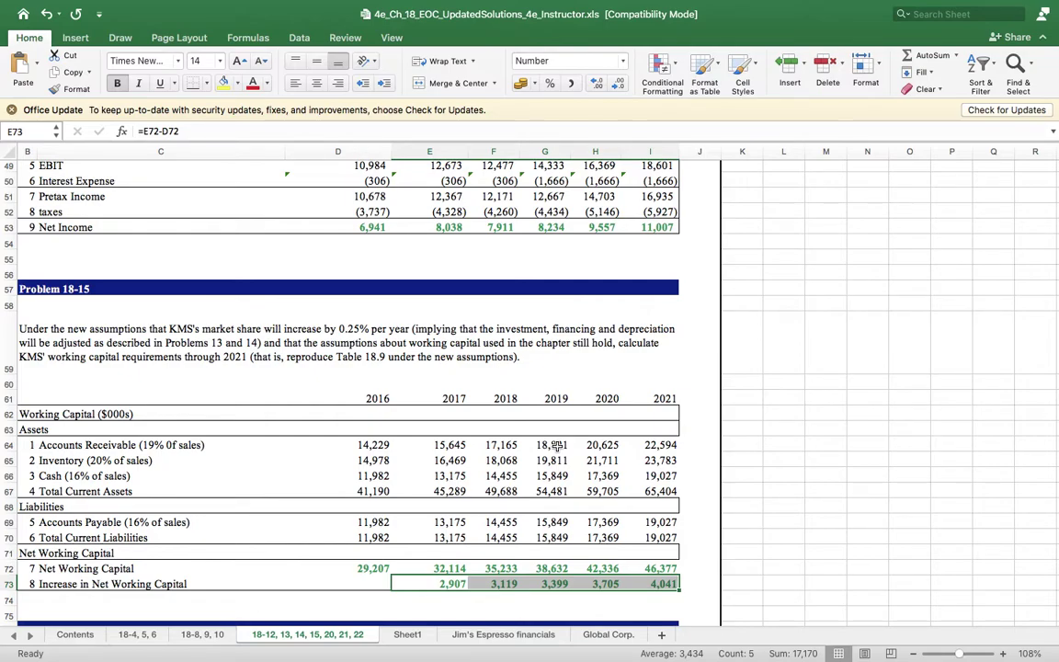
pyautogui.scroll(-10, 519, 483)
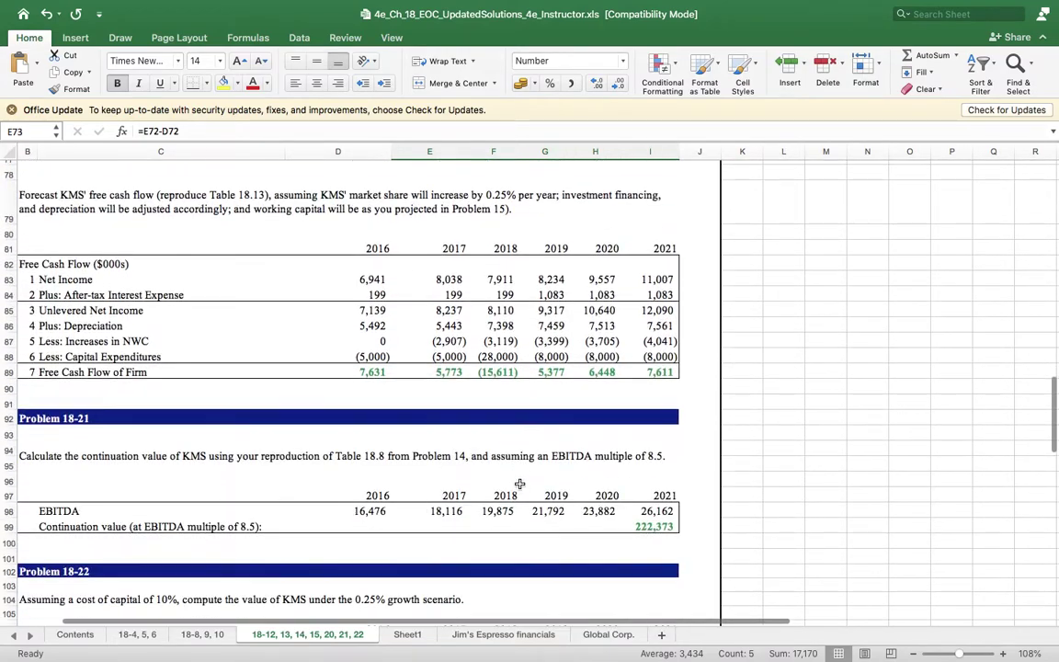
pyautogui.click(367, 278)
pyautogui.moveTo(367, 279); pyautogui.dragTo(634, 283)
pyautogui.press('Delete')
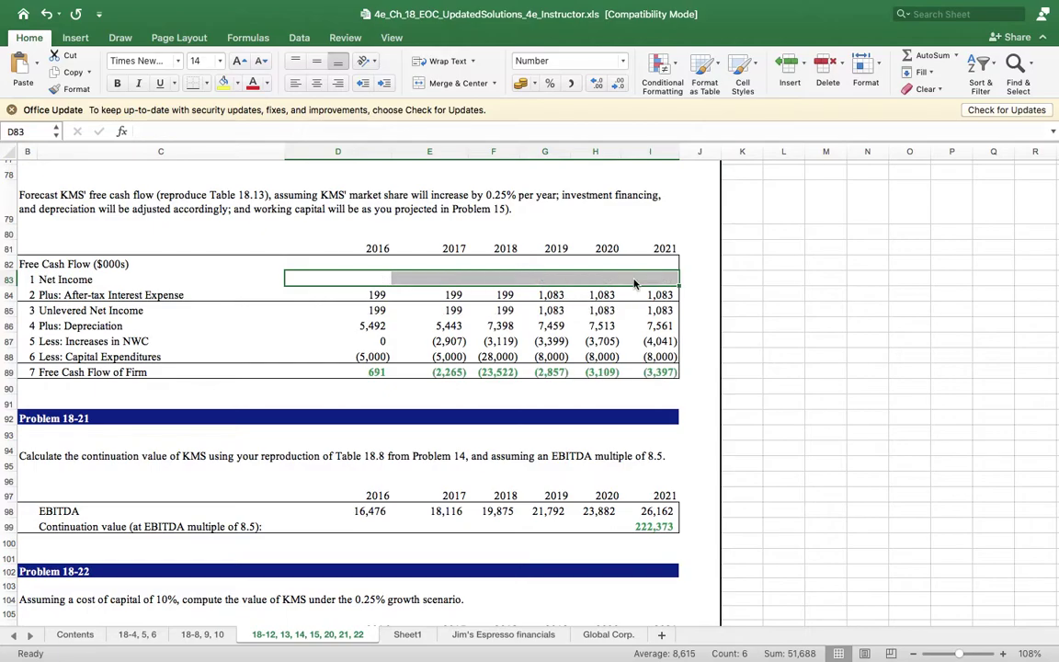
# Step: Link the 2016 net income in D83 to the income statement with =D53
pyautogui.click(371, 280)
pyautogui.write('=')
pyautogui.scroll(2, 455, 378)
pyautogui.scroll(15, 455, 378)
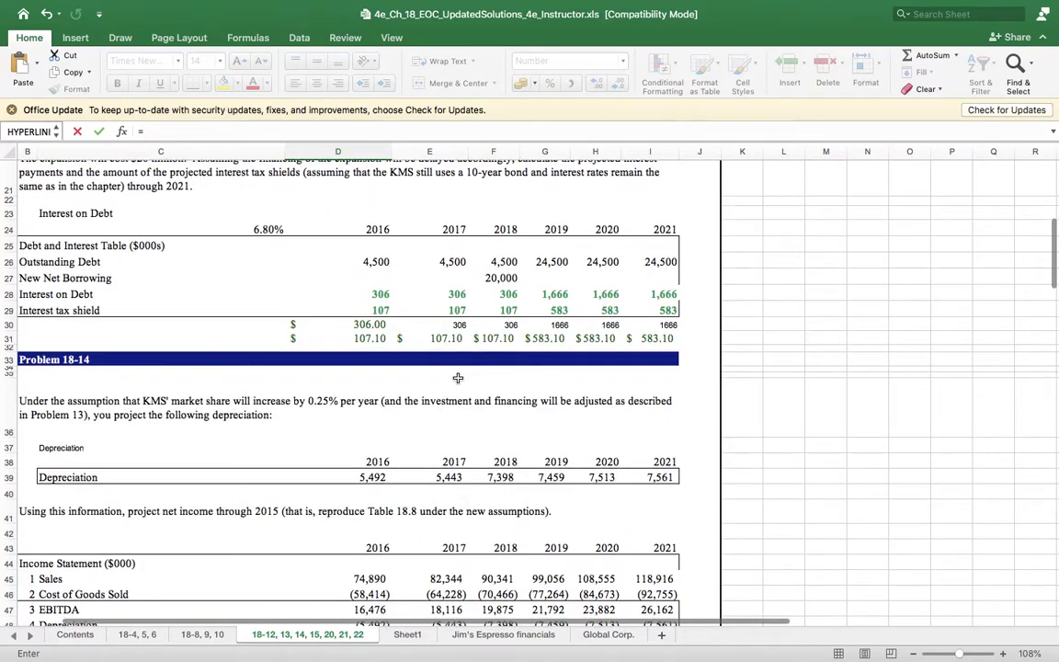
pyautogui.scroll(-5, 458, 378)
pyautogui.click(367, 403)
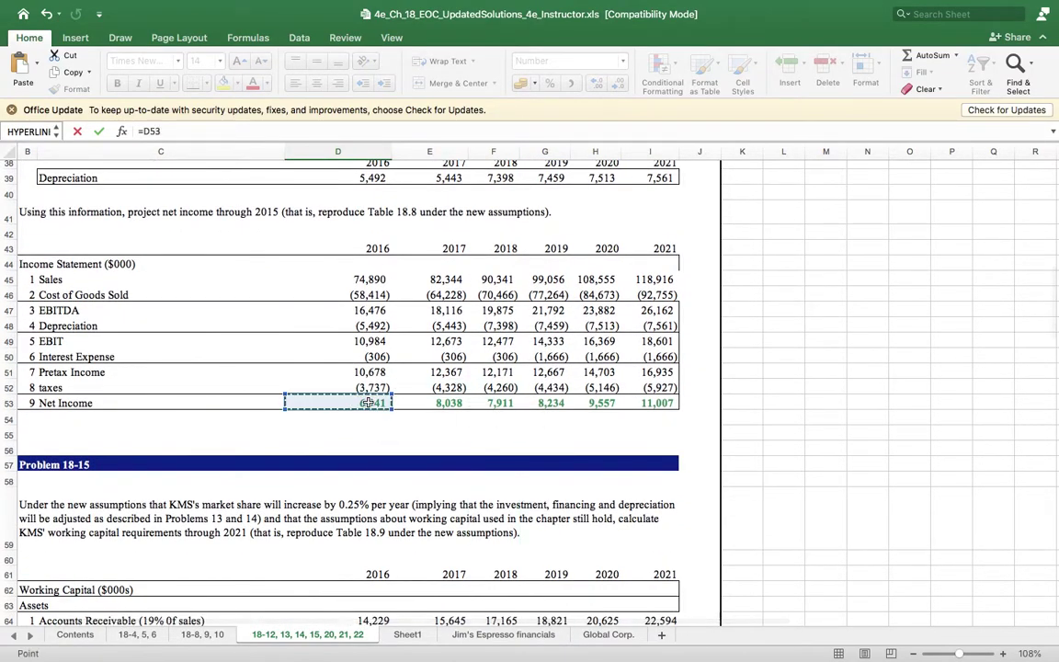
pyautogui.press('Return')
# Step: Fill the 2016 net income link across to 2021 in D83:I83
pyautogui.click(380, 314)
pyautogui.hotkey('shift', 'Right')
pyautogui.hotkey('shift', 'Right')
pyautogui.hotkey('shift', 'Right')
pyautogui.hotkey('shift', 'Right')
pyautogui.hotkey('shift', 'Right')
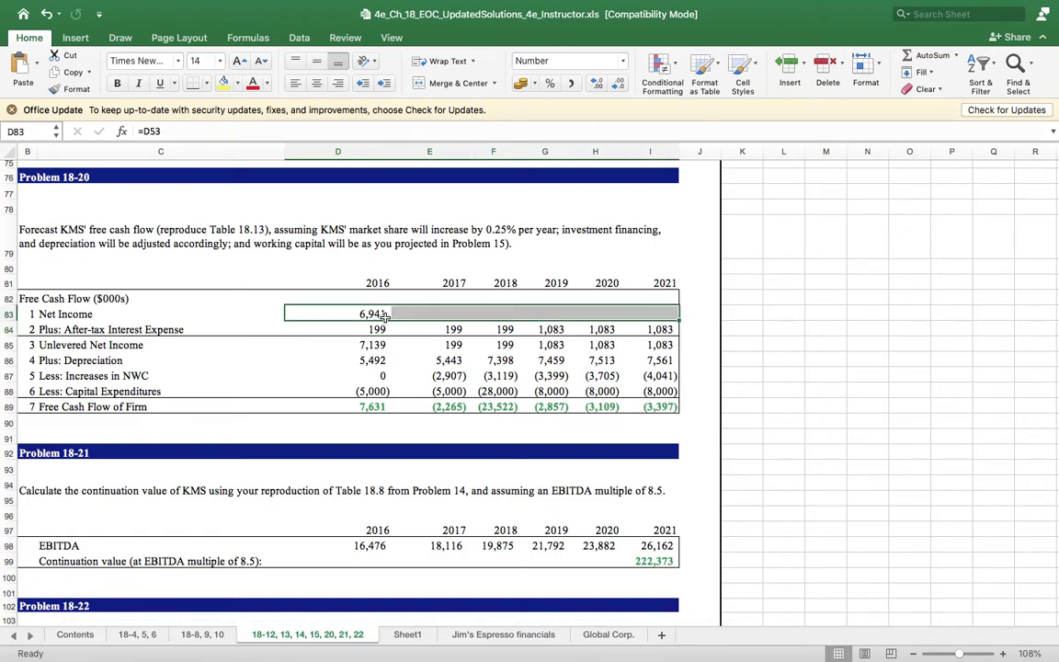
pyautogui.hotkey('ctrl', 'r')
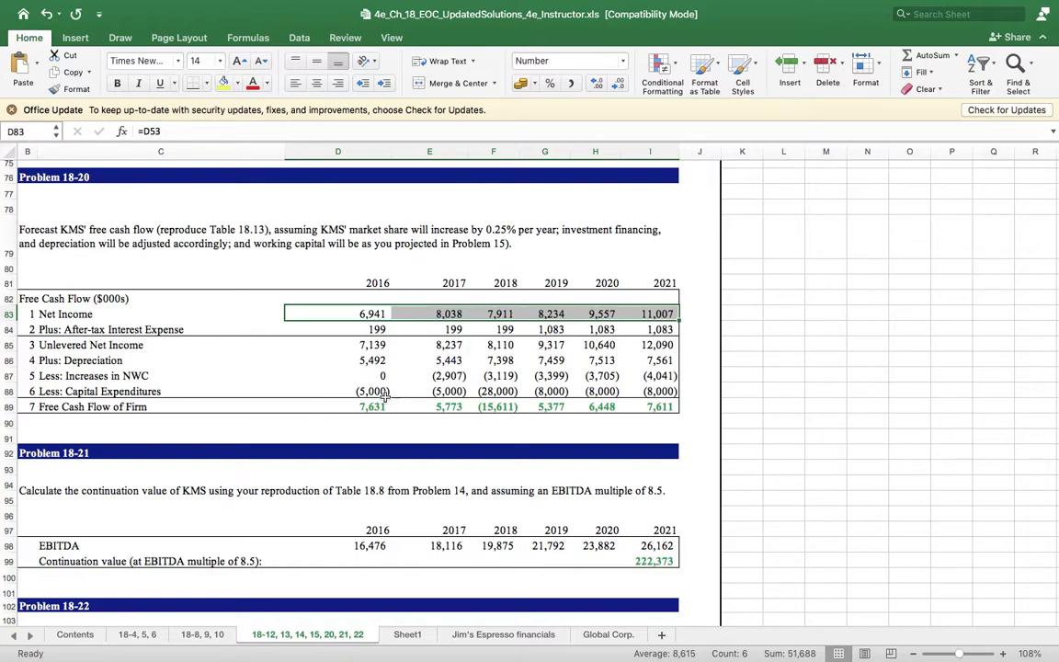
# Step: Clear the 2016 to 2021 after-tax interest expense values in D84:I84
pyautogui.click(364, 333)
pyautogui.hotkey('shift', 'Right')
pyautogui.hotkey('shift', 'Right')
pyautogui.hotkey('shift', 'Right')
pyautogui.hotkey('shift', 'Right')
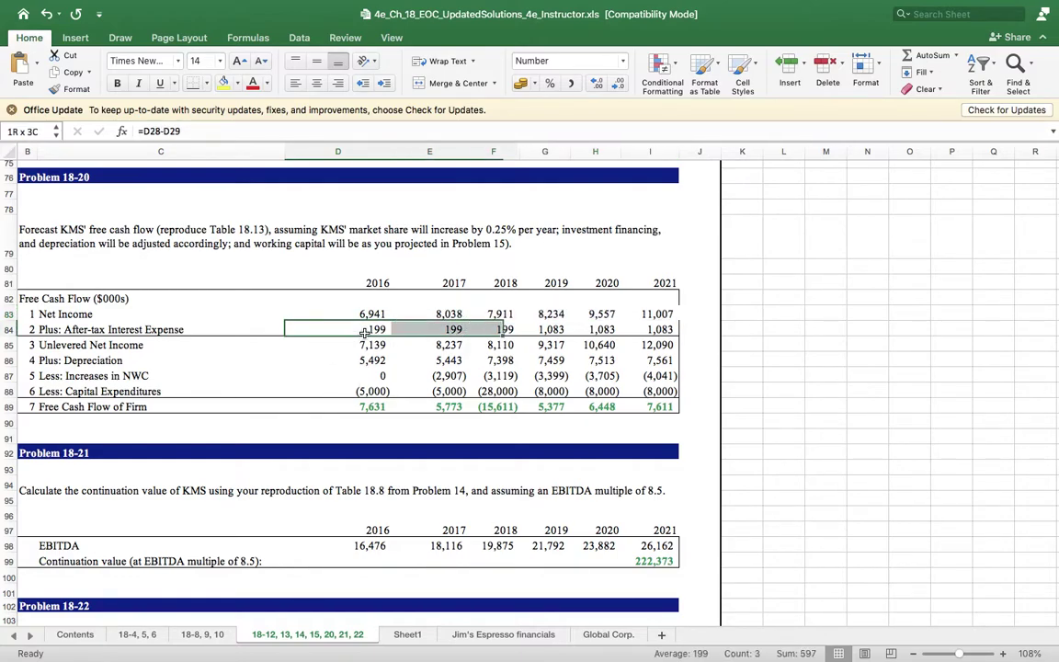
pyautogui.hotkey('shift', 'Right')
pyautogui.press('Delete')
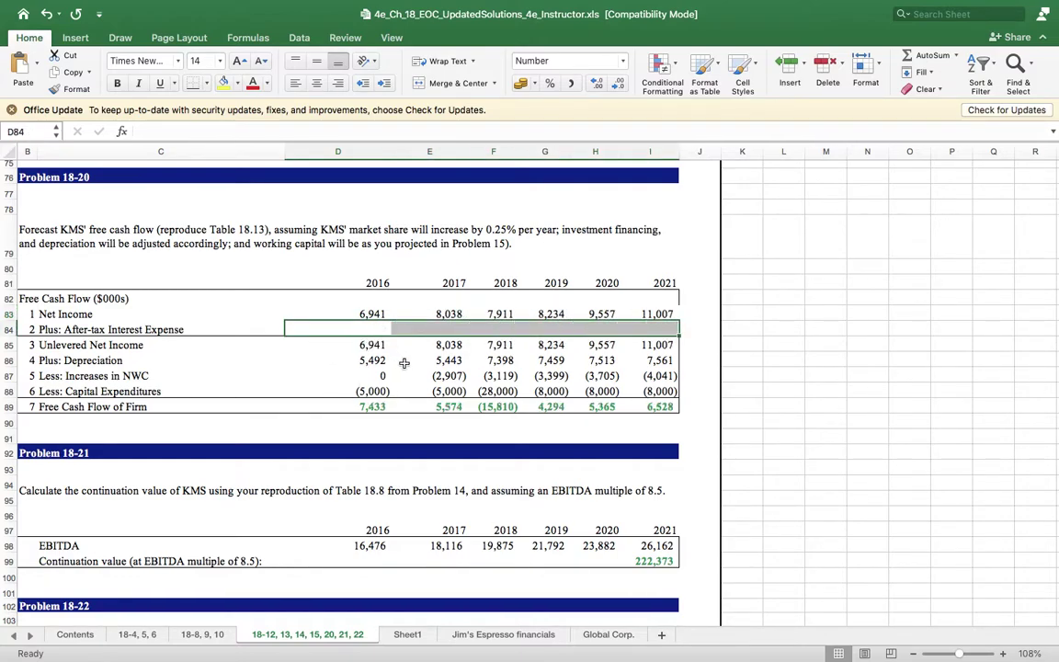
# Step: Enter the 2016 after-tax interest expense in D84 as interest on debt minus interest tax shield, =D28-D29
pyautogui.click(374, 327)
pyautogui.write('=')
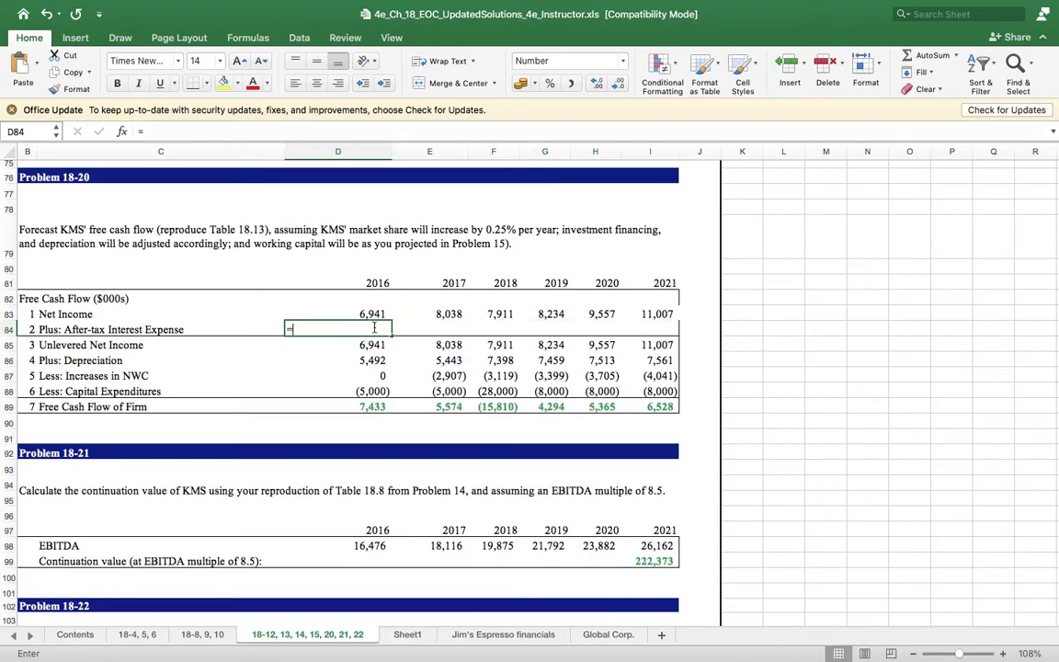
pyautogui.scroll(15, 835, 291)
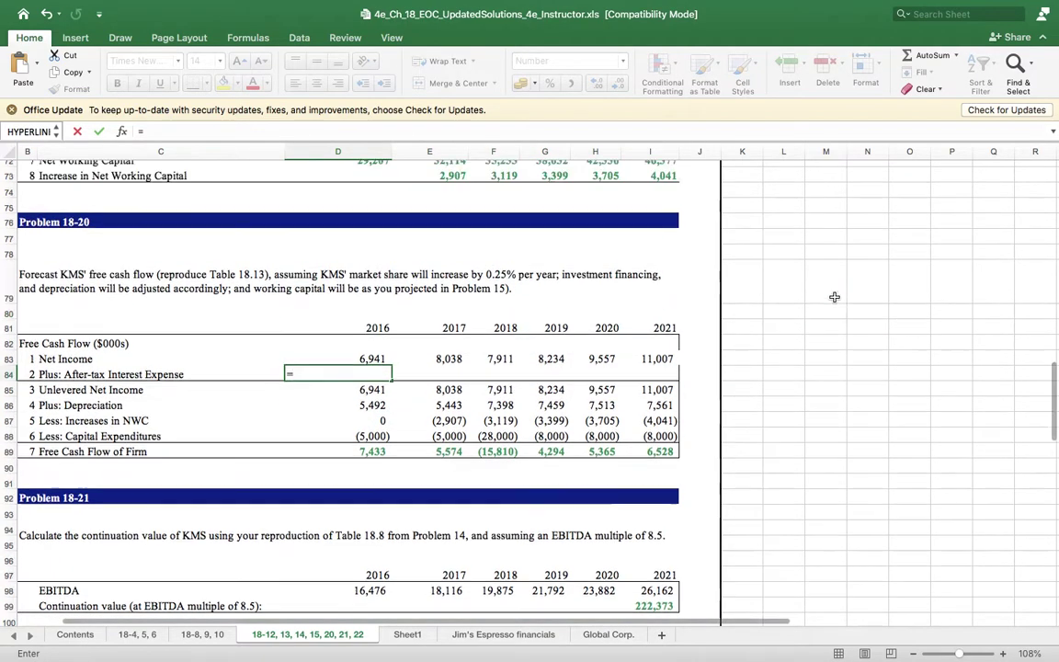
pyautogui.scroll(5, 799, 313)
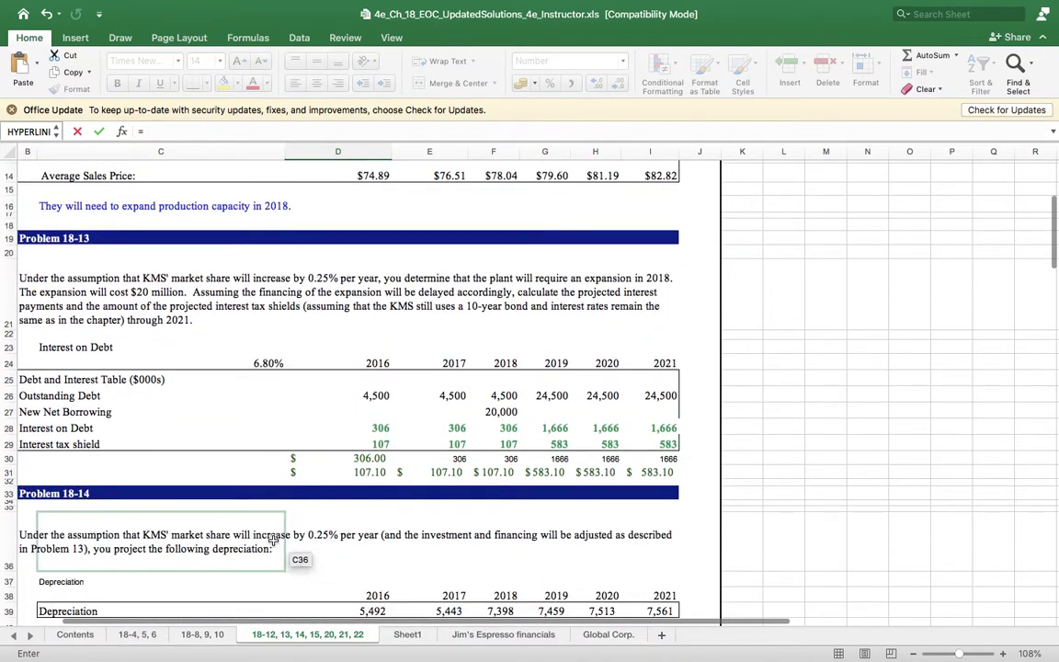
pyautogui.click(382, 425)
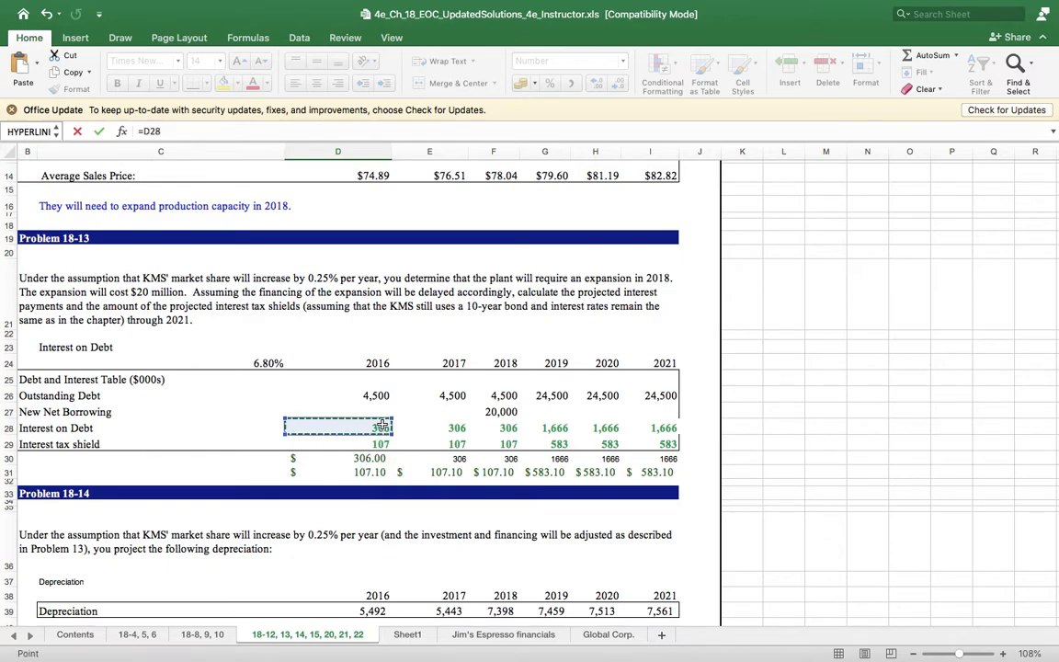
pyautogui.write('-')
pyautogui.click(377, 445)
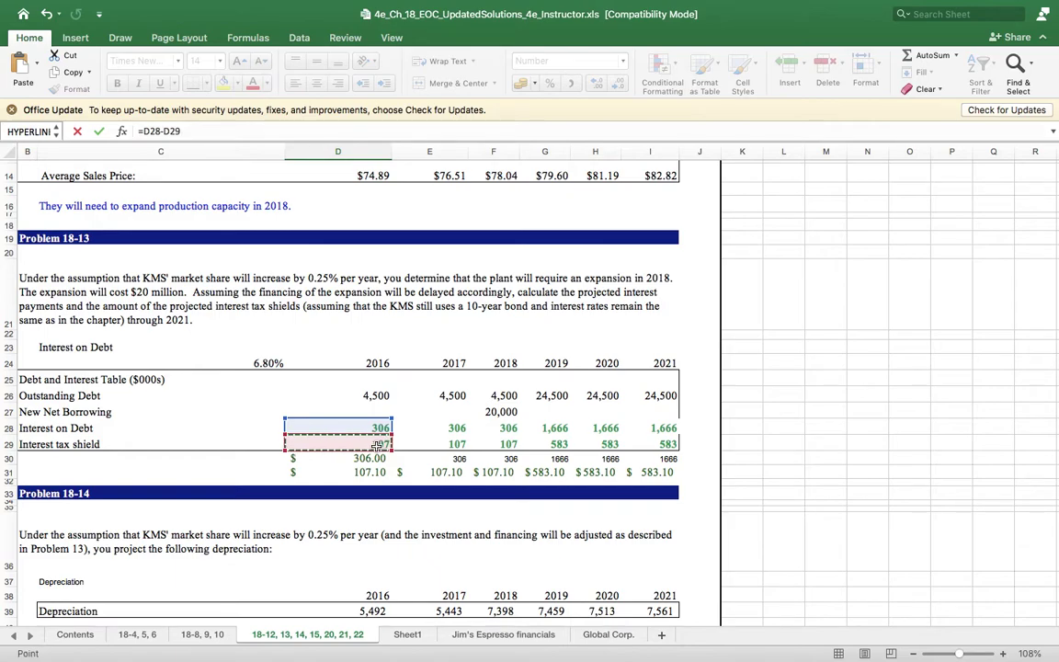
pyautogui.press('Return')
# Step: Fill the 2016 after-tax interest expense formula across to 2021 in D84:I84
pyautogui.click(378, 367)
pyautogui.hotkey('shift', 'Right')
pyautogui.hotkey('shift', 'Right')
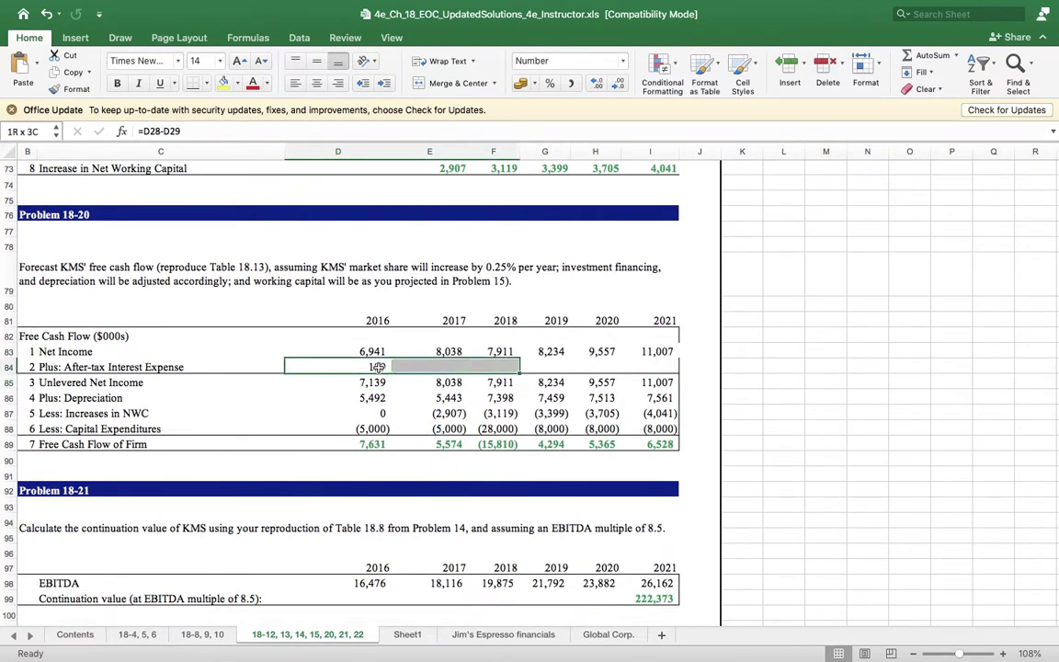
pyautogui.hotkey('shift', 'Right')
pyautogui.hotkey('shift', 'Right')
pyautogui.hotkey('shift', 'Right')
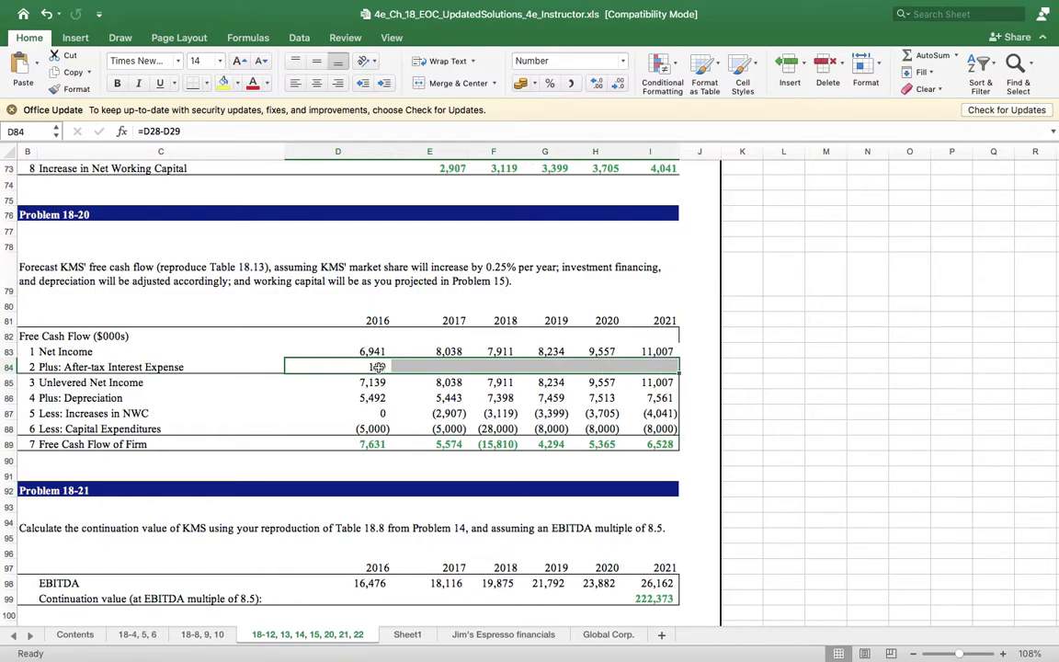
pyautogui.hotkey('ctrl', 'r')
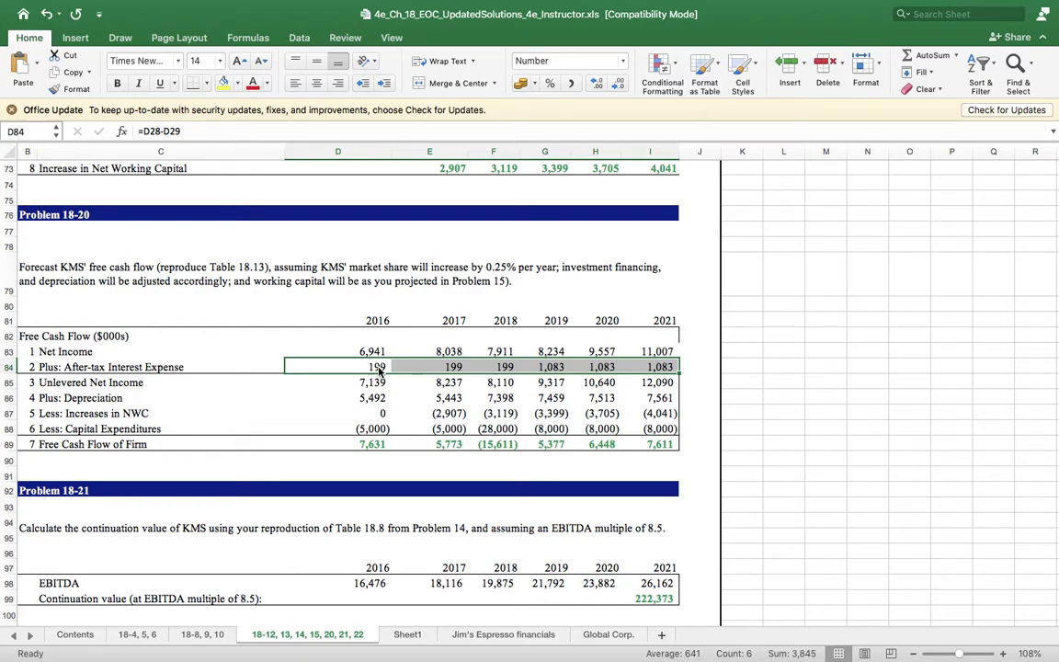
# Step: Review the formulas for unlevered net income, depreciation, increases in NWC, capital expenditures and free cash flow in Problem 18-20
pyautogui.click(380, 383)
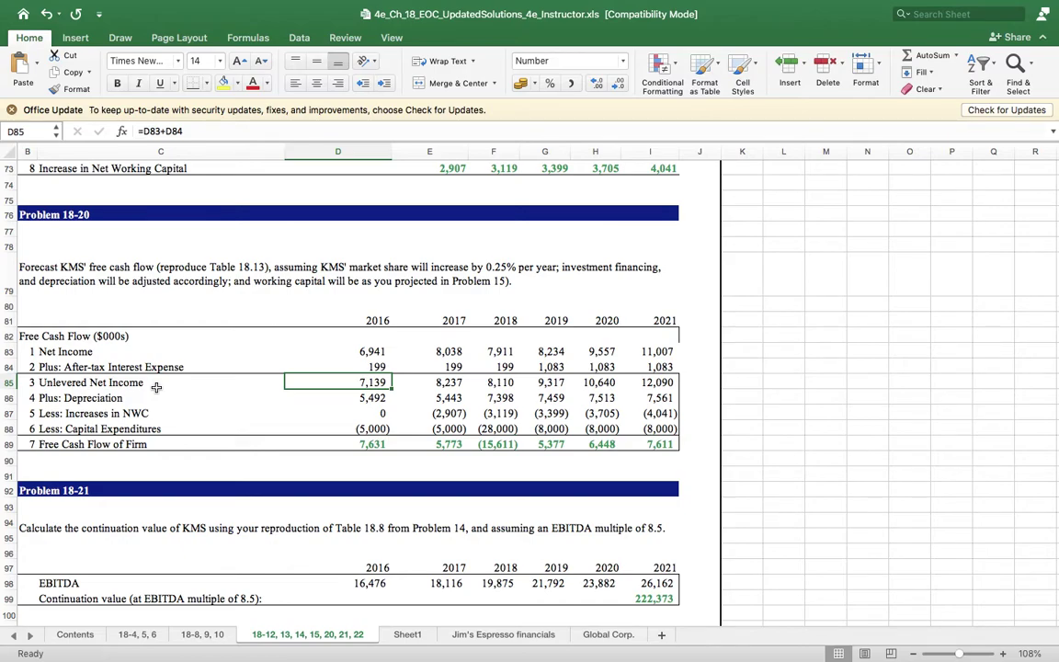
pyautogui.press('Down')
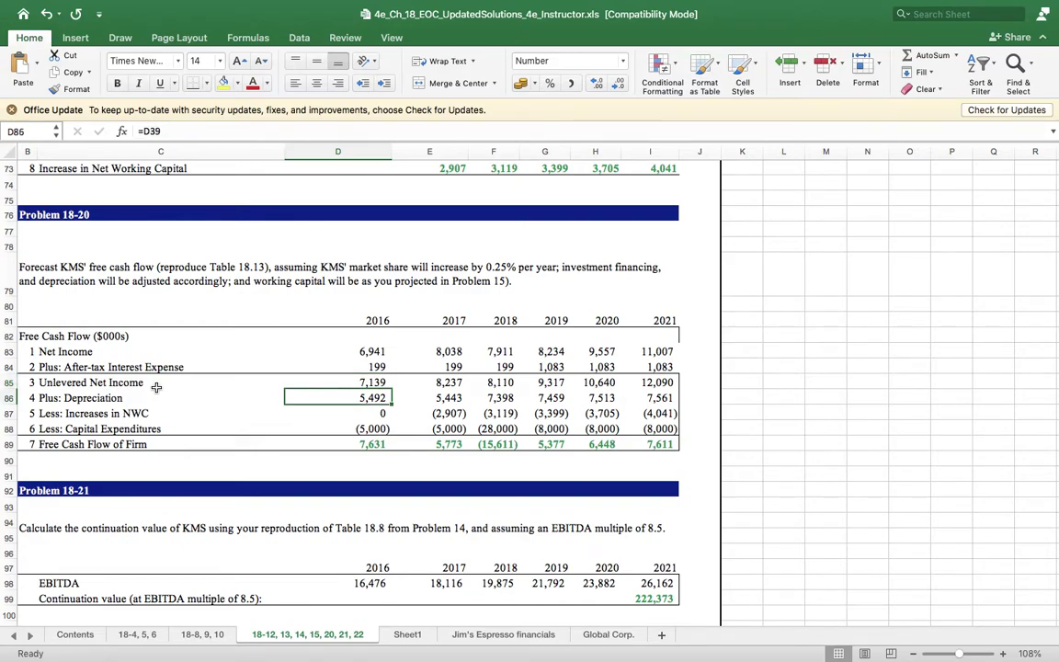
pyautogui.press('Down')
pyautogui.press('Right')
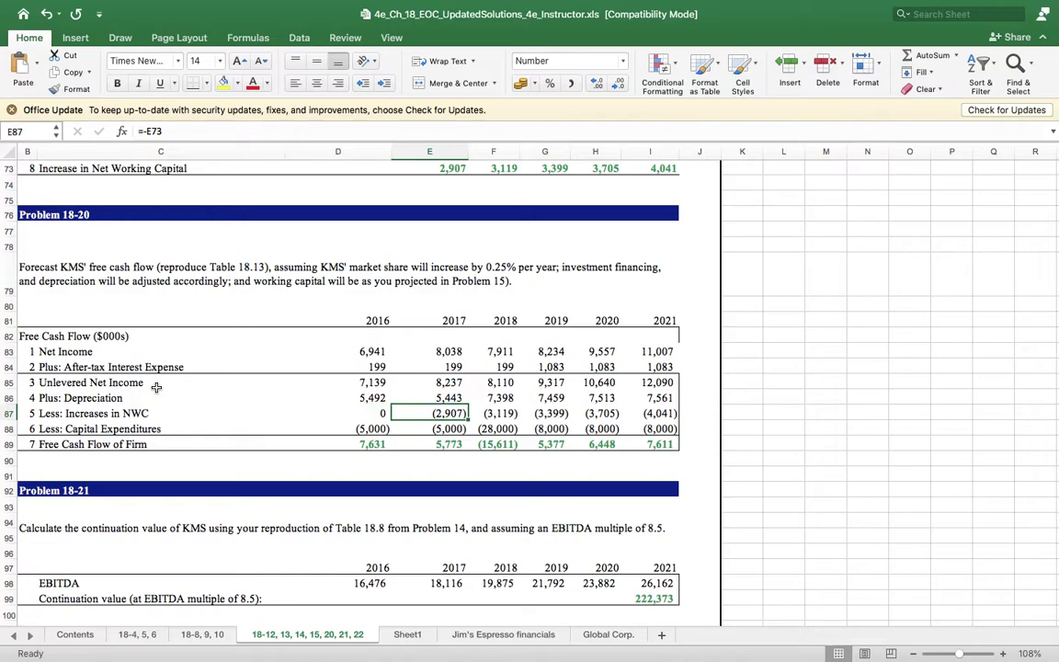
pyautogui.press('Left')
pyautogui.press('Down')
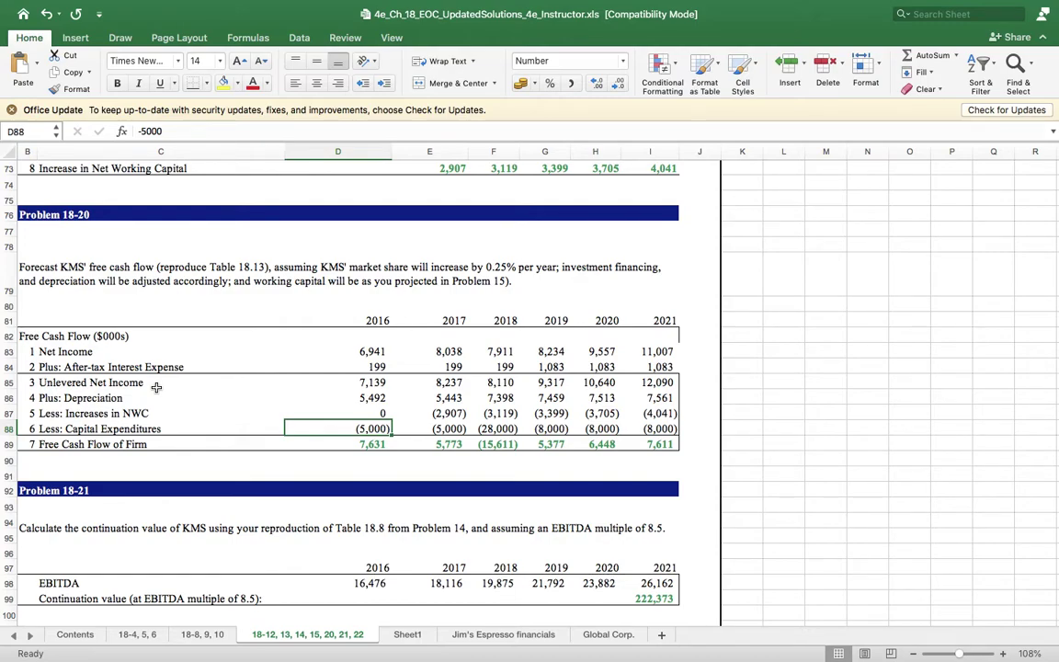
pyautogui.press('Down')
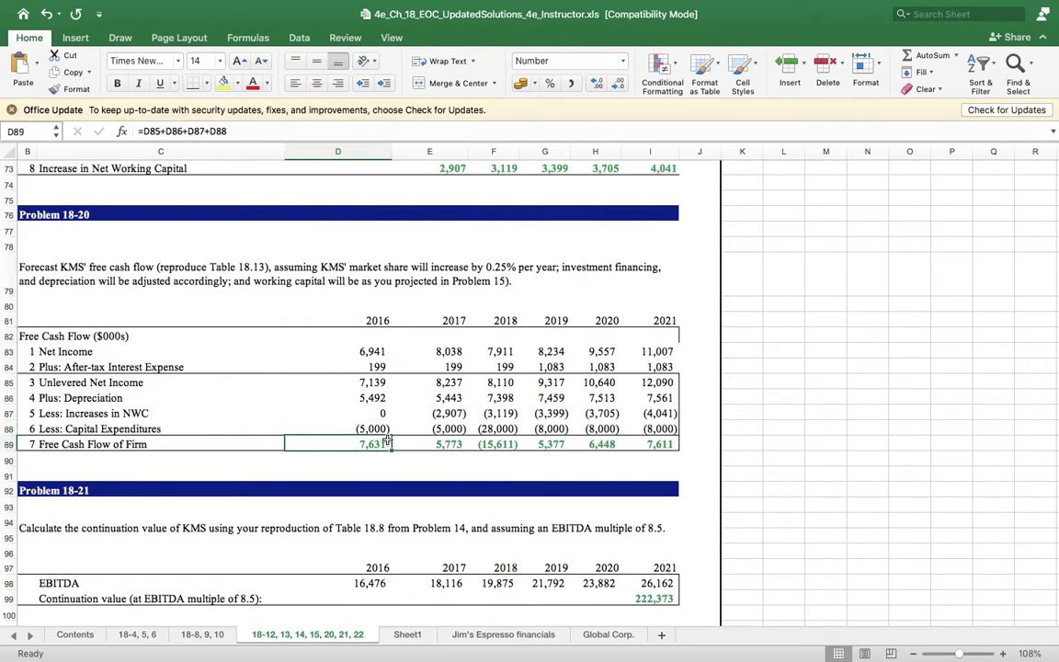
pyautogui.scroll(-4, 290, 405)
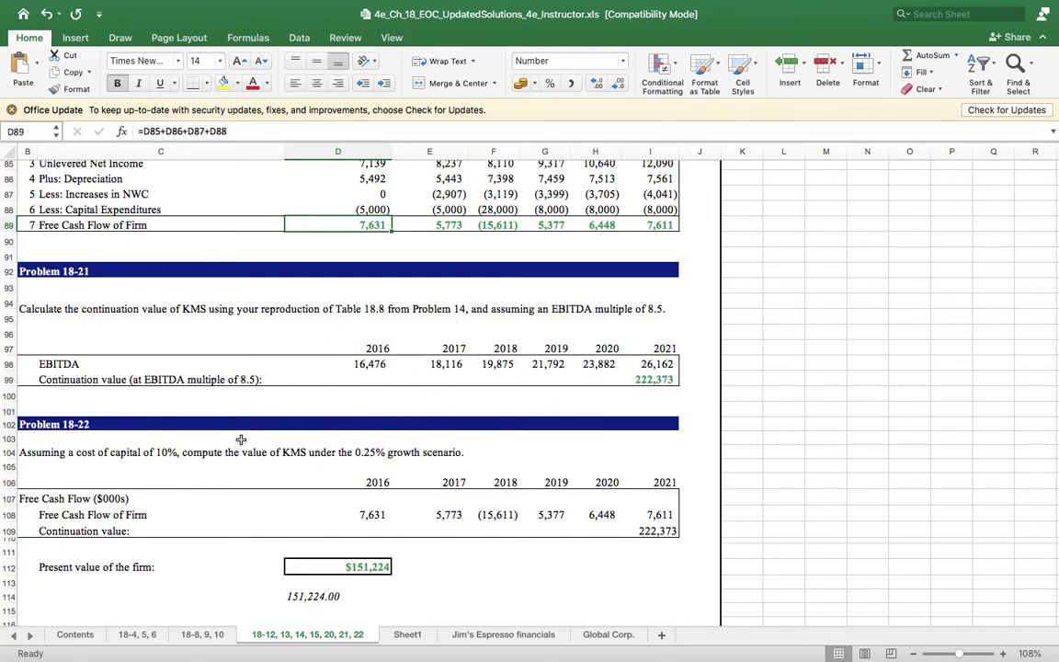
# Step: Clear the 2016 to 2021 EBITDA values in D98:I98 of Problem 18-21
pyautogui.click(99, 380)
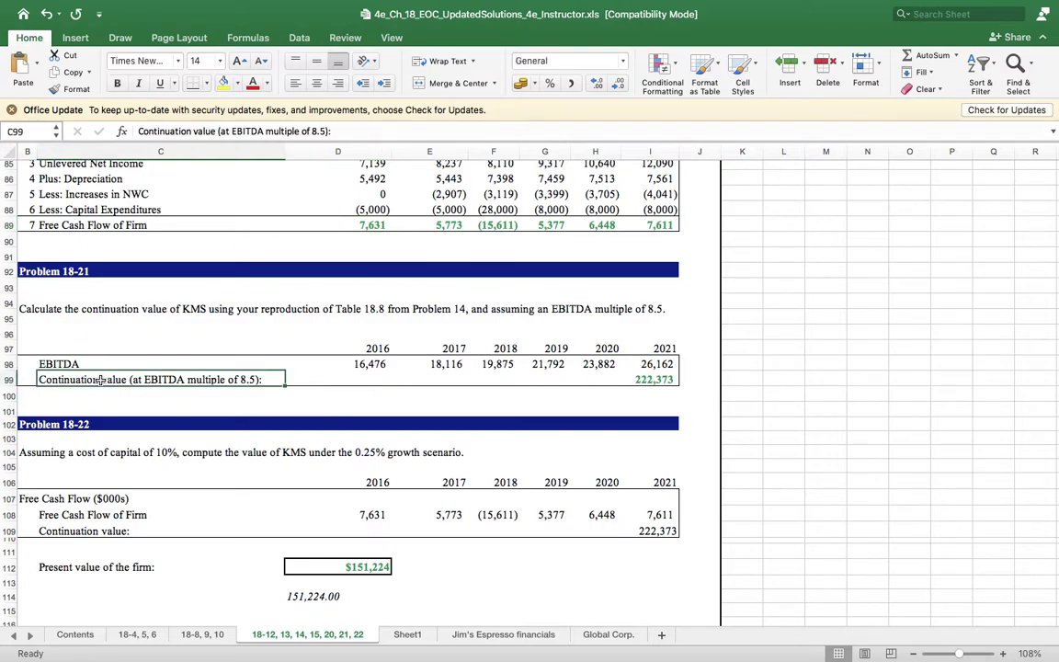
pyautogui.click(372, 364)
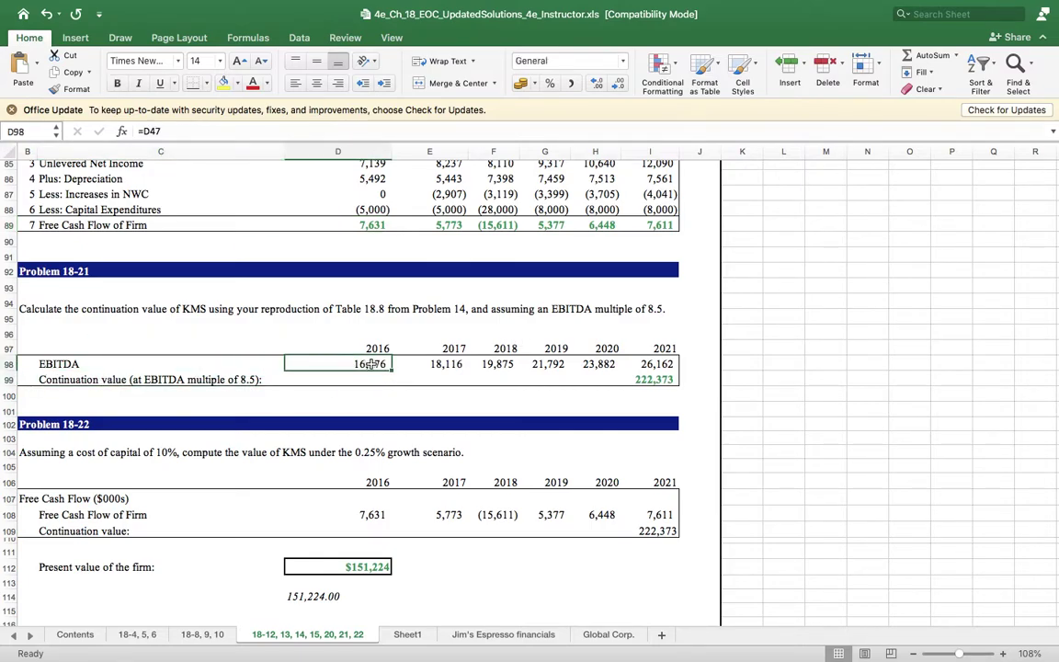
pyautogui.click(656, 364)
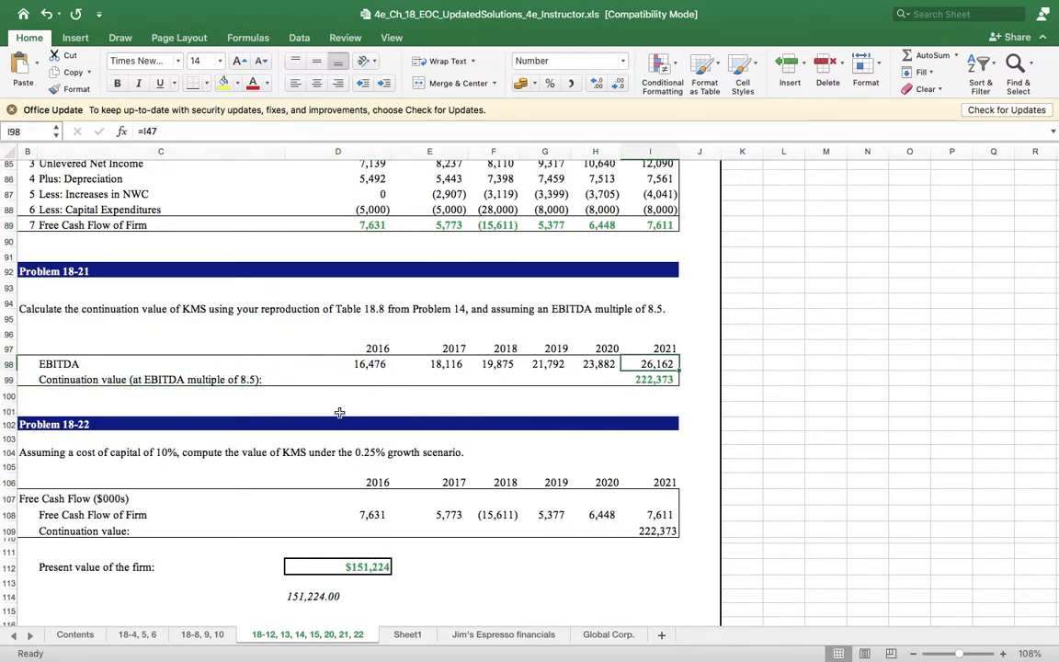
pyautogui.click(360, 365)
pyautogui.hotkey('shift', 'Right')
pyautogui.hotkey('shift', 'Right')
pyautogui.hotkey('shift', 'Right')
pyautogui.hotkey('shift', 'Right')
pyautogui.hotkey('shift', 'Right')
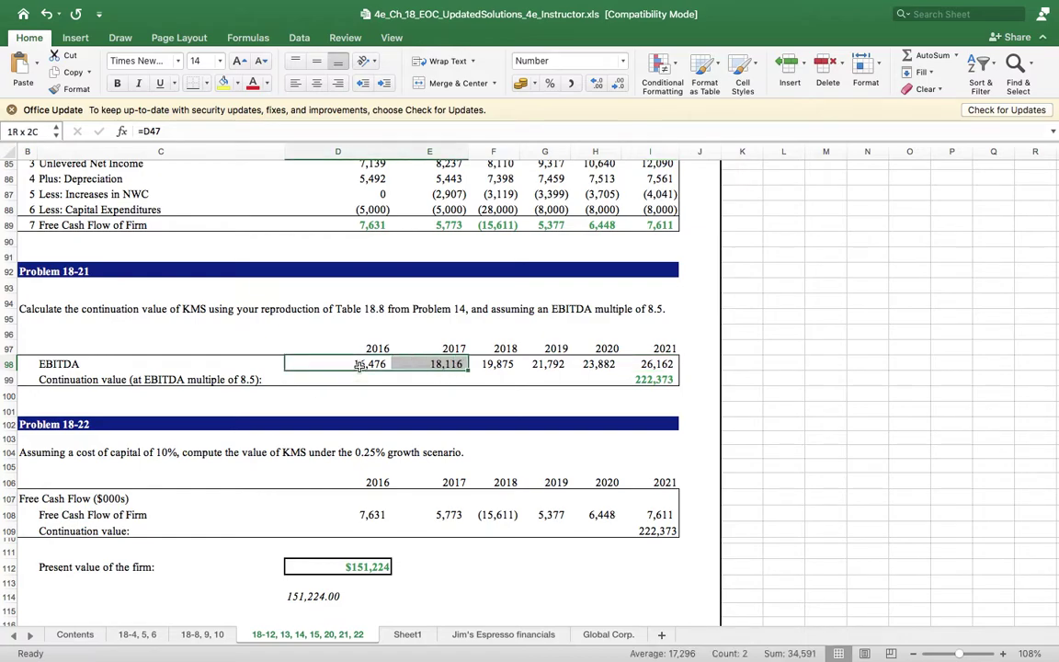
pyautogui.press('Delete')
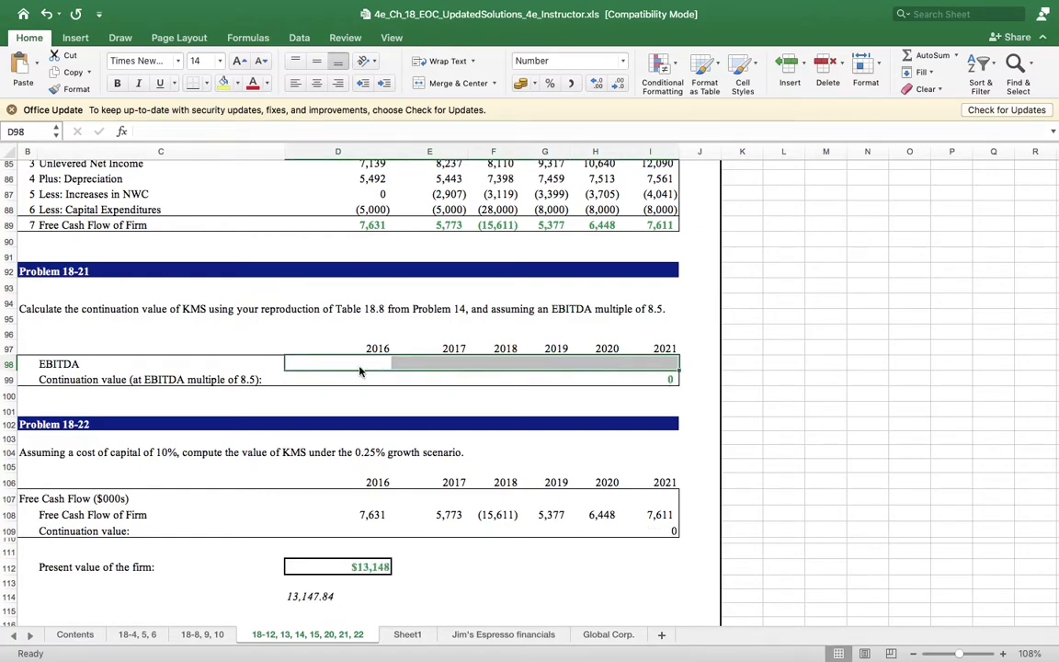
# Step: Link the 2016 EBITDA in D98 to the income statement with =D47
pyautogui.click(355, 367)
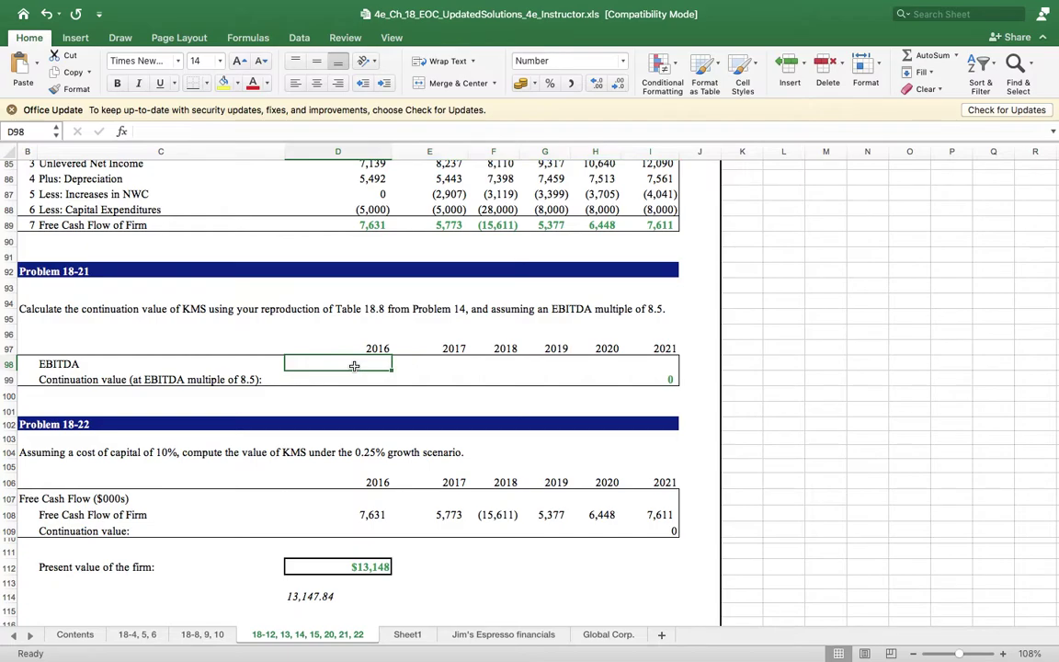
pyautogui.write('=')
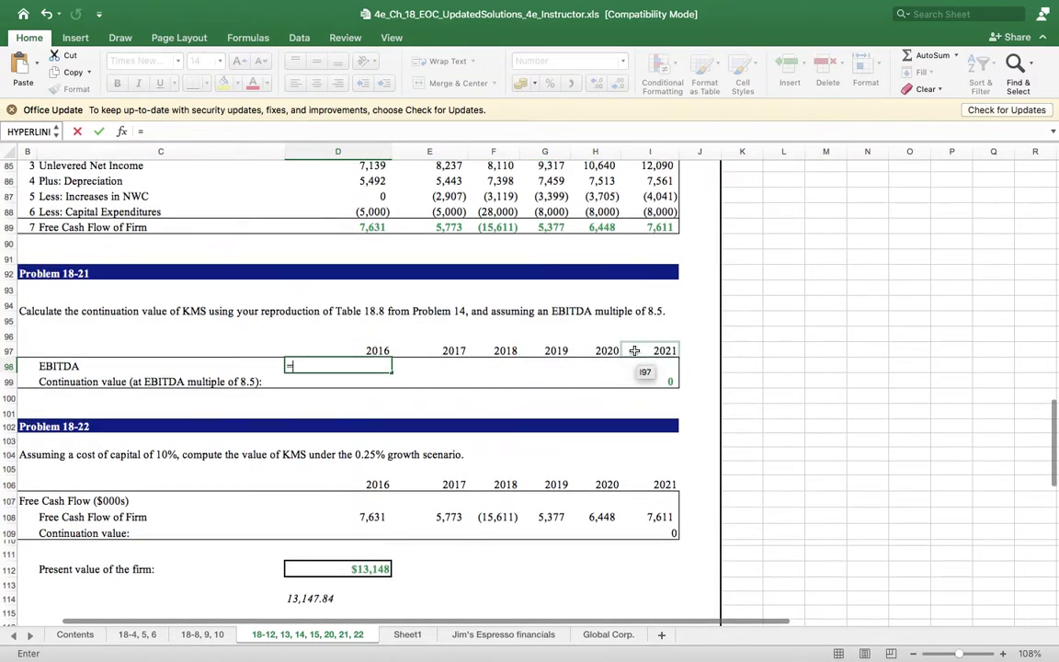
pyautogui.scroll(6, 635, 351)
pyautogui.scroll(9, 636, 351)
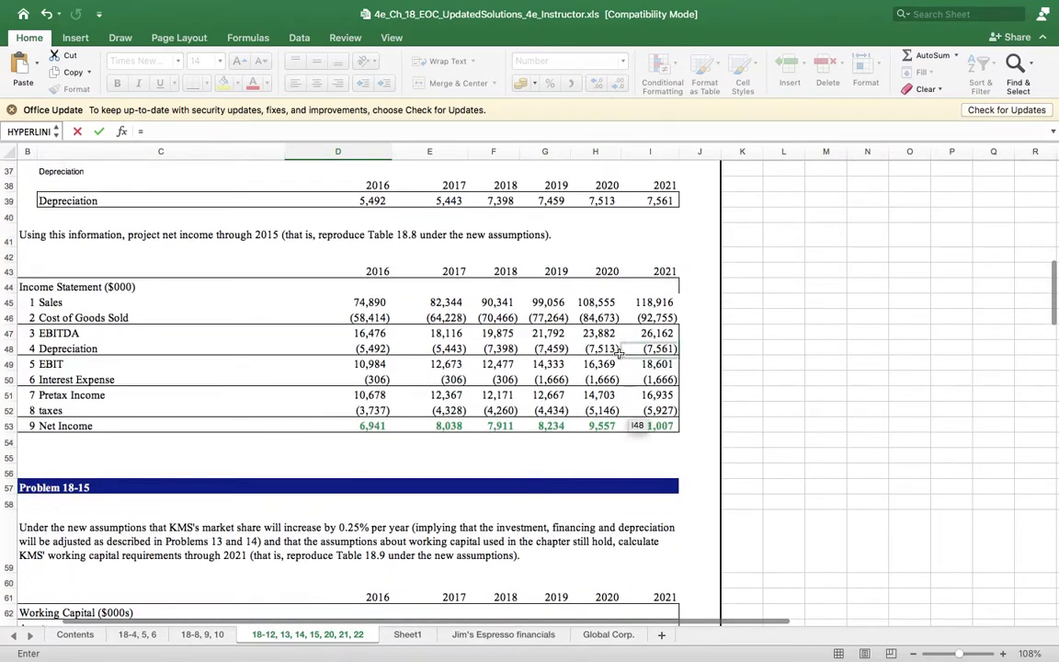
pyautogui.click(365, 334)
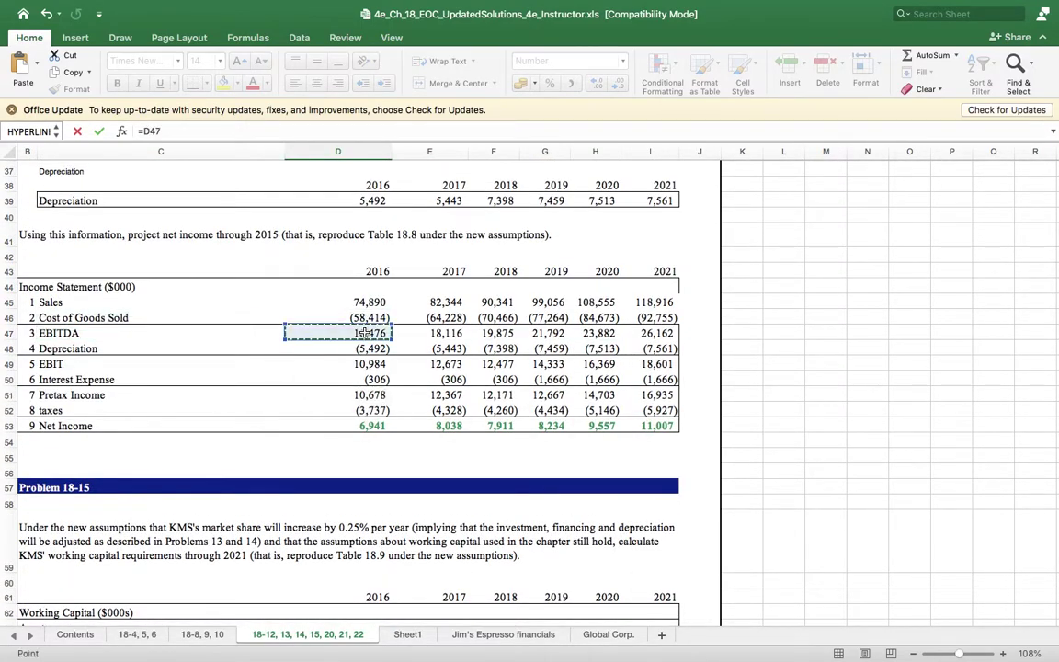
pyautogui.press('Return')
# Step: Fill the 2016 EBITDA link across to 2021 in D98:I98
pyautogui.click(371, 302)
pyautogui.hotkey('shift', 'Right')
pyautogui.hotkey('shift', 'Right')
pyautogui.hotkey('shift', 'Right')
pyautogui.hotkey('shift', 'Right')
pyautogui.hotkey('shift', 'Right')
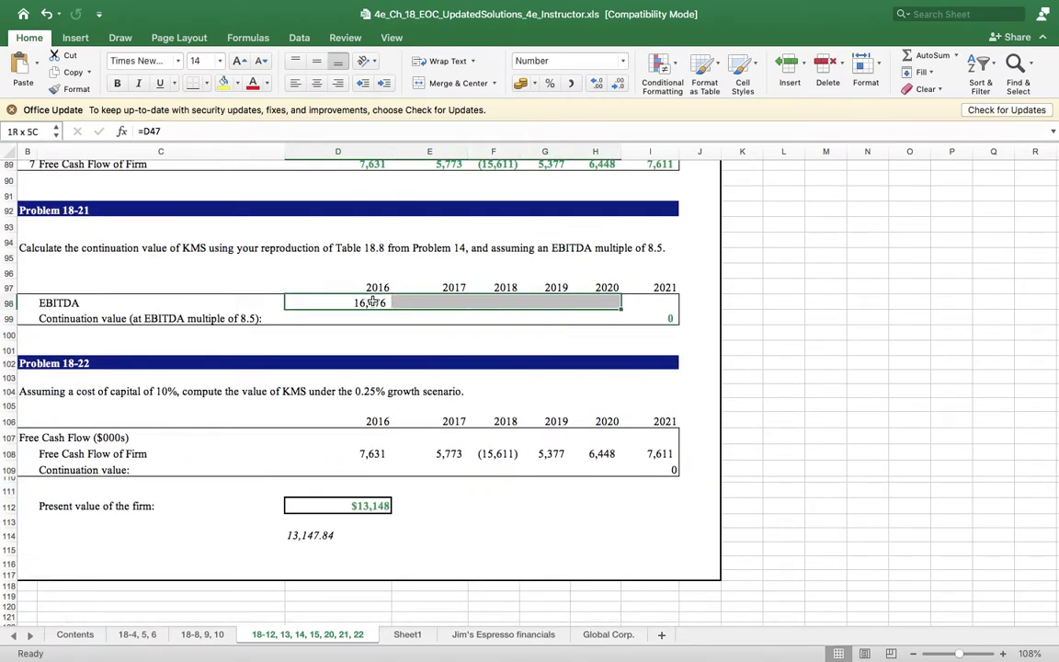
pyautogui.hotkey('ctrl', 'r')
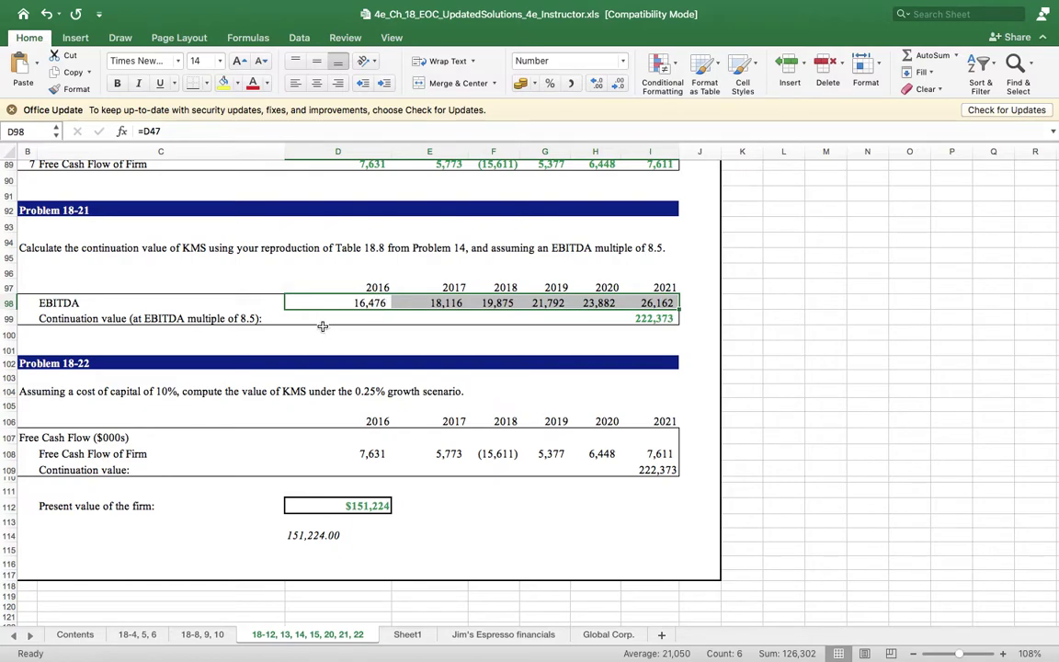
# Step: Enter the 2021 continuation value in I99 as EBITDA times the 8.5 multiple, =I98*8.5
pyautogui.click(663, 303)
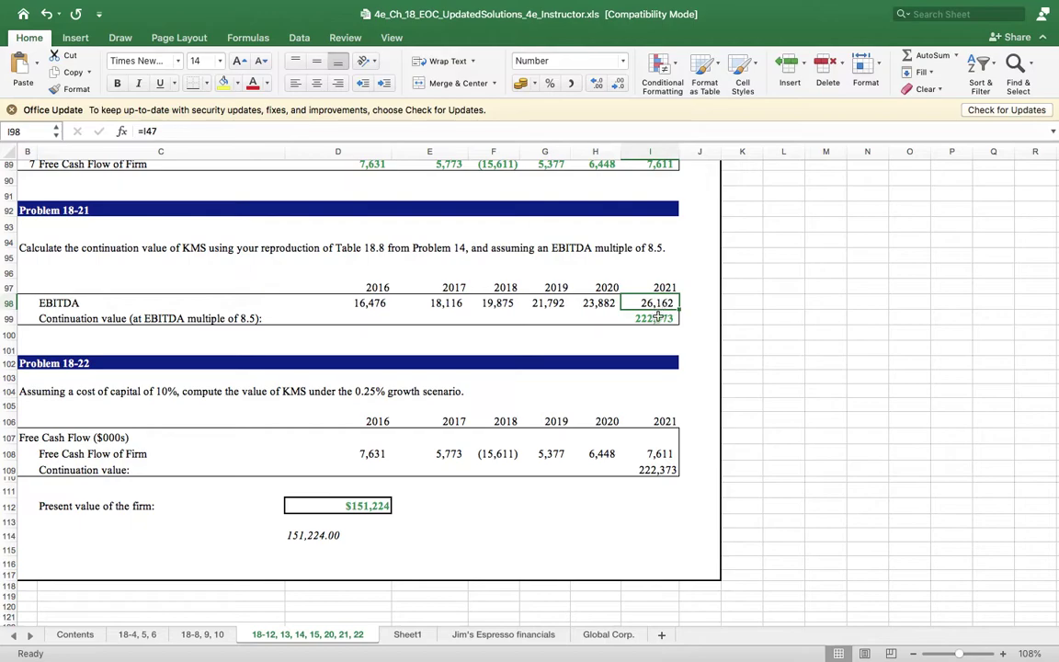
pyautogui.click(658, 317)
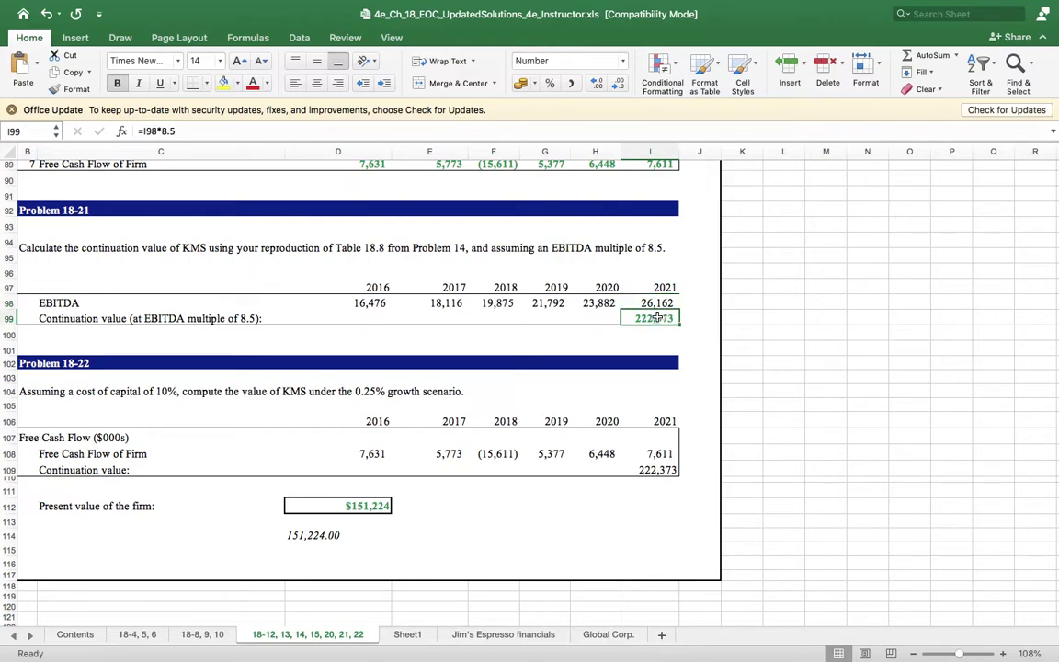
pyautogui.write('=')
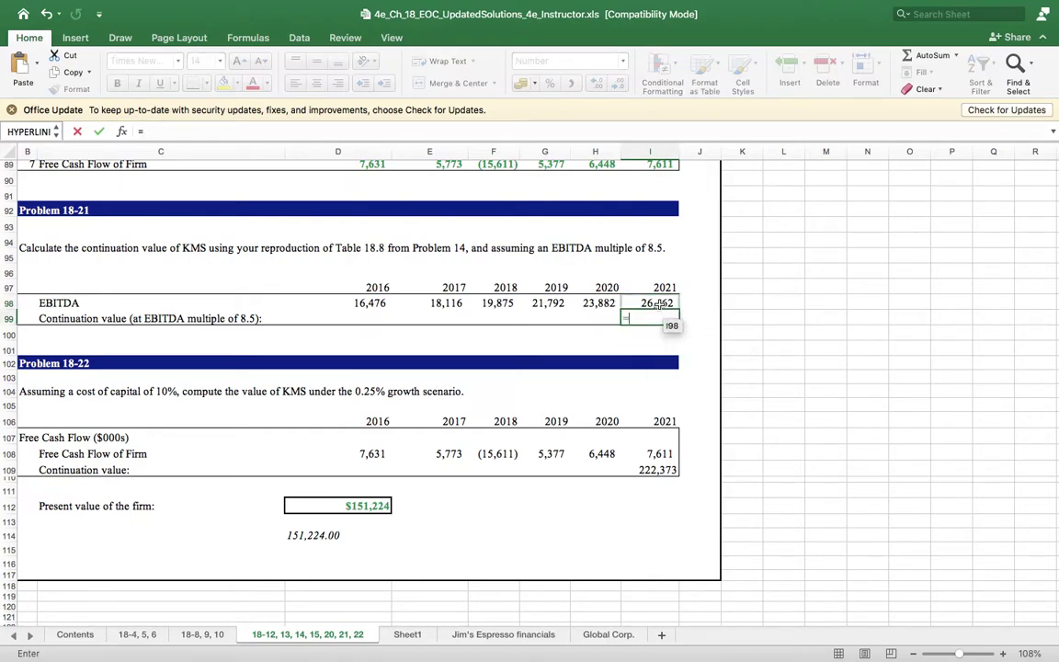
pyautogui.click(659, 303)
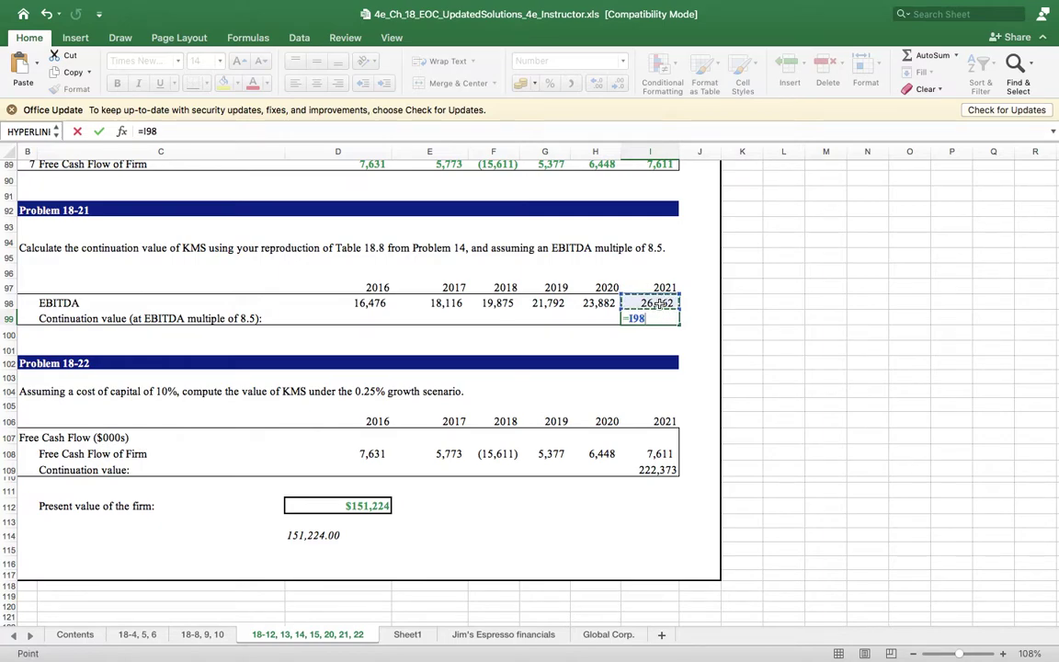
pyautogui.write('*')
pyautogui.press('Tab')
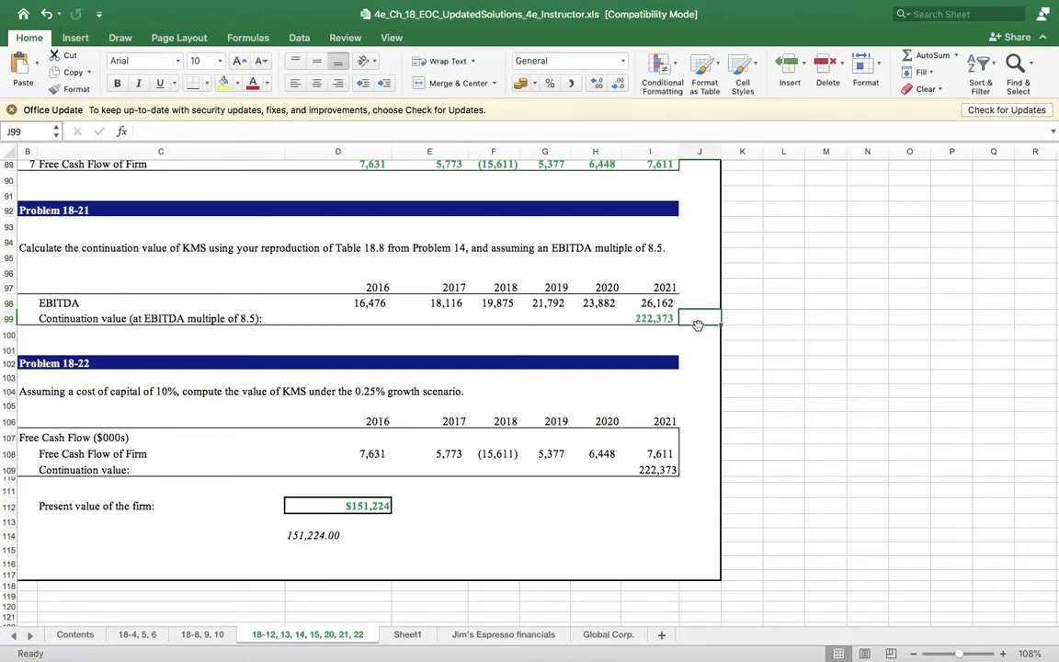
pyautogui.click(670, 319)
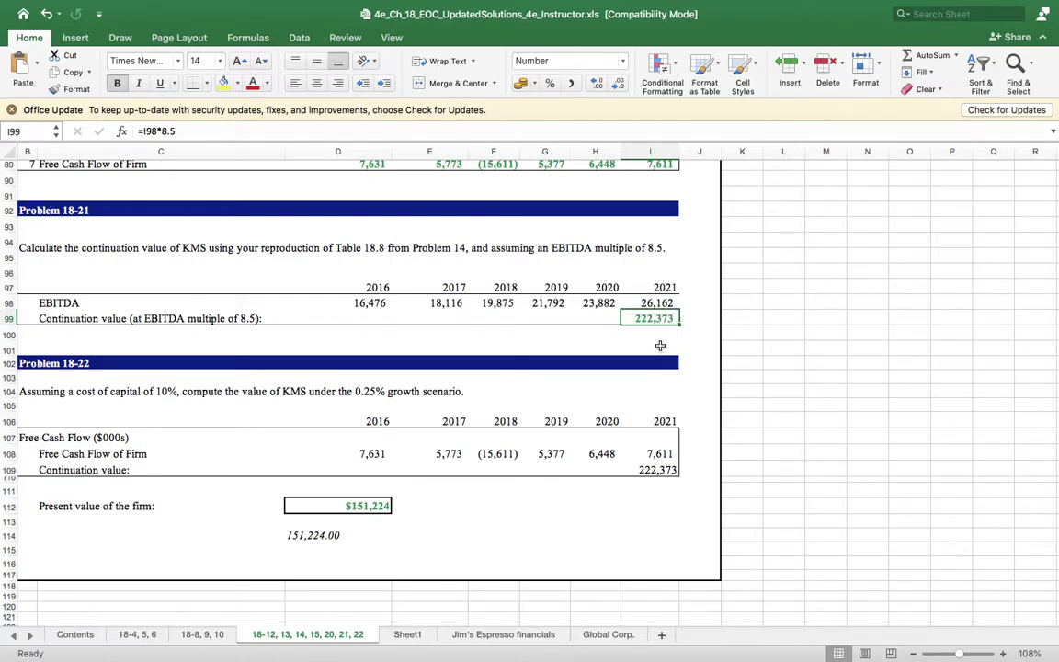
# Step: Check that the free cash flow and continuation value rows of Problem 18-22 link to their source cells in rows 89 and 99
pyautogui.click(370, 453)
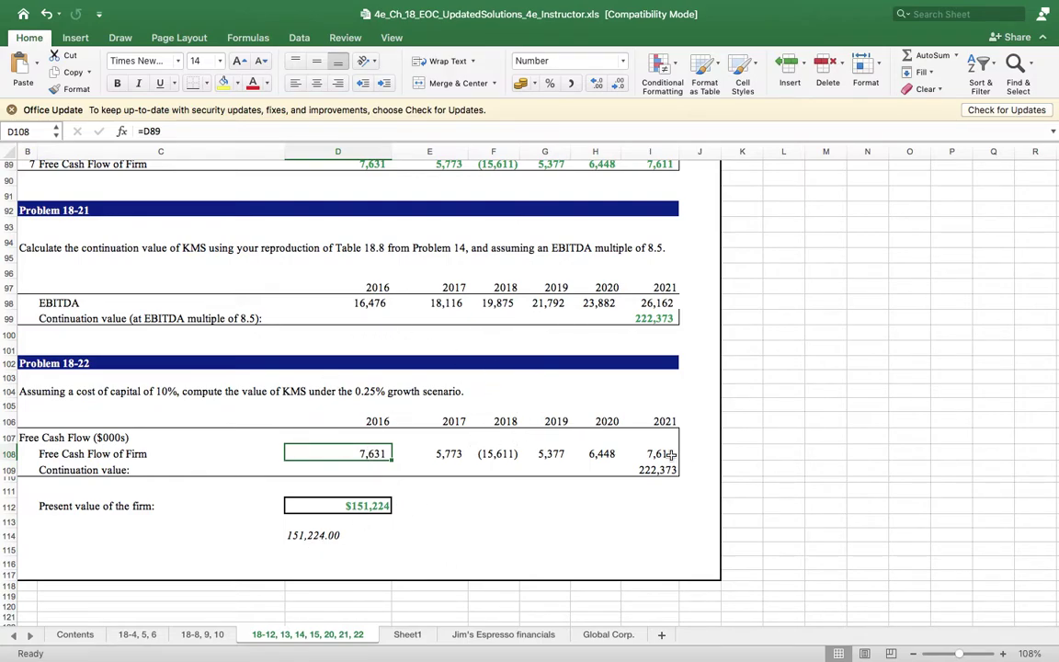
pyautogui.scroll(2, 602, 405)
pyautogui.click(368, 231)
pyautogui.click(660, 231)
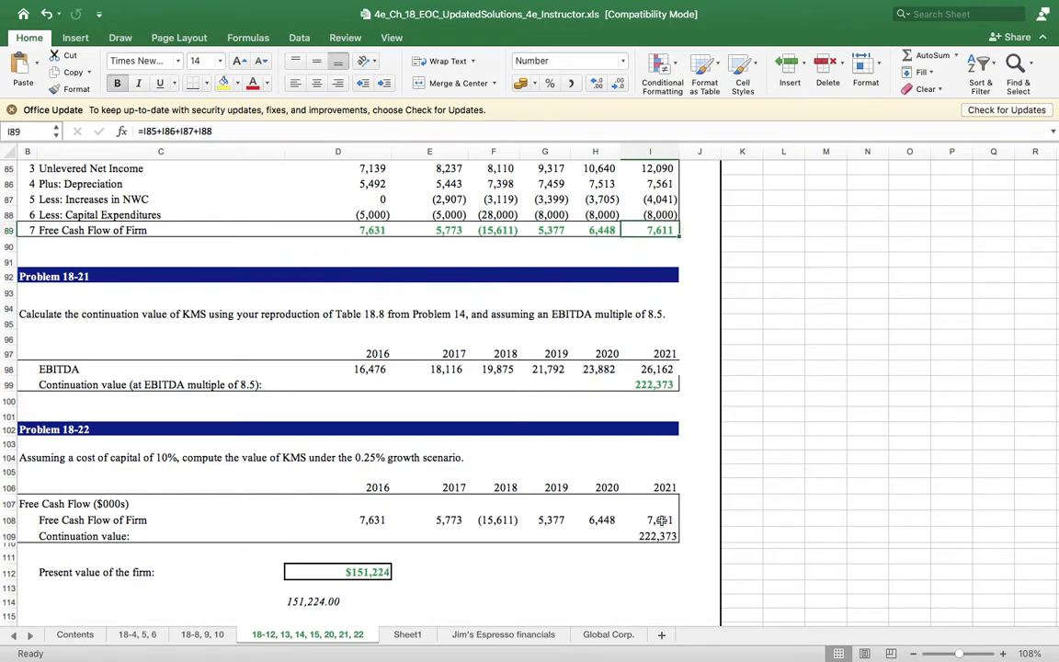
pyautogui.click(660, 520)
pyautogui.scroll(-5, 660, 520)
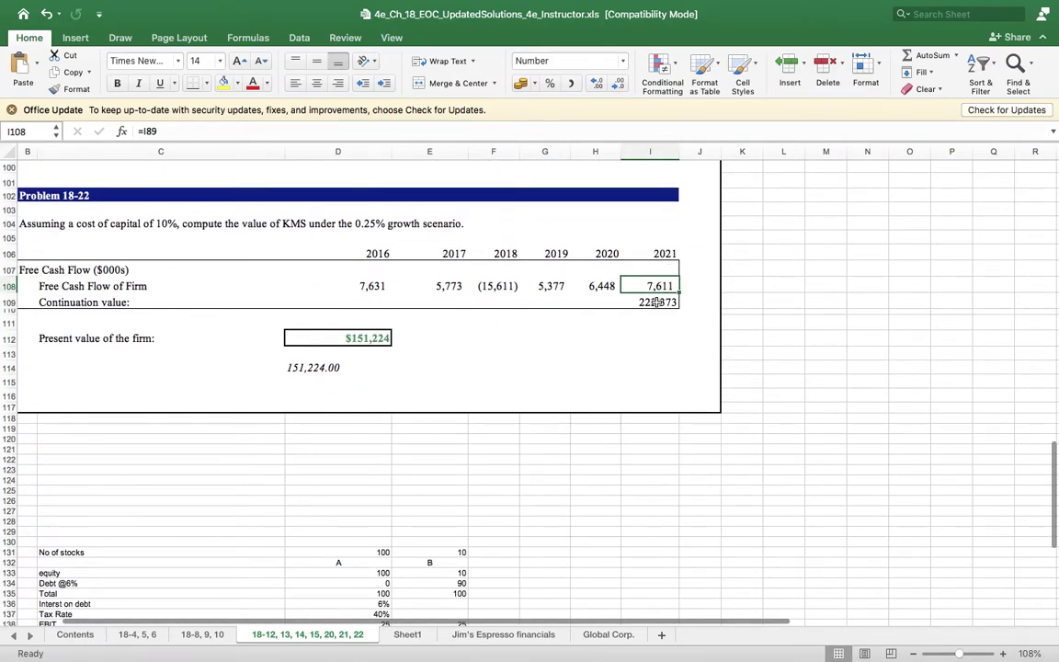
pyautogui.click(654, 302)
pyautogui.scroll(2, 643, 276)
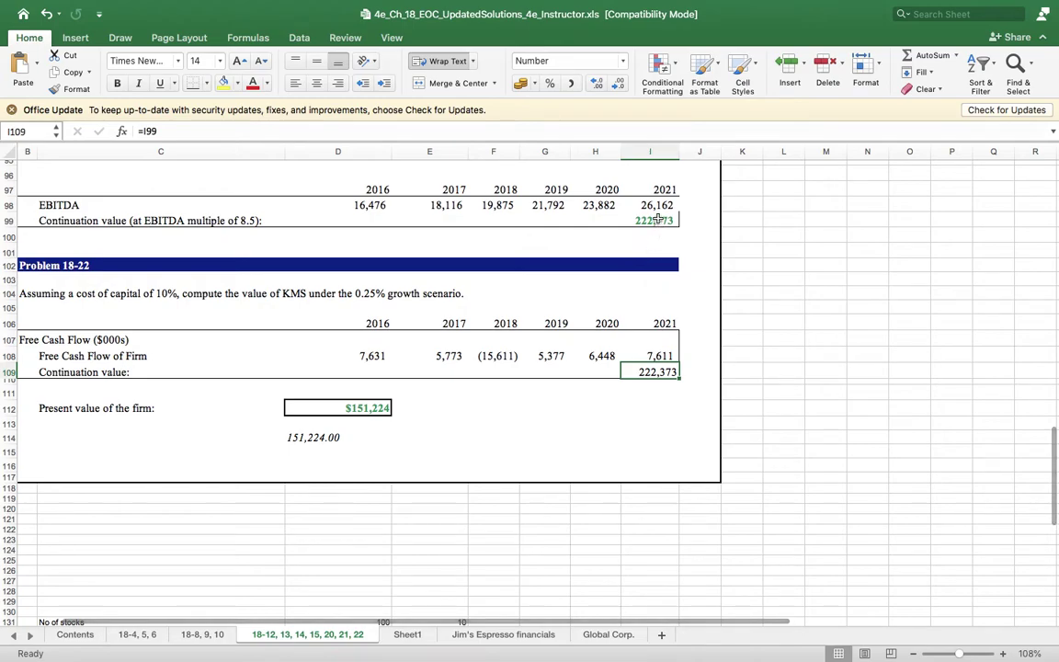
pyautogui.click(649, 221)
pyautogui.click(655, 371)
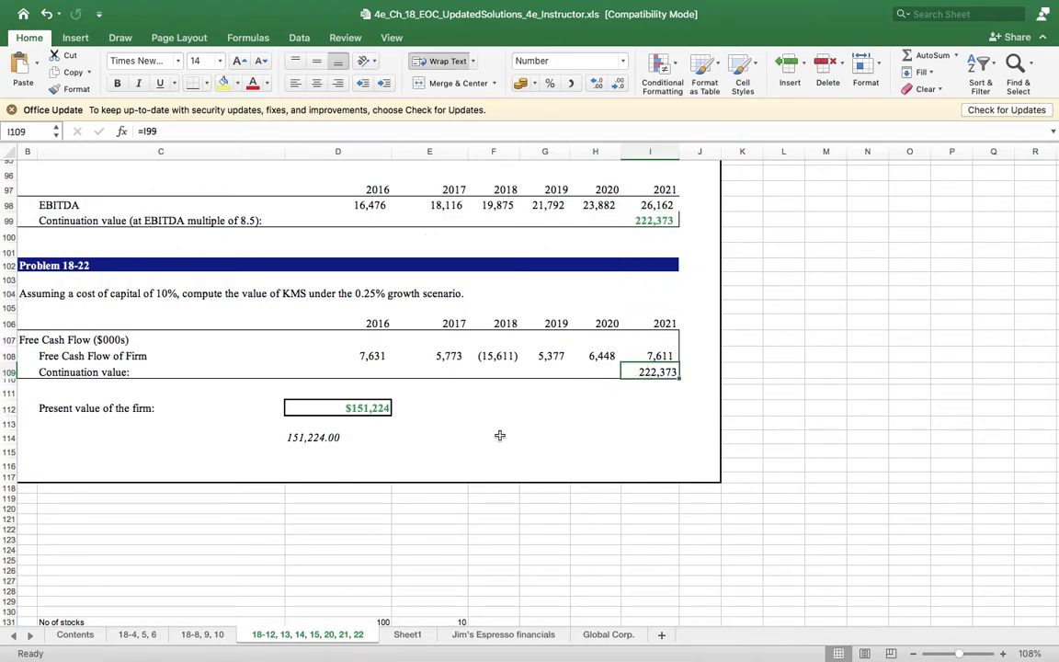
pyautogui.click(354, 406)
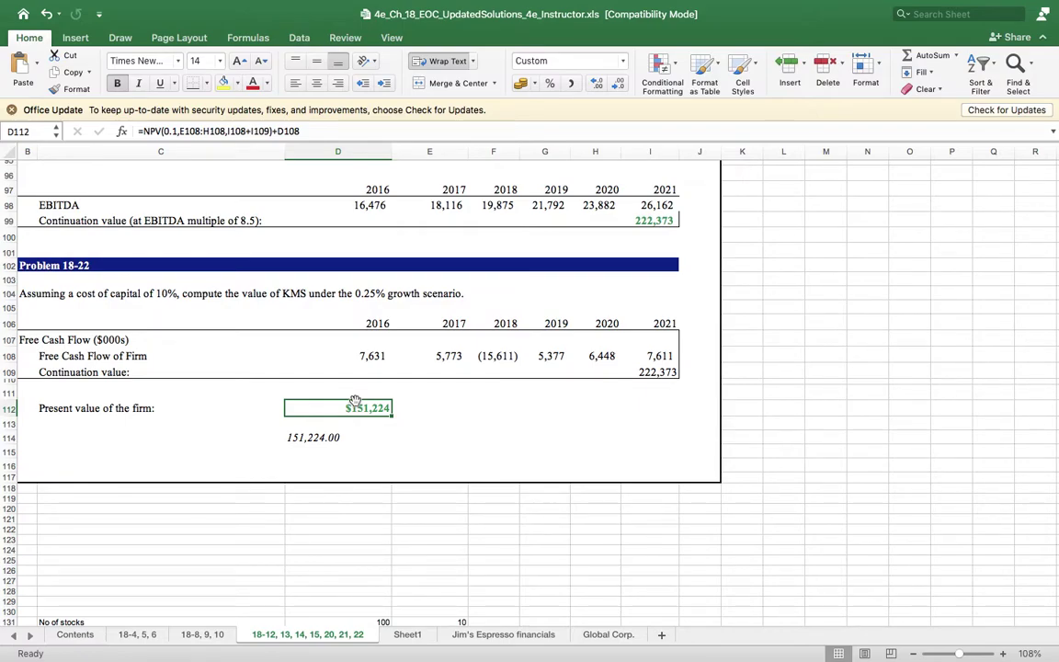
pyautogui.write('=')
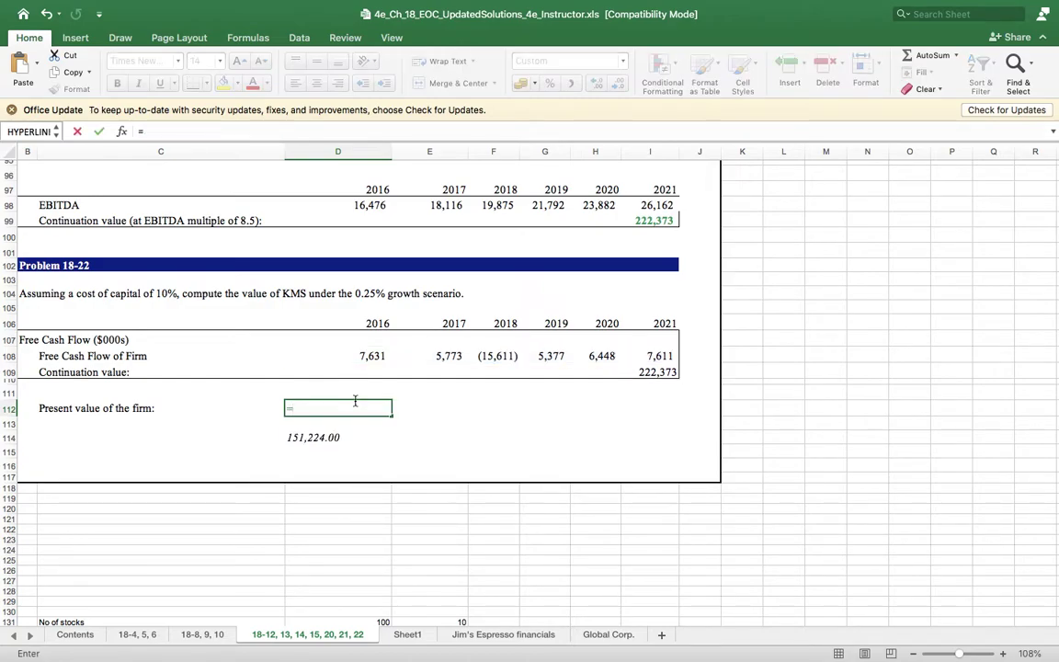
pyautogui.write('np')
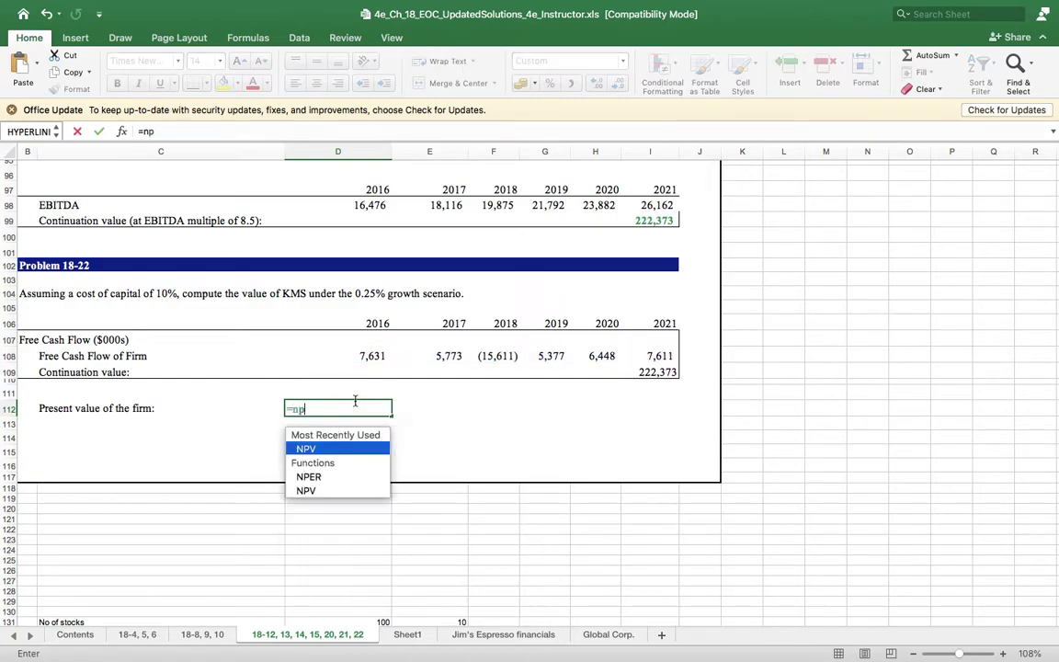
pyautogui.press('BackSpace')
pyautogui.press('Escape')
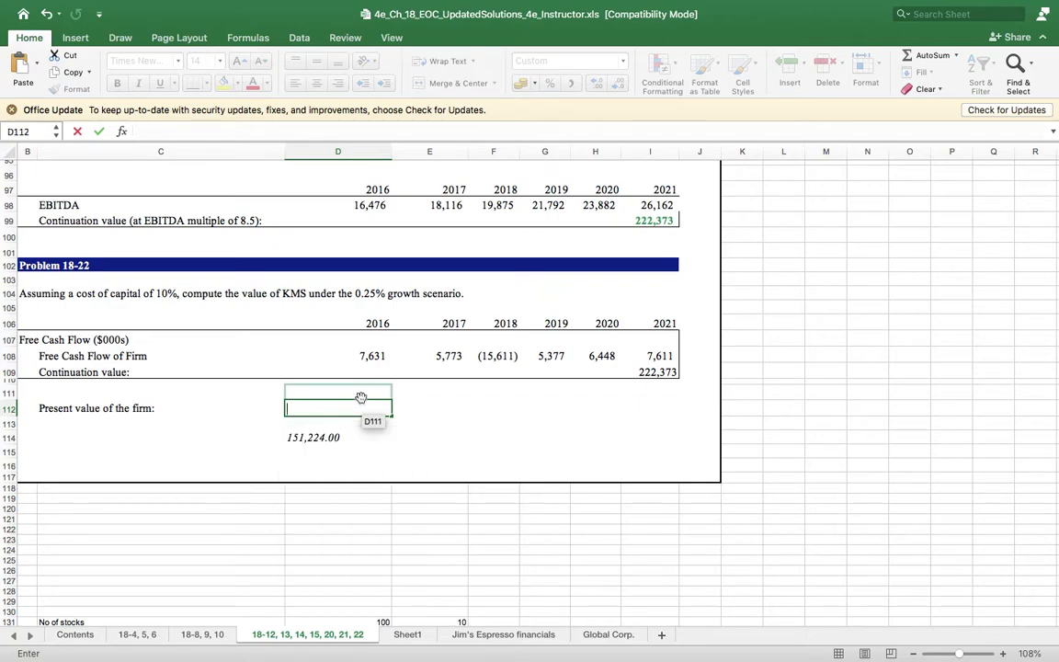
pyautogui.doubleClick(361, 401)
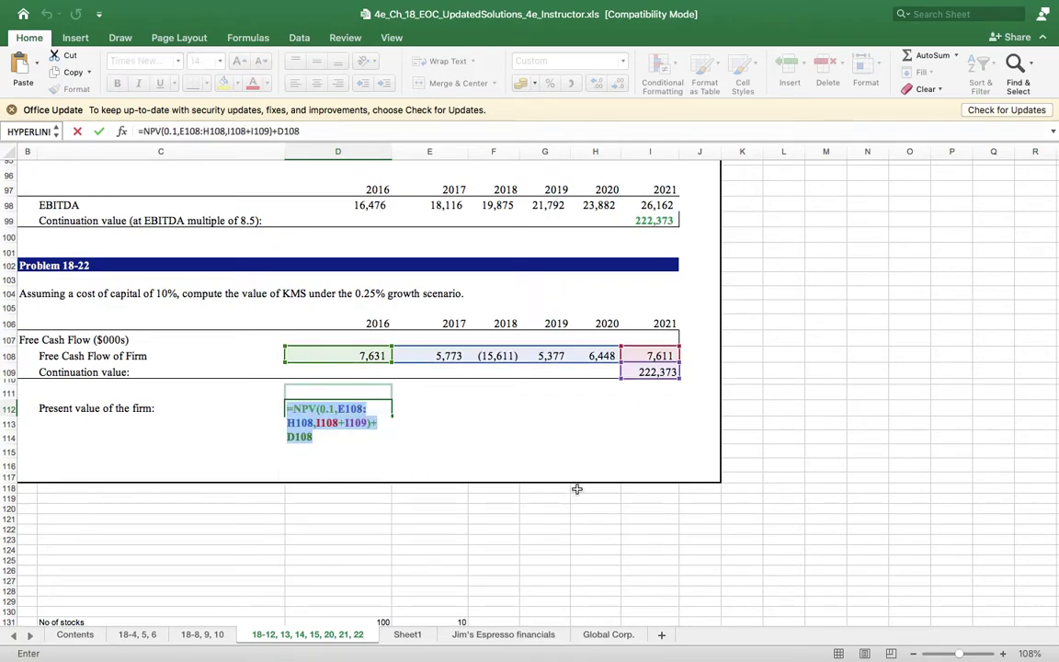
pyautogui.press('Return')
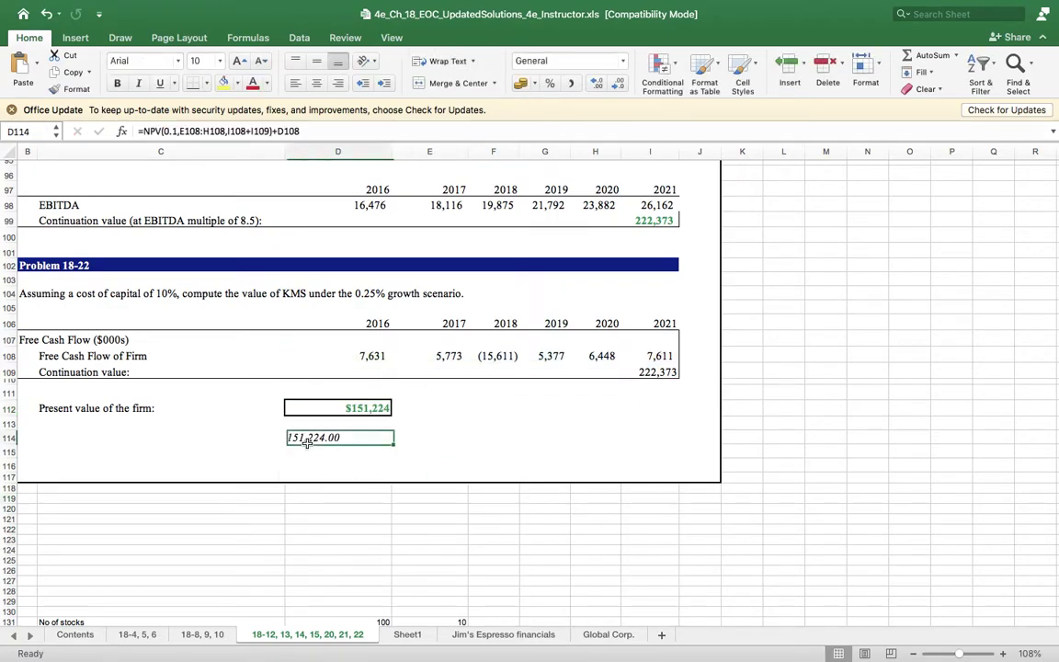
# Step: Undo the last entry in the present value cell D112 of Problem 18-22
pyautogui.click(304, 439)
pyautogui.click(379, 396)
pyautogui.click(381, 408)
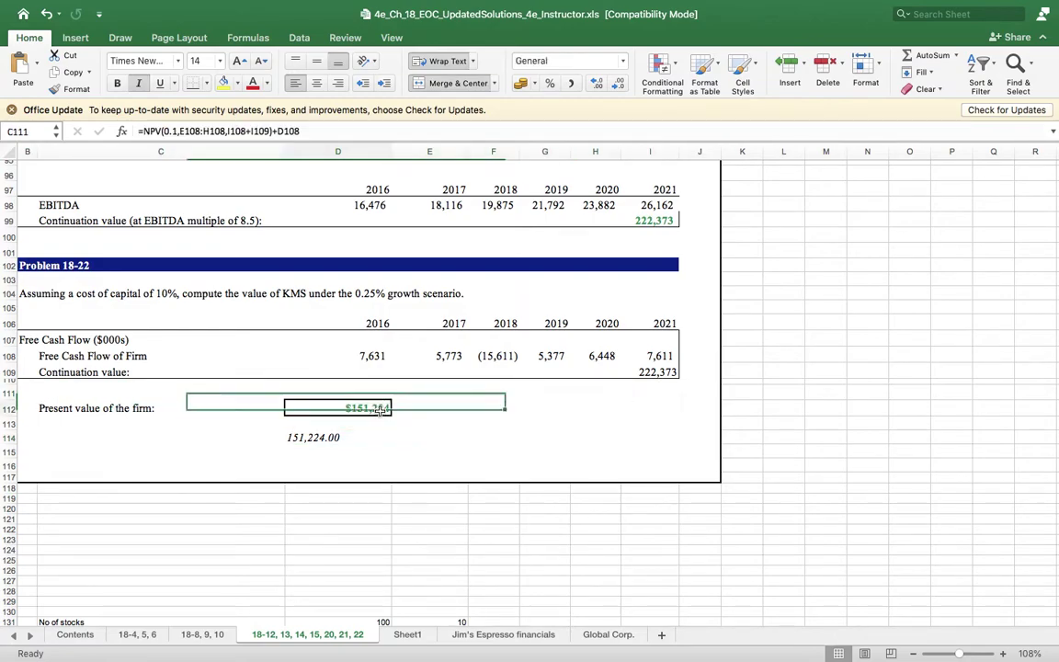
pyautogui.press('super+z')
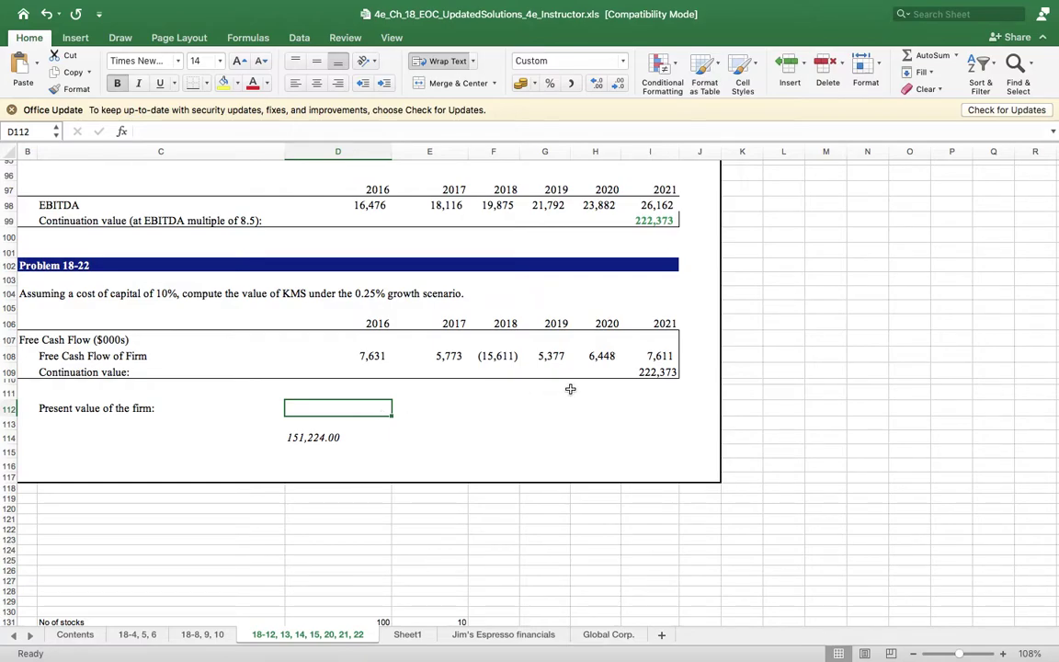
# Step: Recompute the 2021 continuation value in J99, beside the existing figure, with =I98*8.5
pyautogui.click(832, 353)
pyautogui.click(656, 222)
pyautogui.click(754, 222)
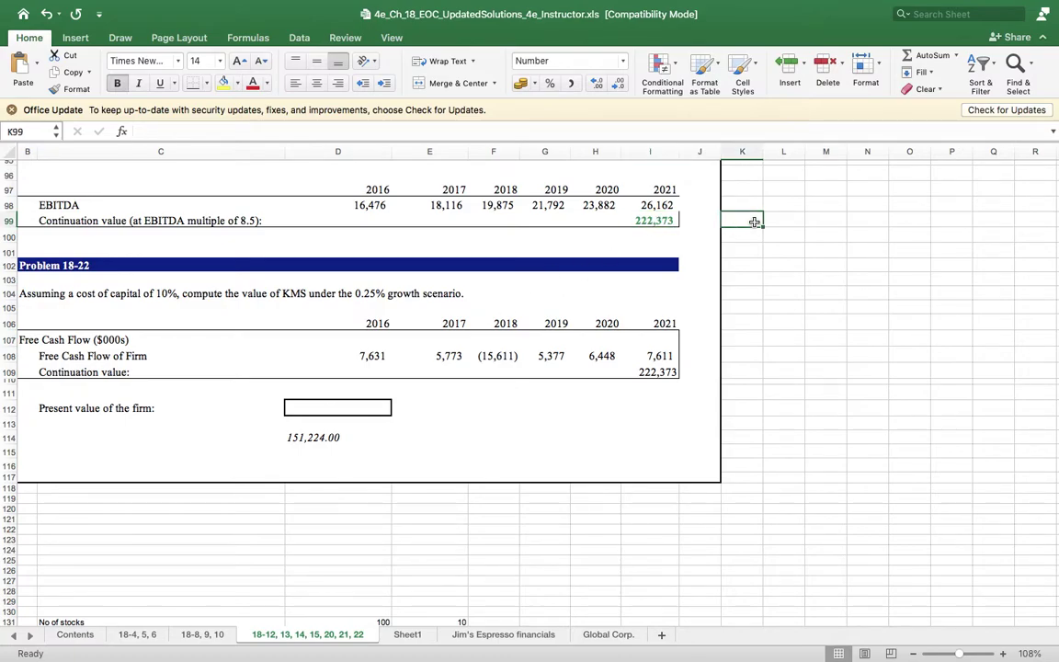
pyautogui.scroll(3, 754, 225)
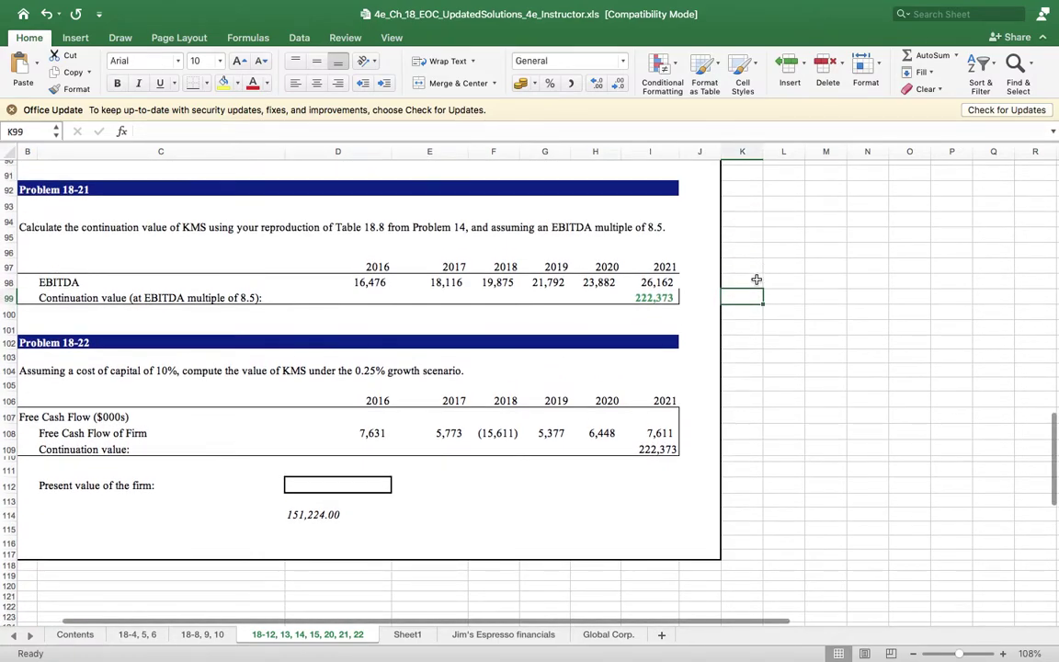
pyautogui.click(701, 300)
pyautogui.write('=')
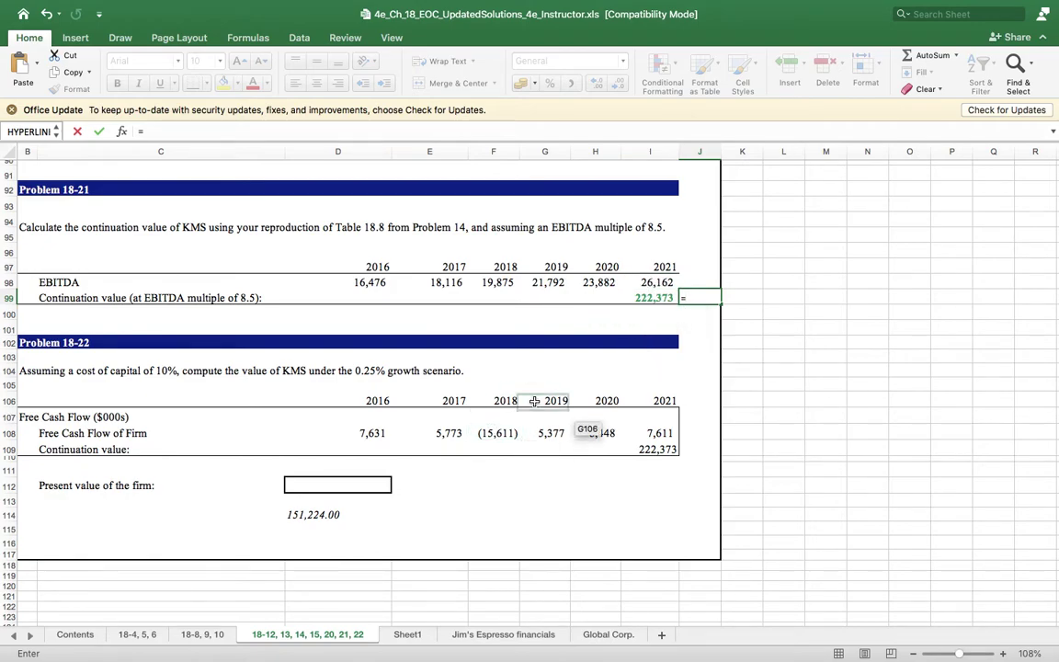
pyautogui.click(654, 284)
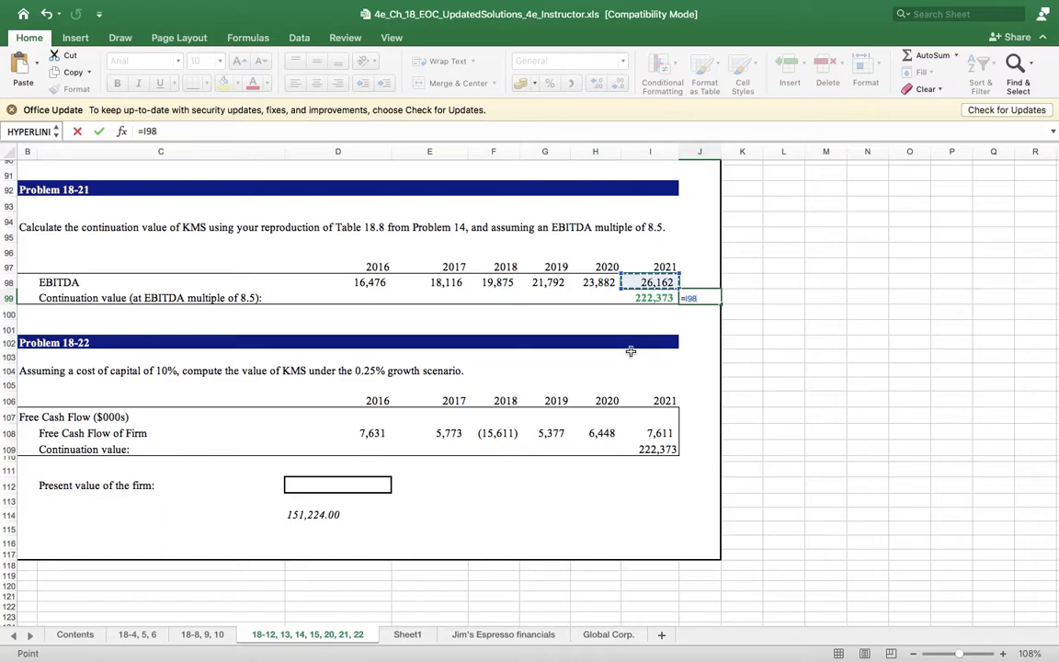
pyautogui.write('*')
pyautogui.press('Tab')
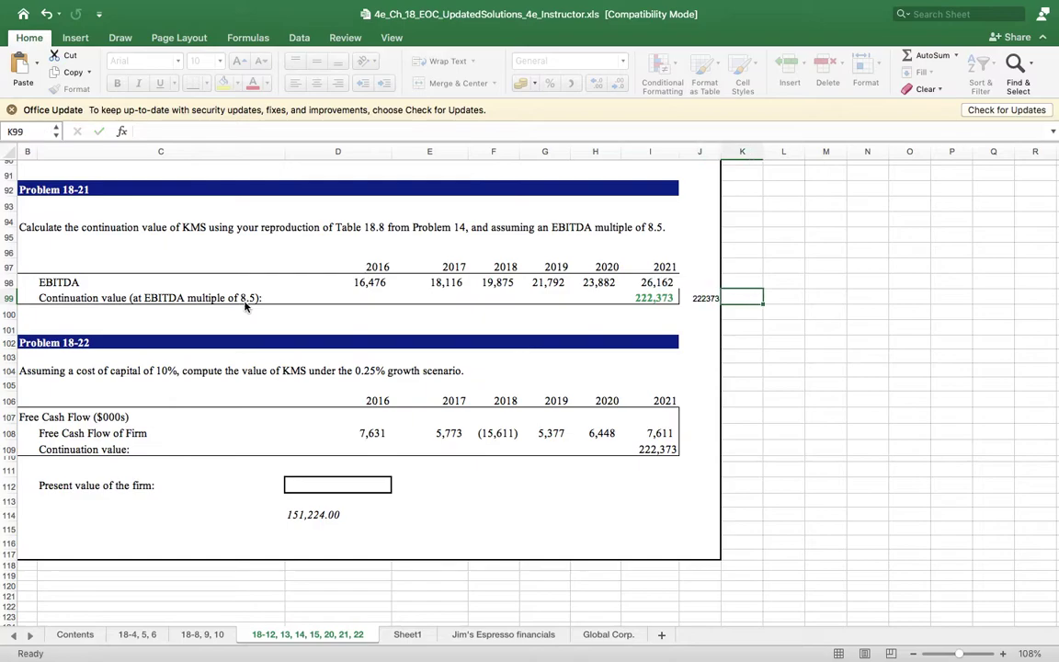
pyautogui.click(701, 298)
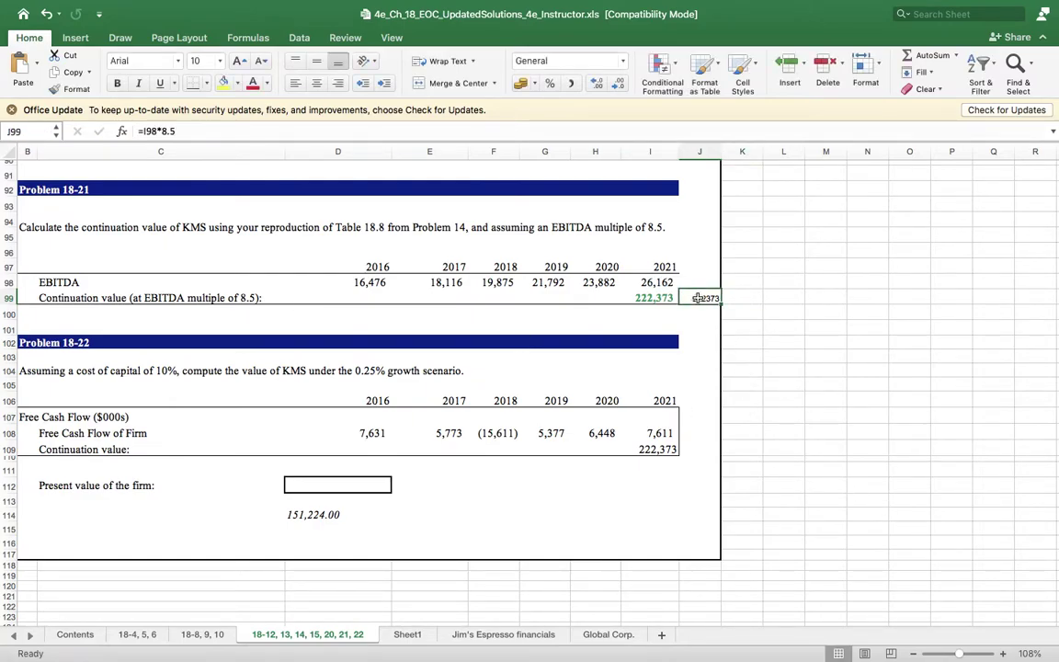
# Step: Compute the present value of the firm in D112 with =NPV(10%,E108:H108,I108+I109)+D108
pyautogui.click(324, 487)
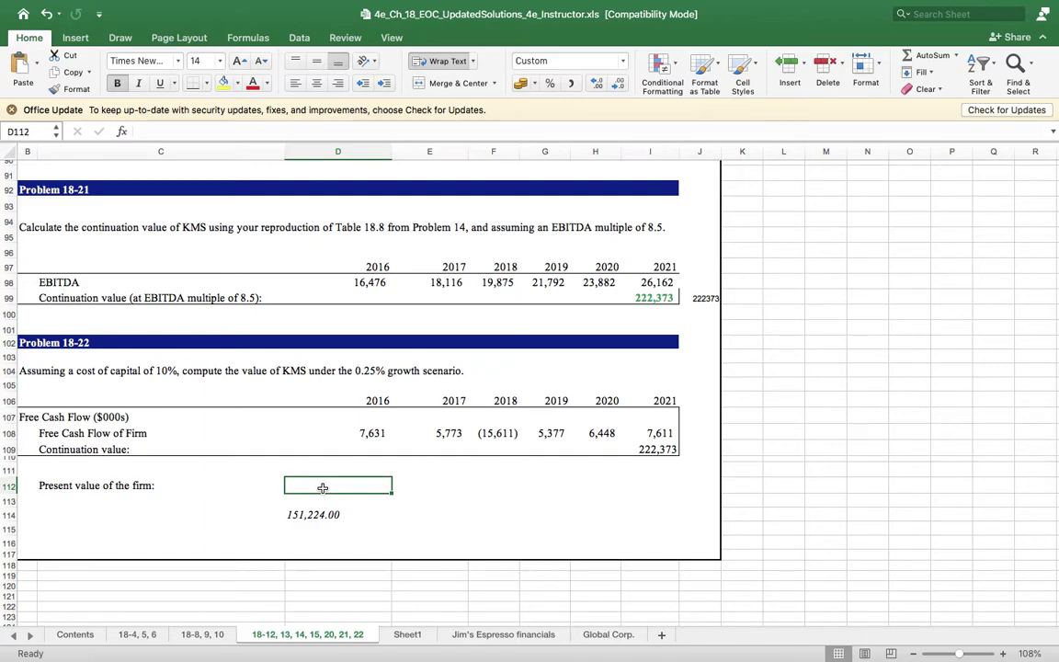
pyautogui.write('=npv')
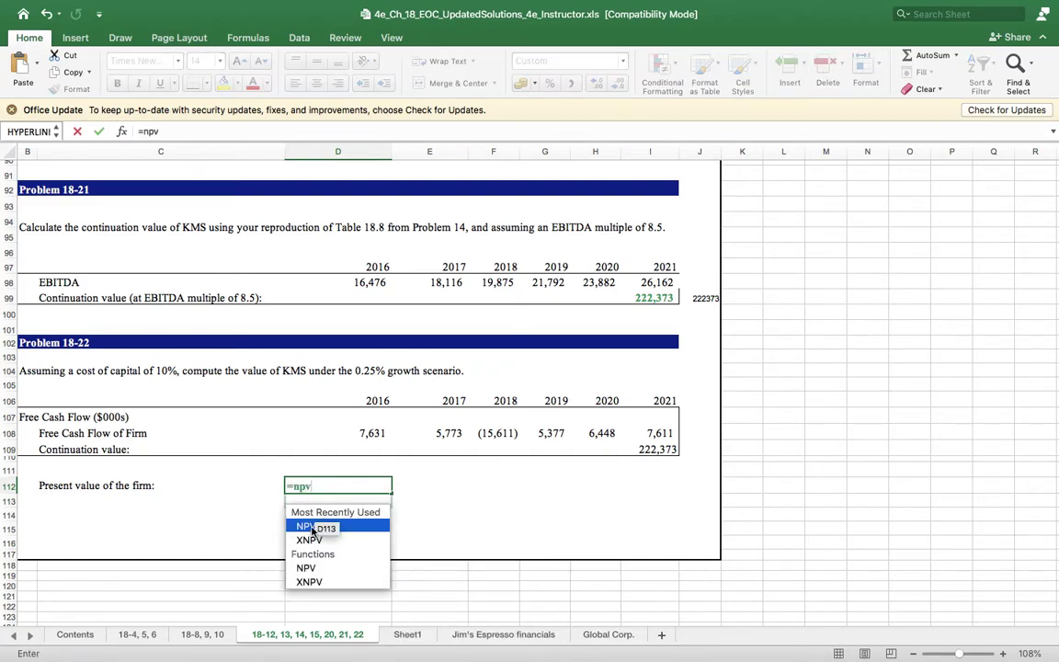
pyautogui.doubleClick(314, 527)
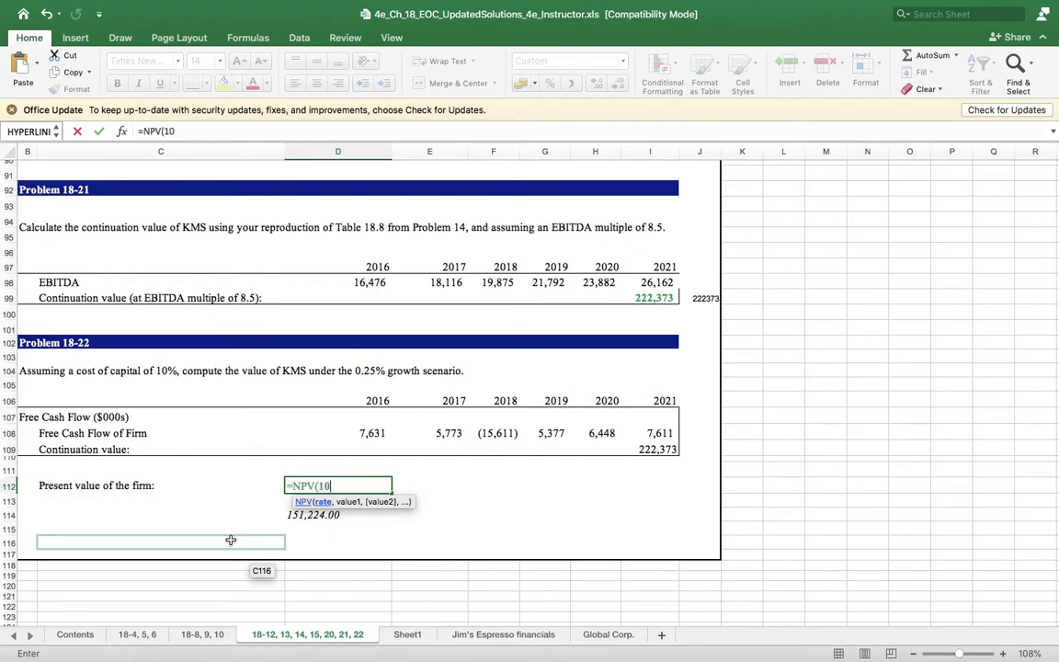
pyautogui.write('10%,')
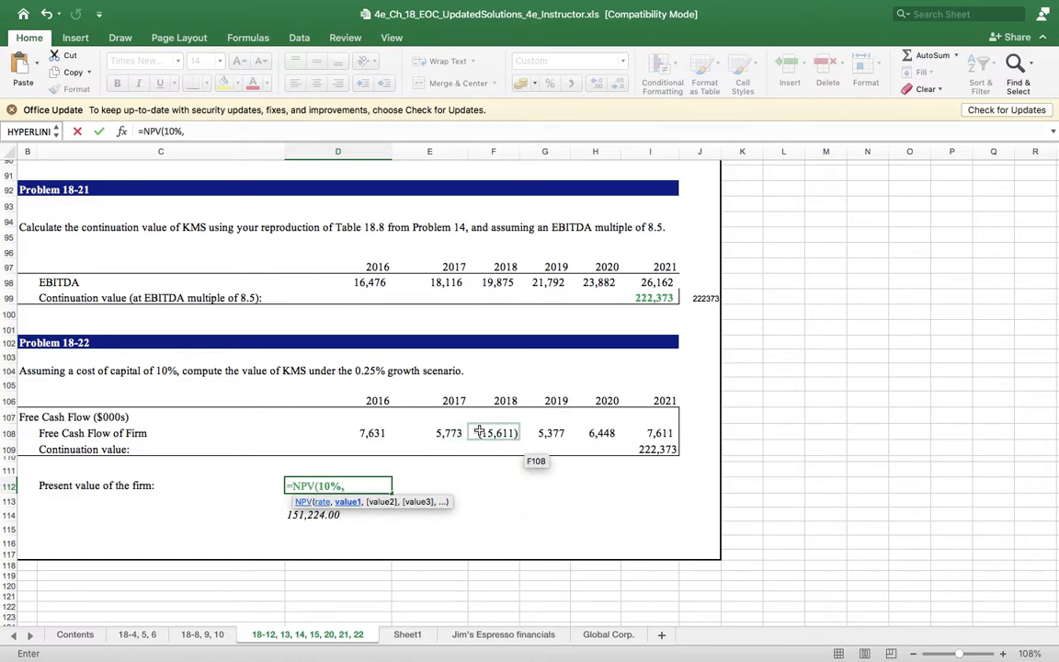
pyautogui.moveTo(441, 433); pyautogui.dragTo(594, 433)
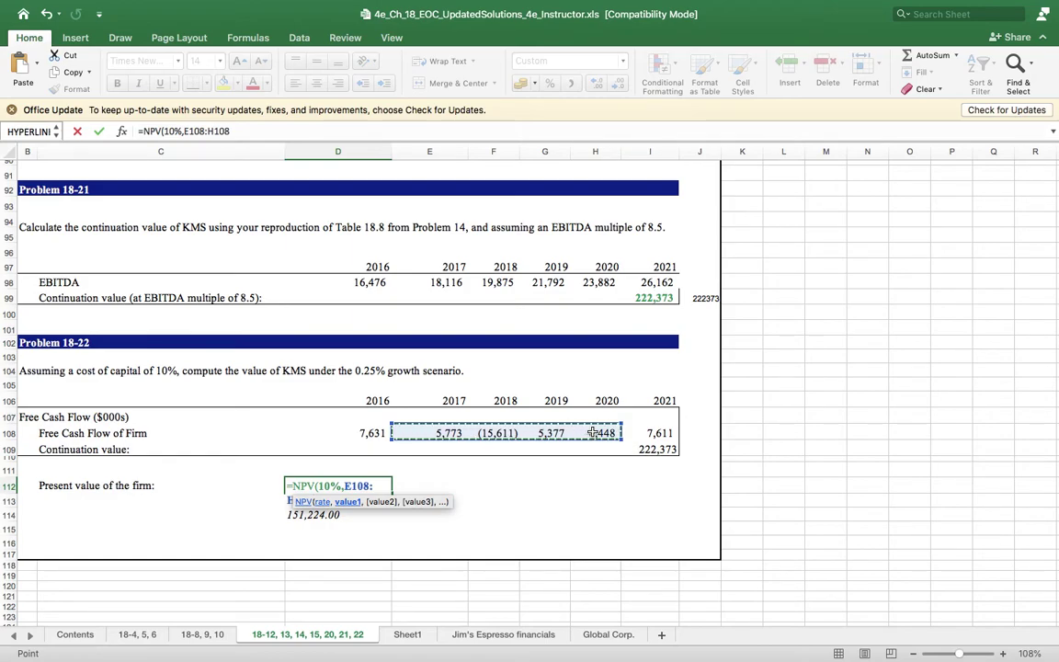
pyautogui.write(',')
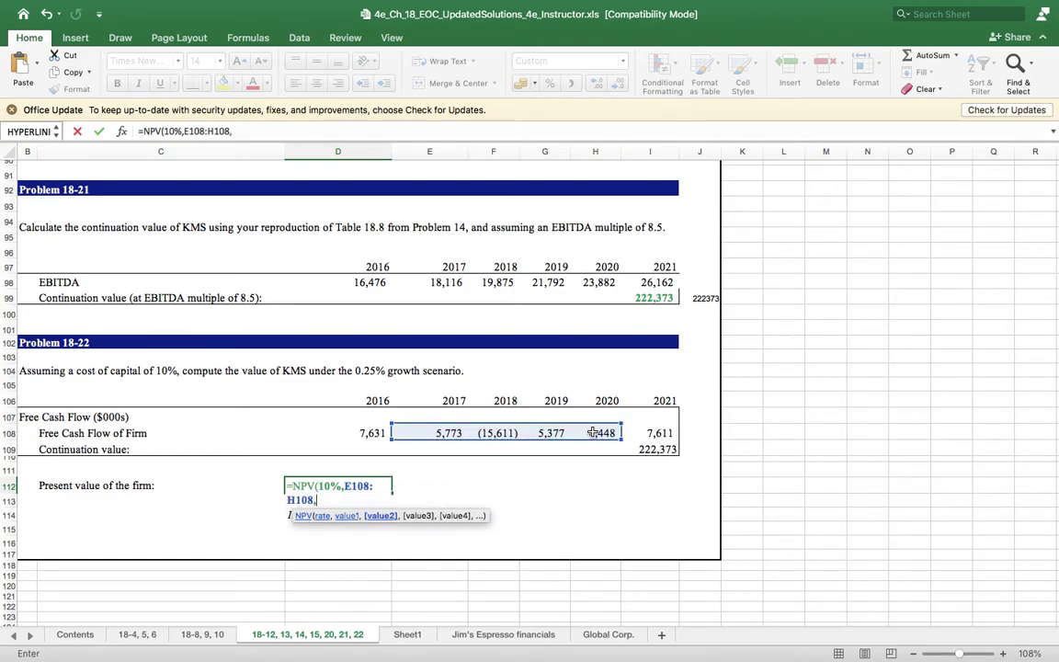
pyautogui.click(650, 433)
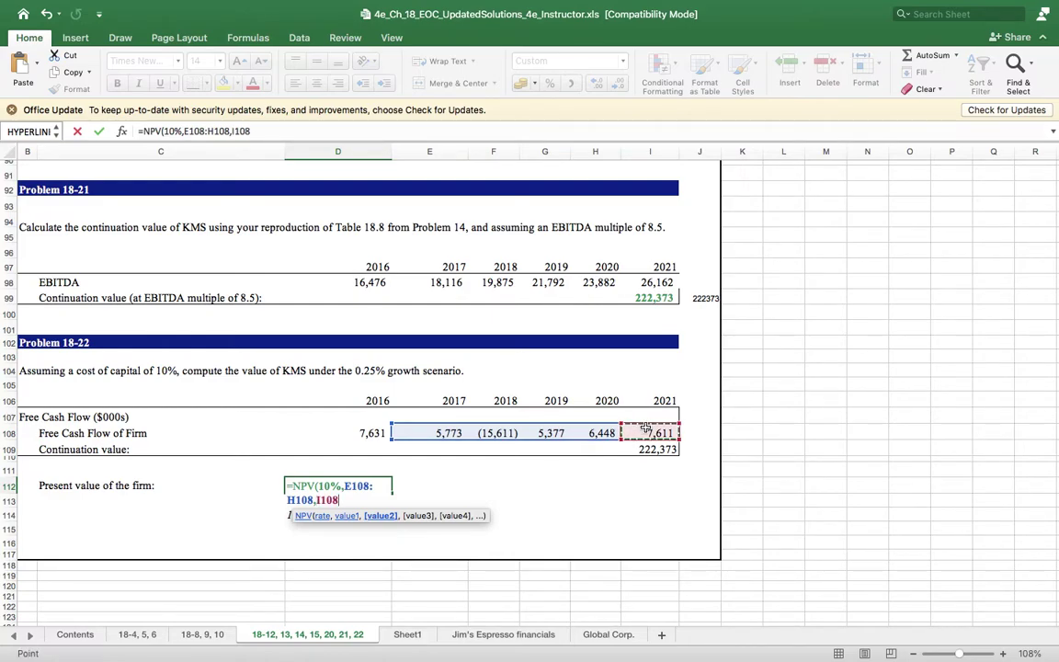
pyautogui.write('+')
pyautogui.click(657, 449)
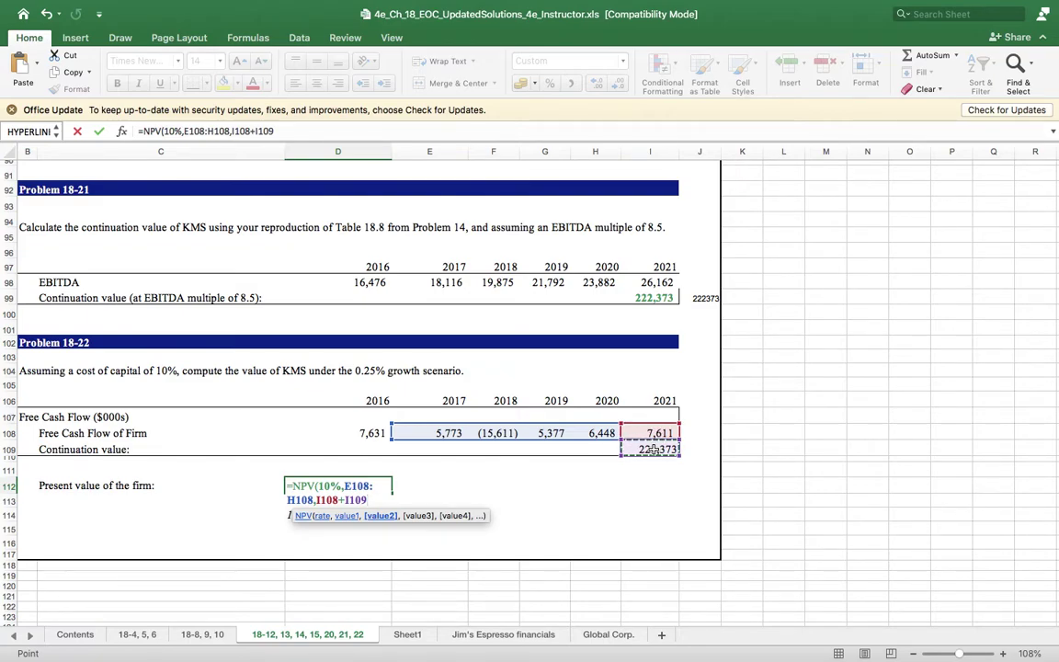
pyautogui.write(')+')
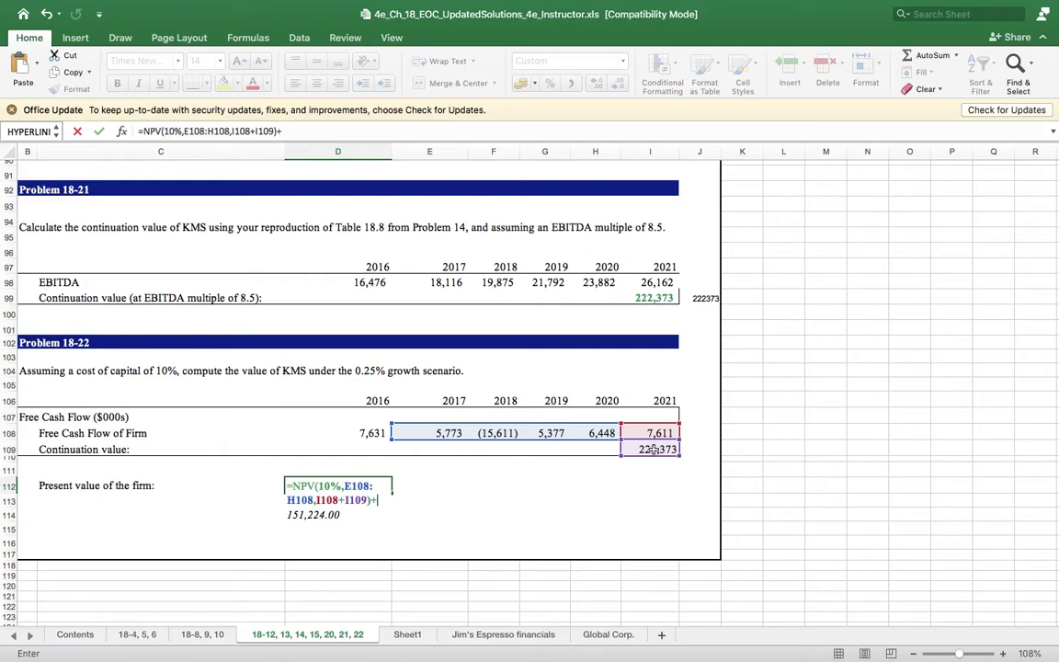
pyautogui.click(363, 435)
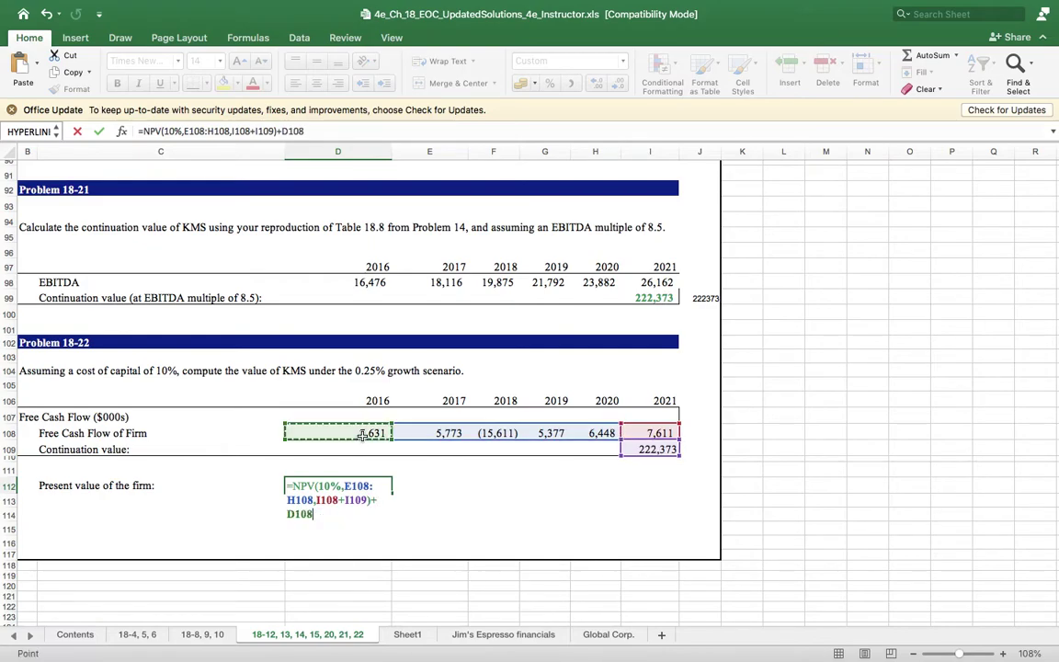
pyautogui.press('Return')
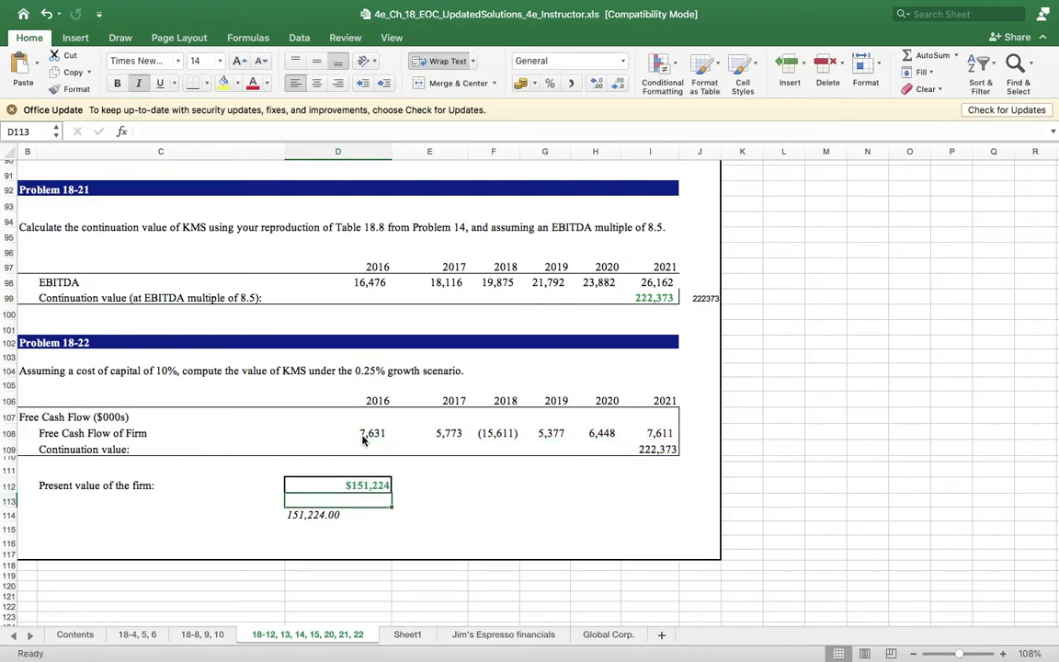
# Step: Compare the present value formula in D112 with the reference formula in D114
pyautogui.click(368, 486)
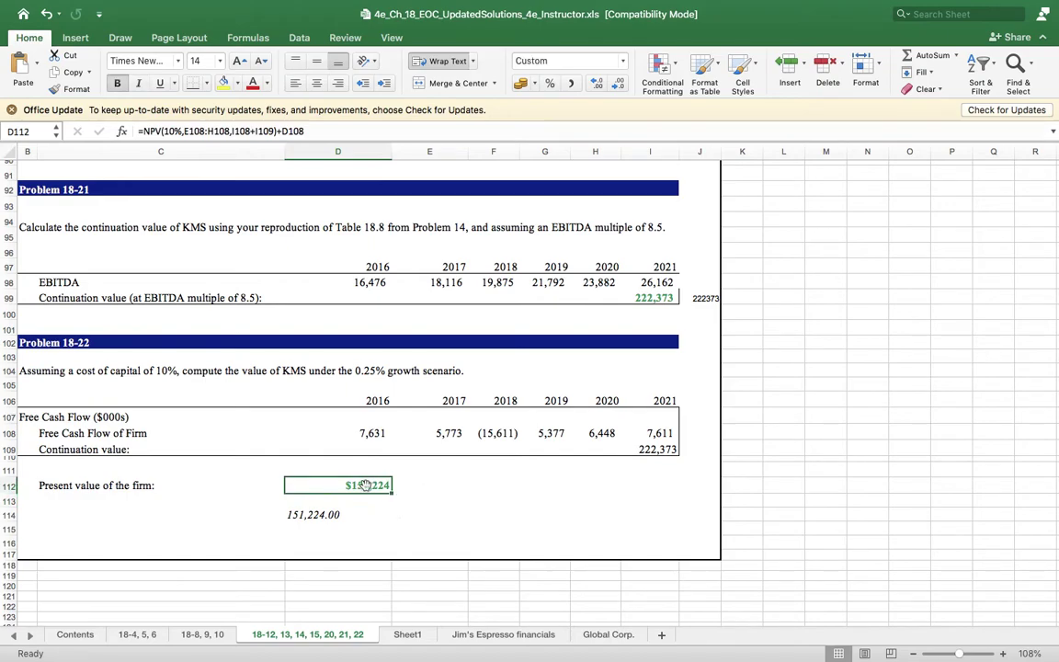
pyautogui.click(312, 517)
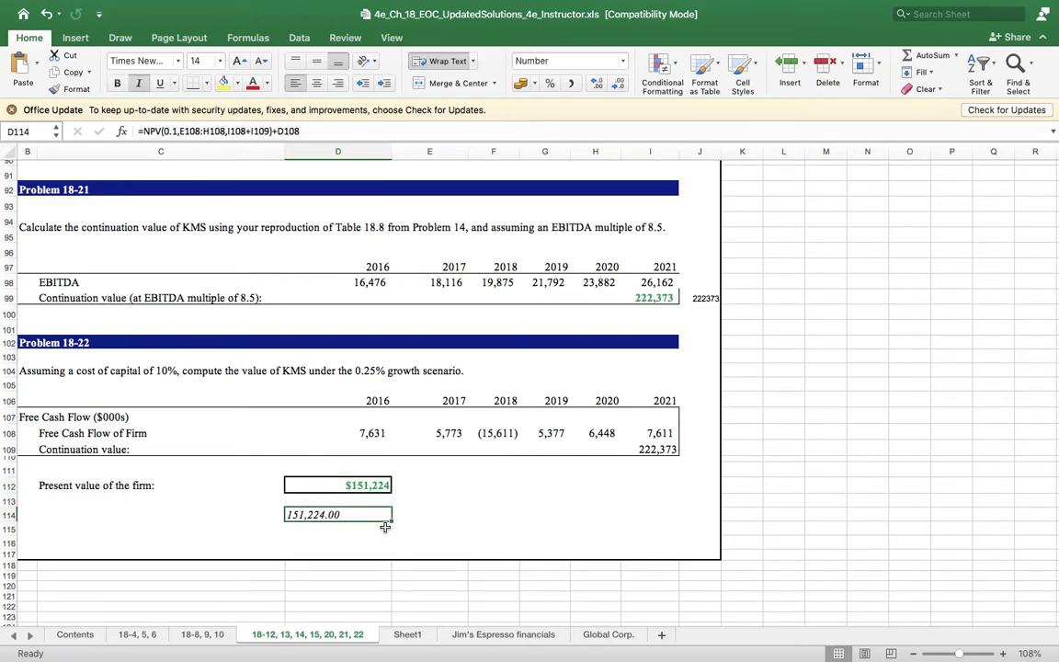
pyautogui.click(368, 485)
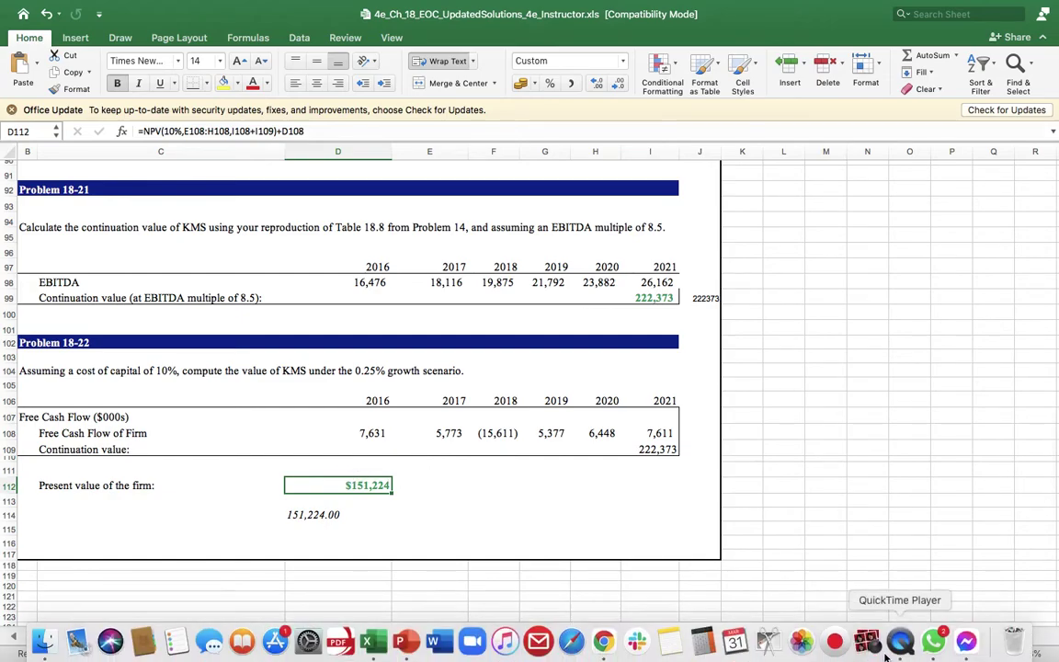
pyautogui.rightClick(899, 649)
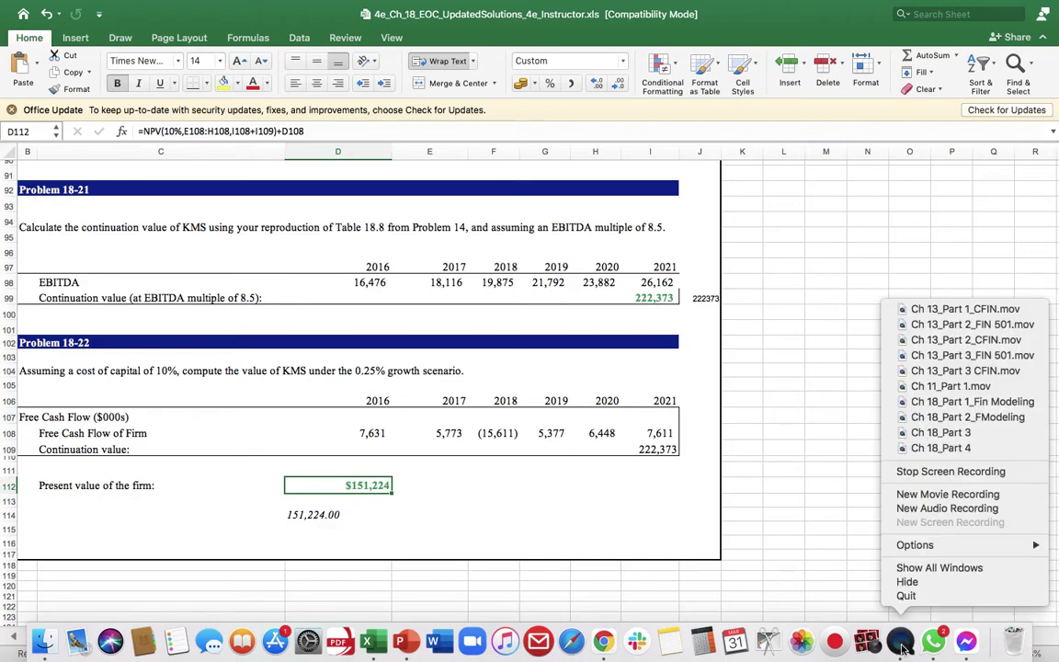